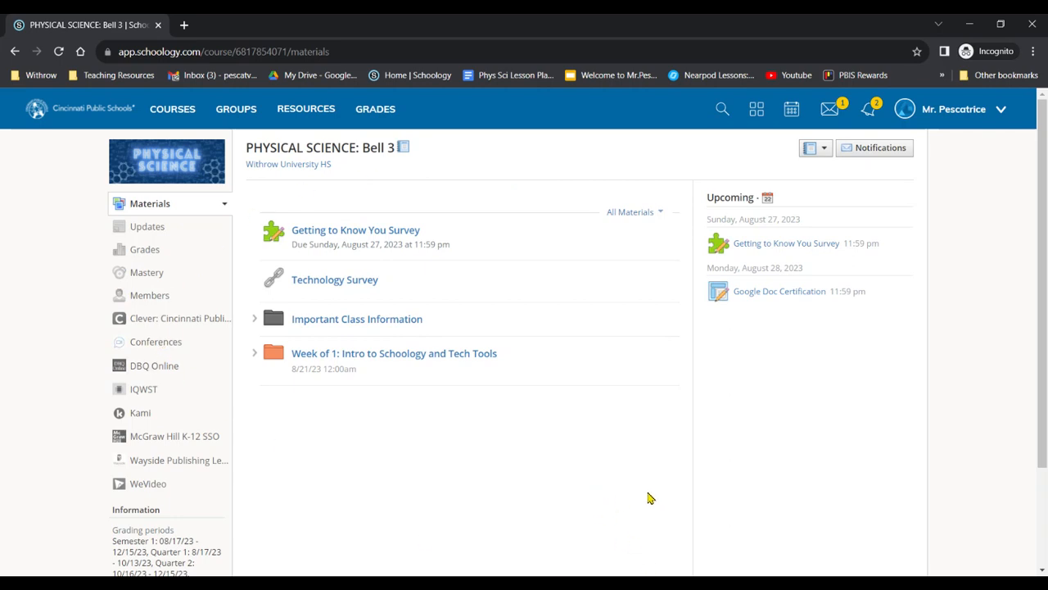
Open the Google Doc Certification assignment from the Week of 1 folder and bring up its personal document for editing
drag(865, 312, 728, 298)
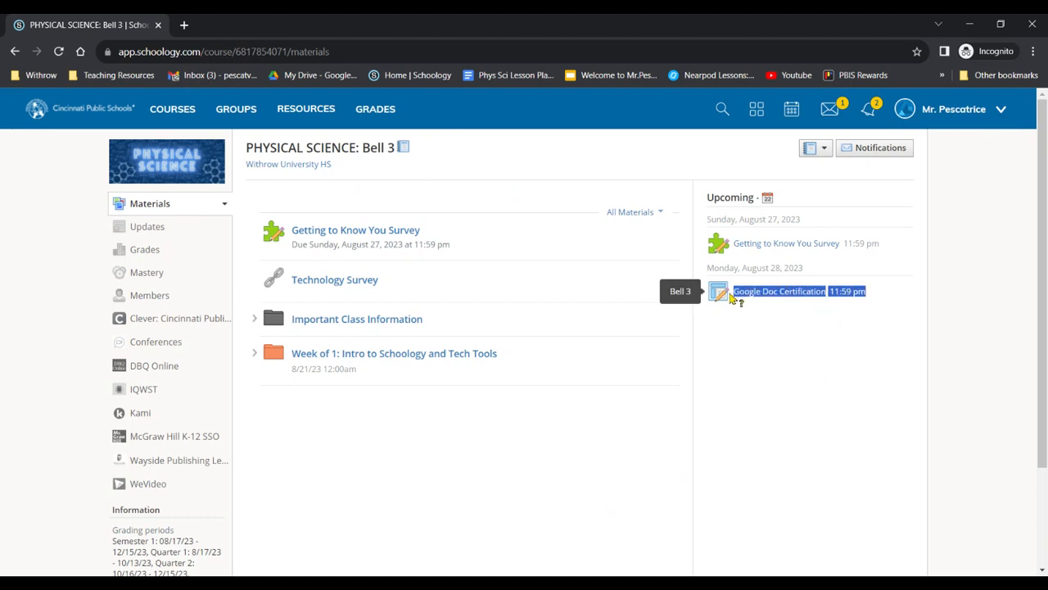
click(742, 354)
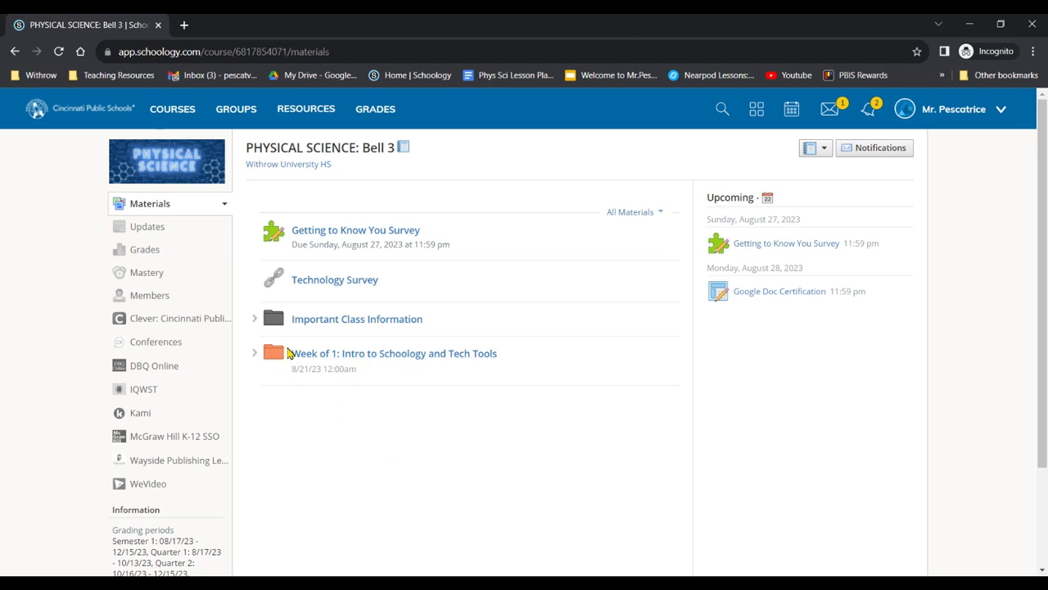
click(254, 354)
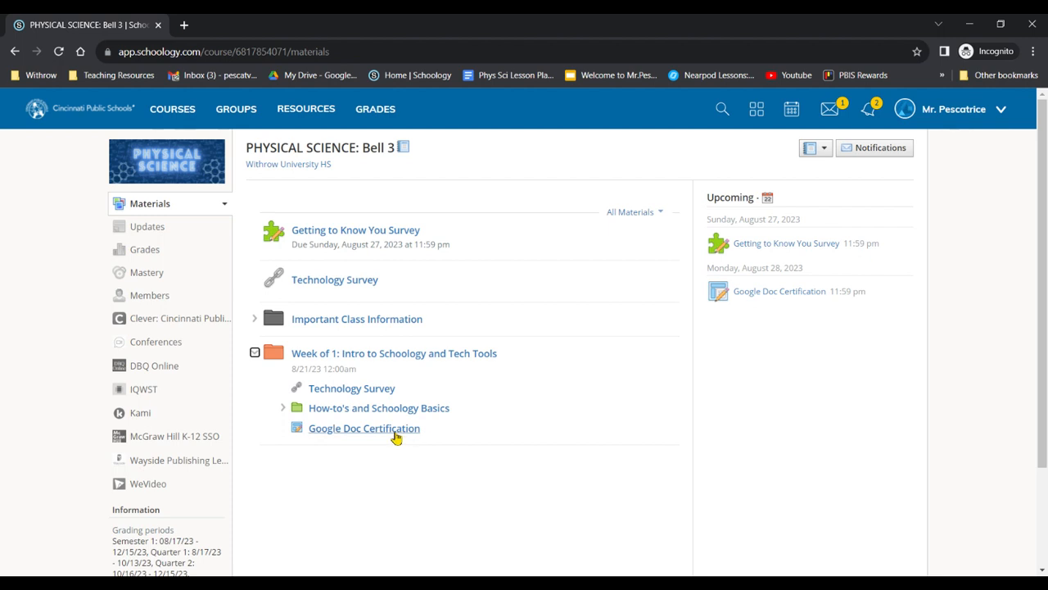
click(394, 431)
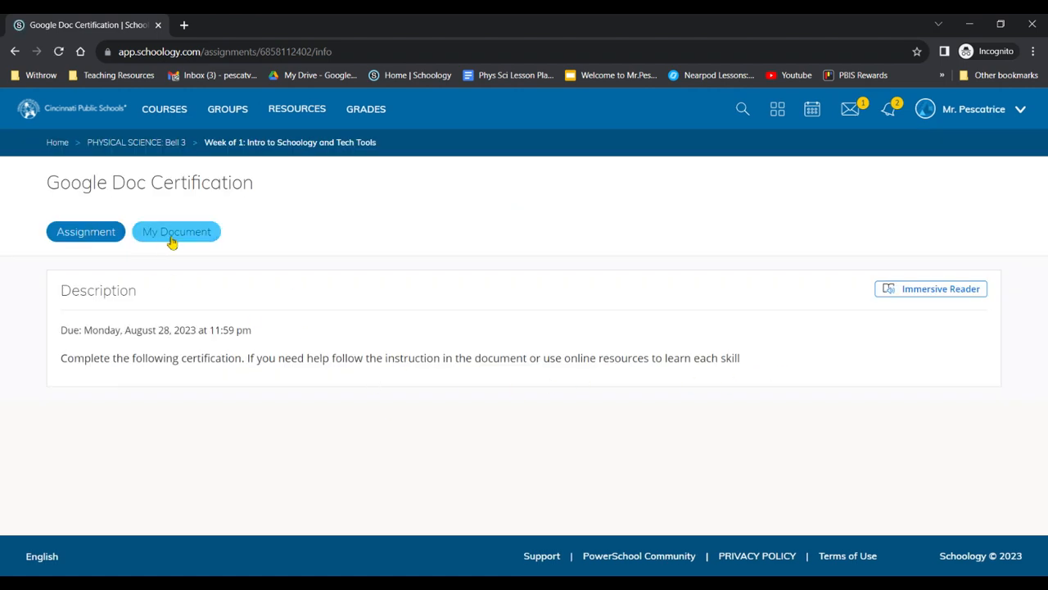
click(171, 239)
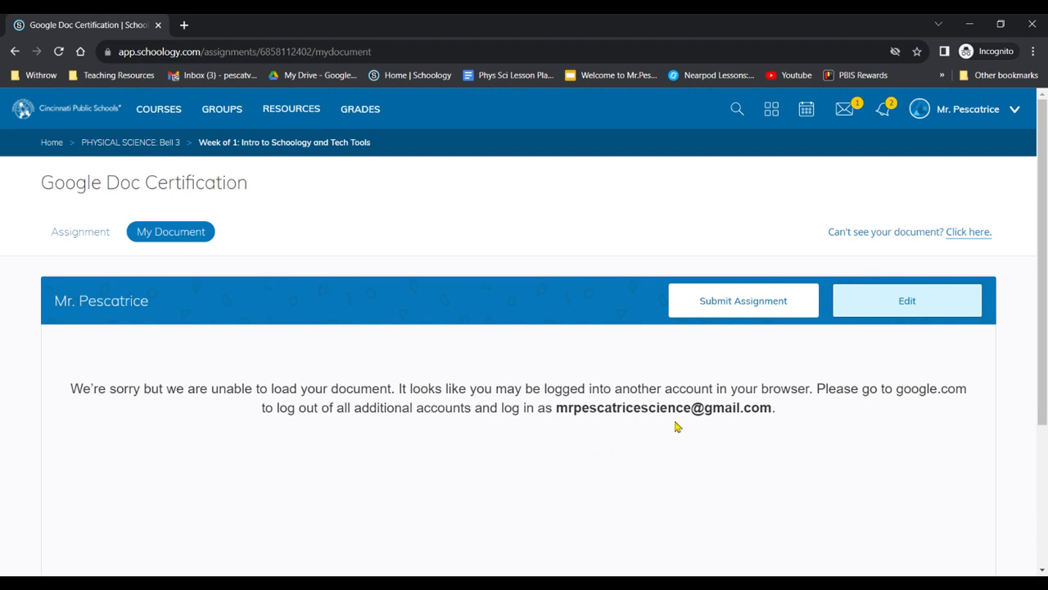
click(888, 309)
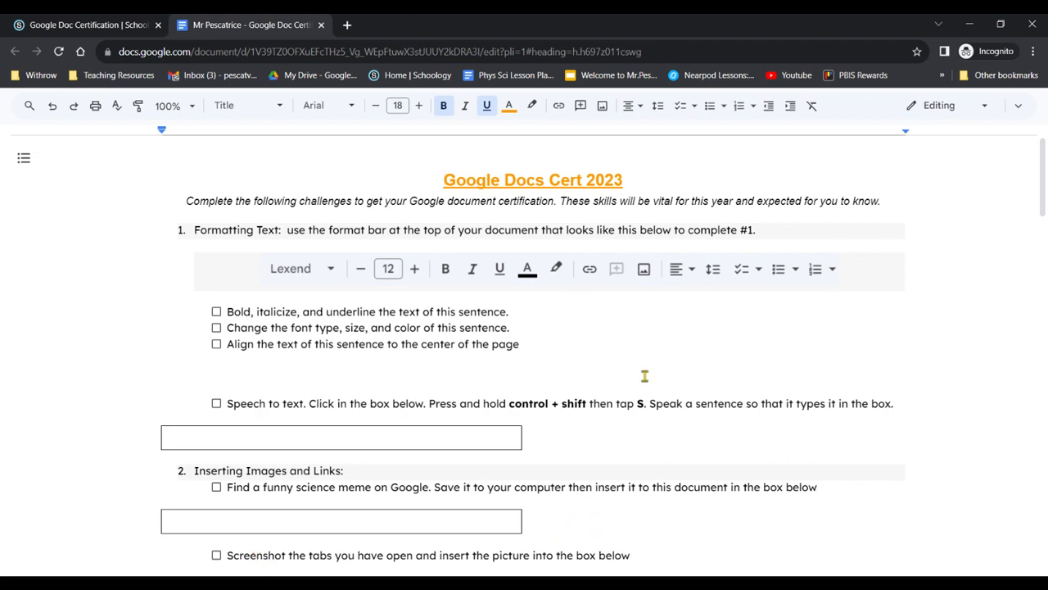
Make the first checklist sentence under Formatting Text bold, italic and underlined
key(Tab)
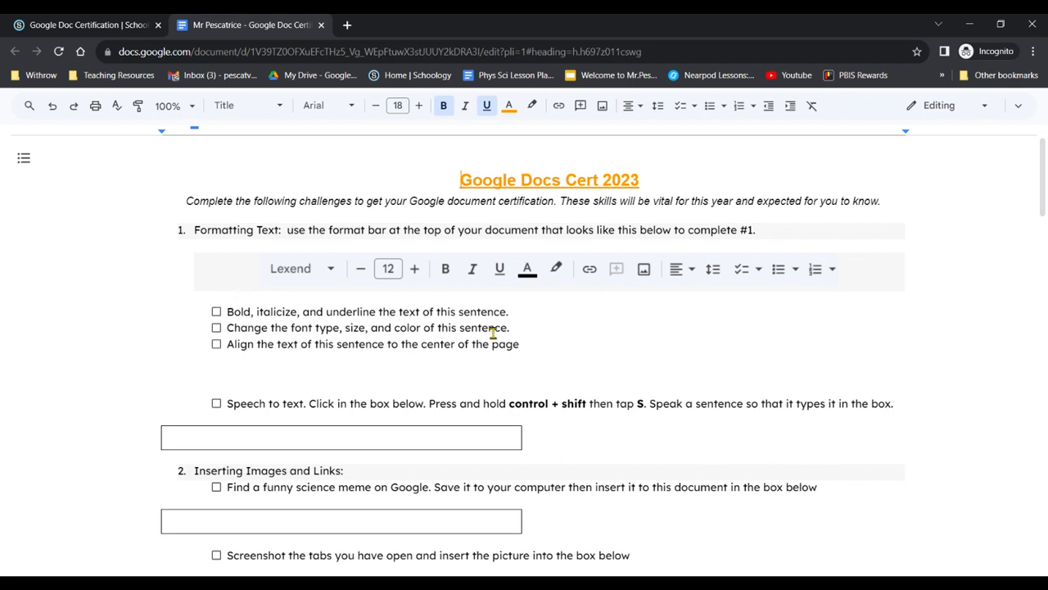
click(515, 312)
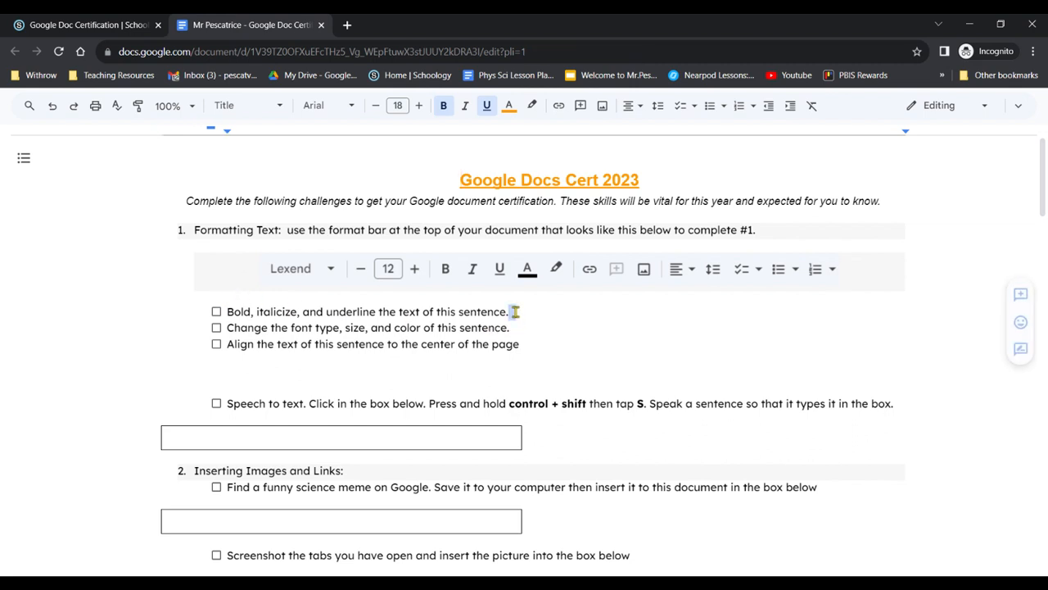
drag(515, 312, 227, 312)
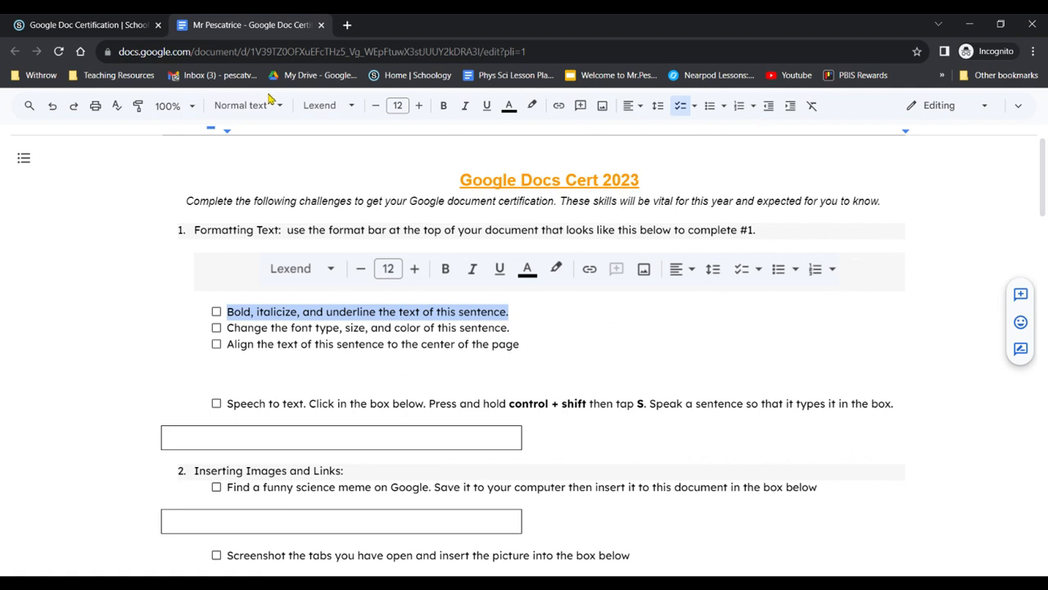
click(444, 107)
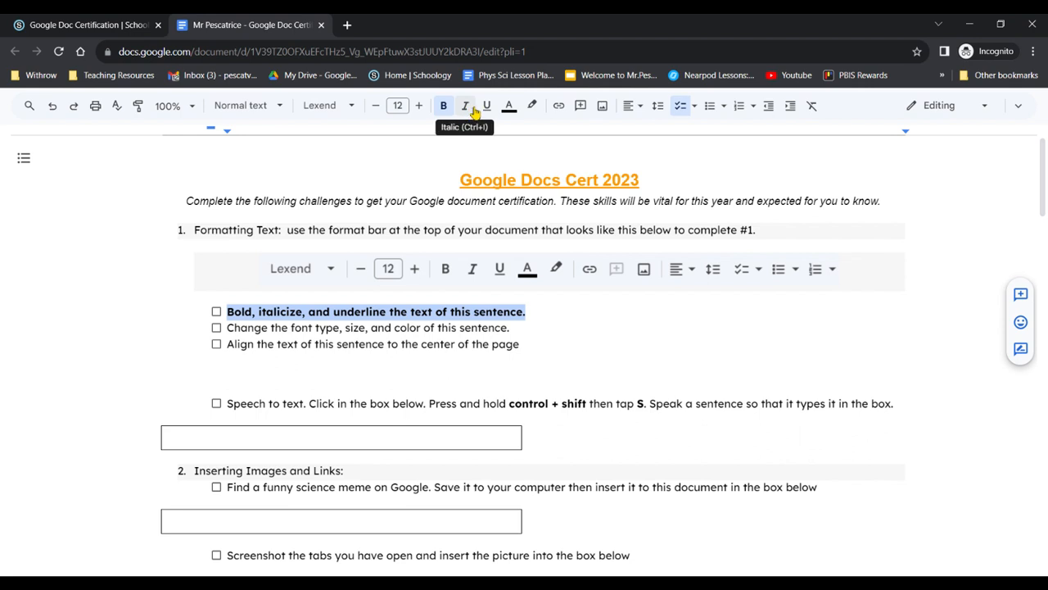
click(466, 107)
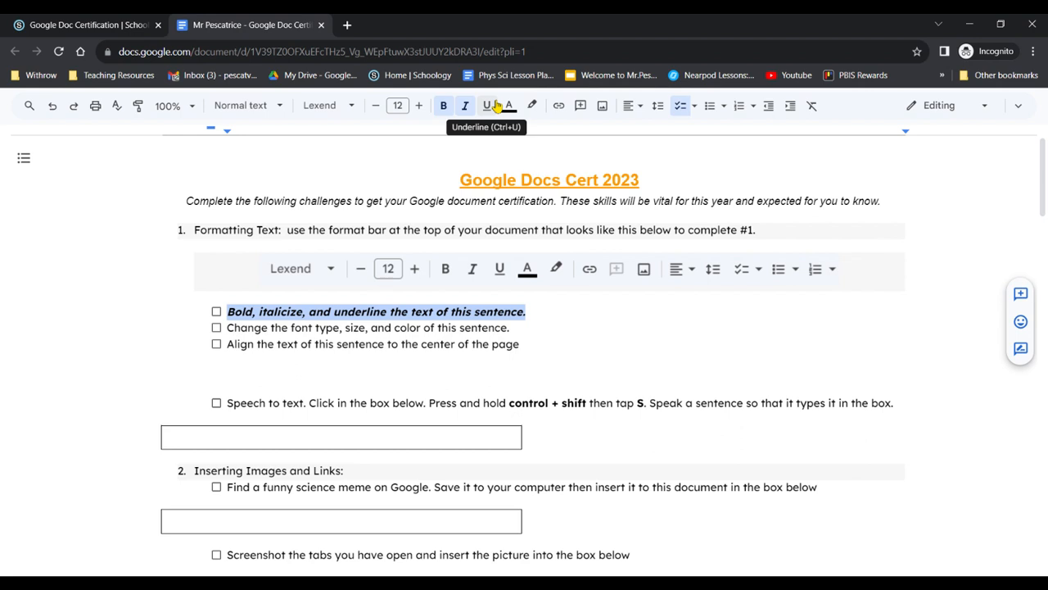
click(490, 107)
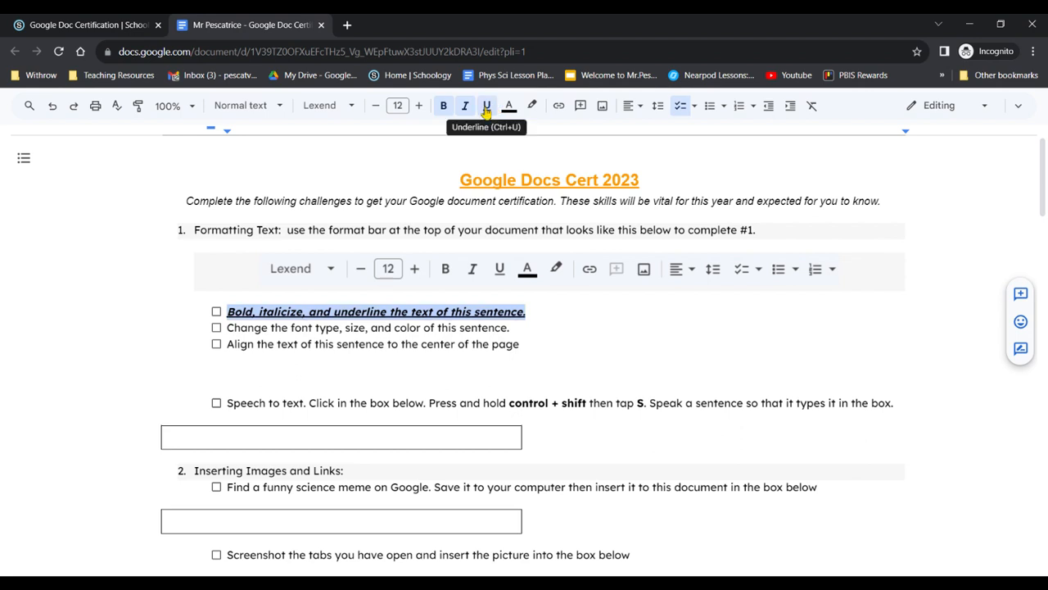
Toggle bold and italic off and on again for the first checklist sentence
key(ctrl+b)
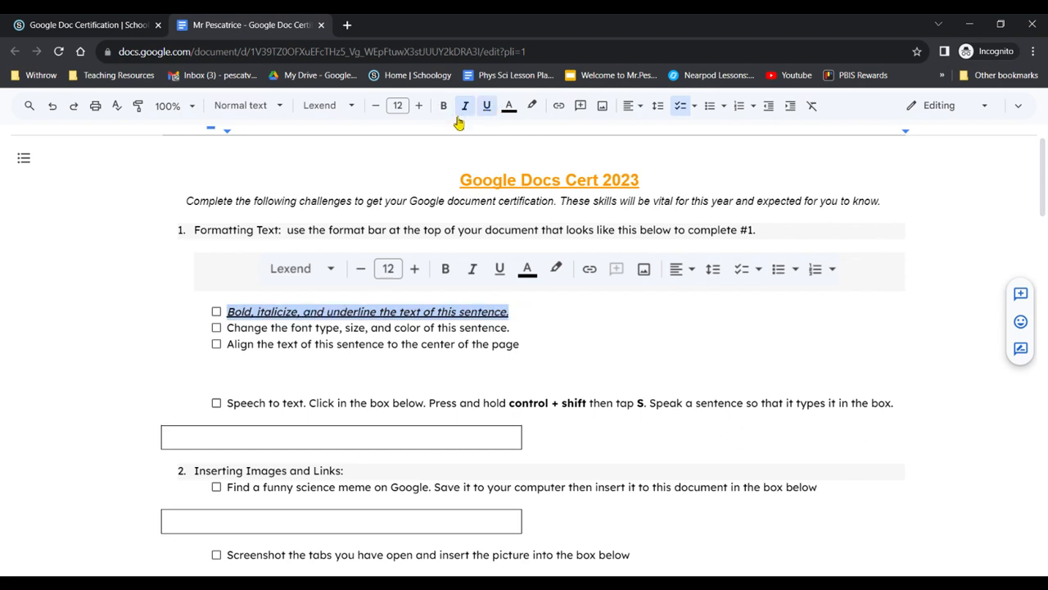
key(ctrl+i)
key(ctrl+o)
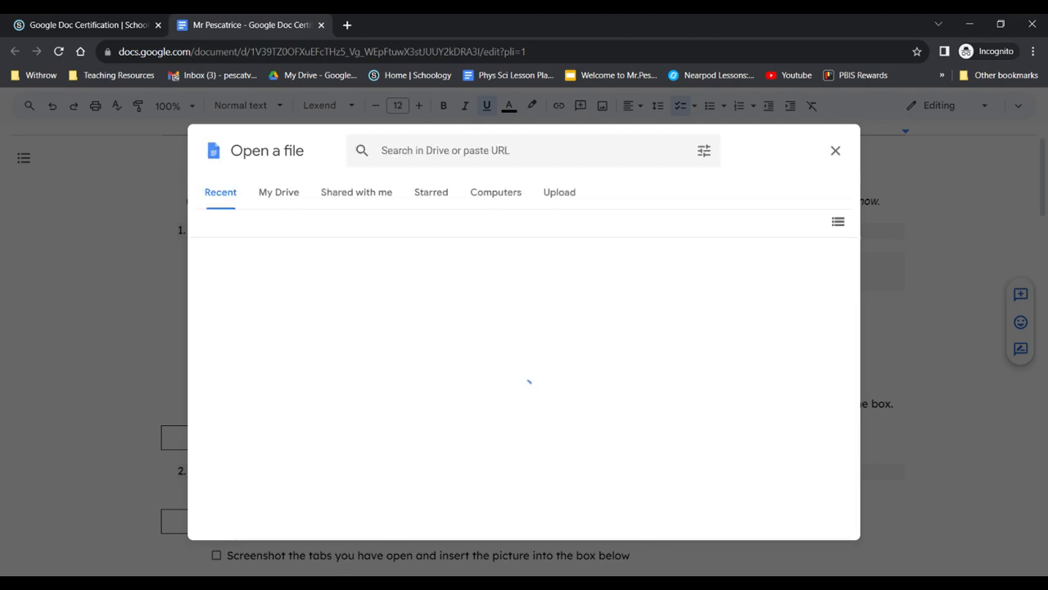
click(836, 151)
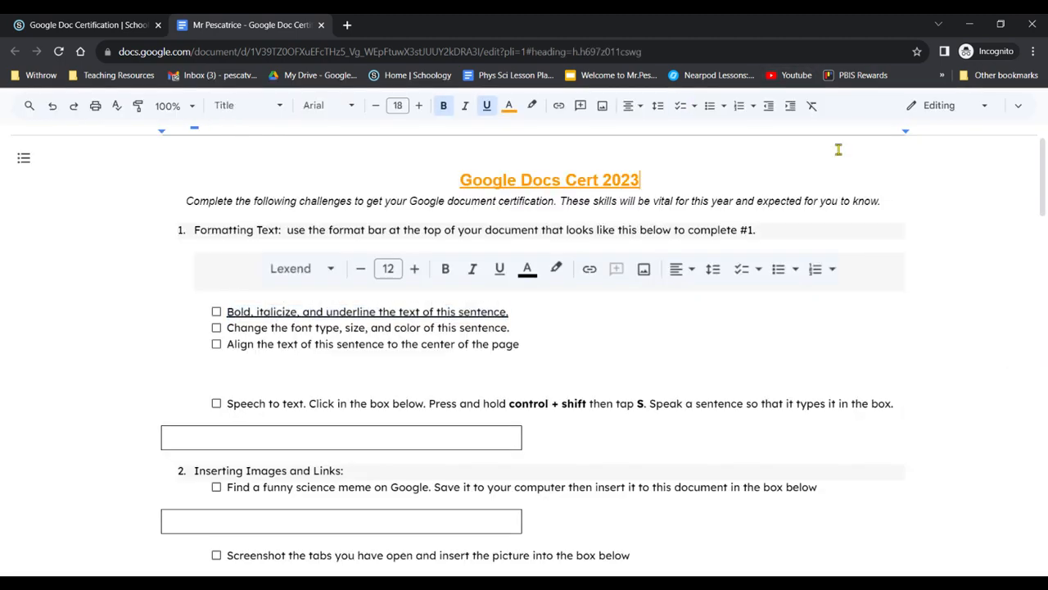
drag(509, 312, 228, 311)
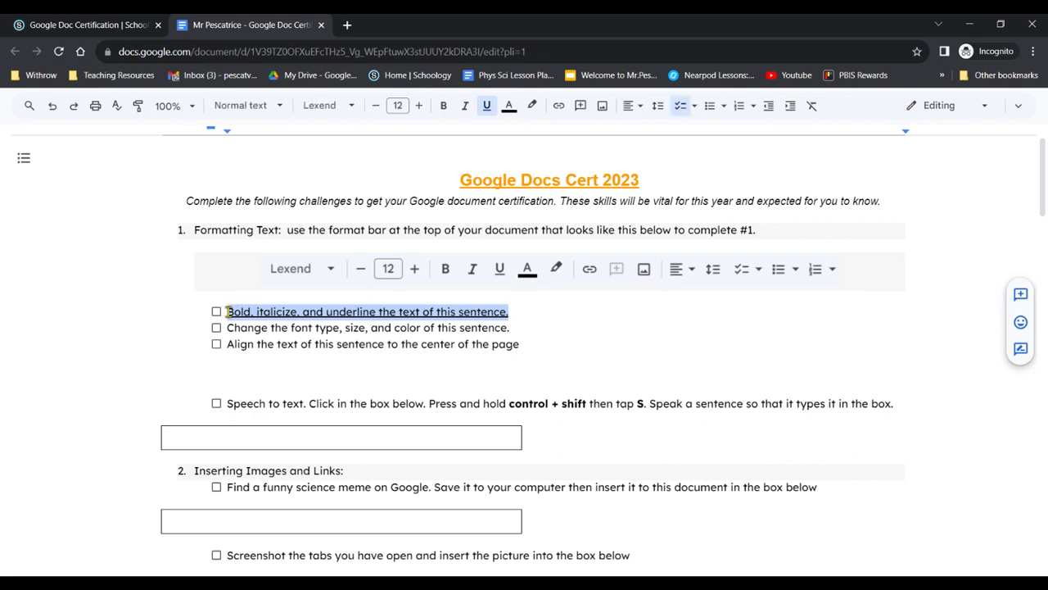
key(ctrl+i)
key(ctrl+b)
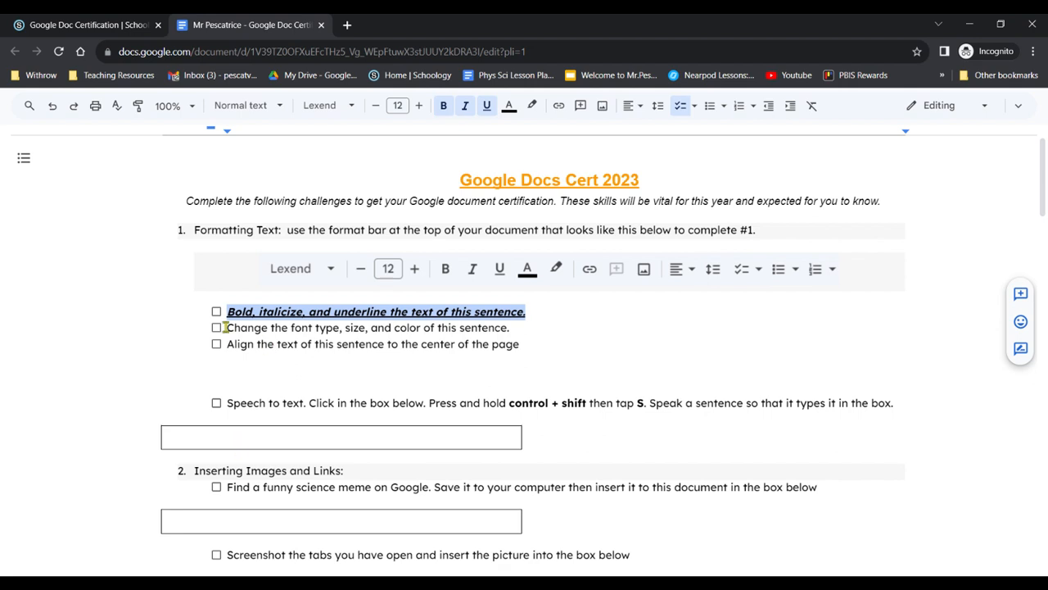
Change the font of the sentence "Change the font type, size, and color of this sentence." to Lobster
drag(225, 328, 514, 331)
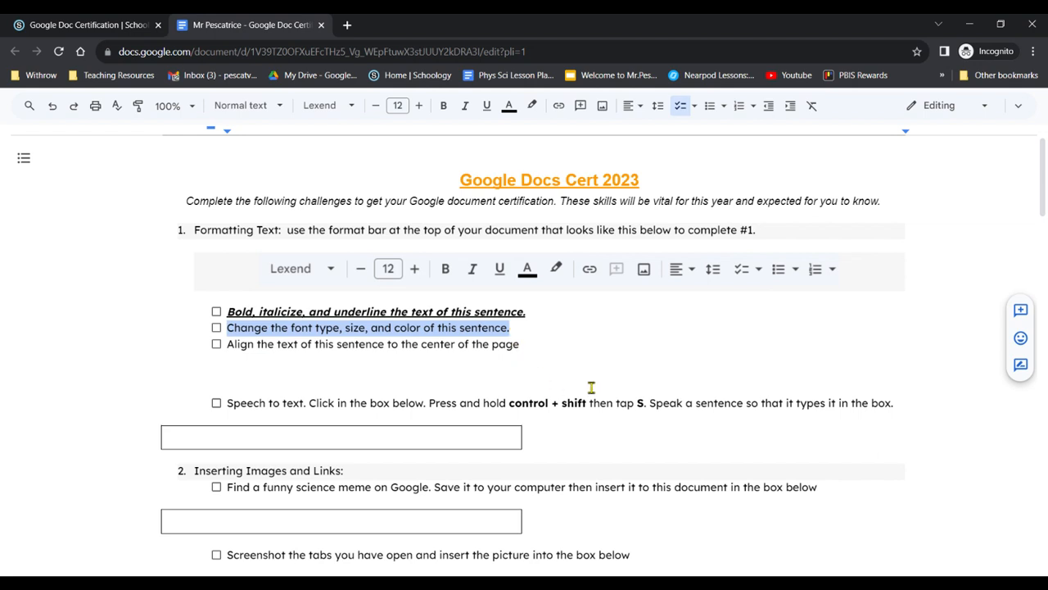
click(350, 110)
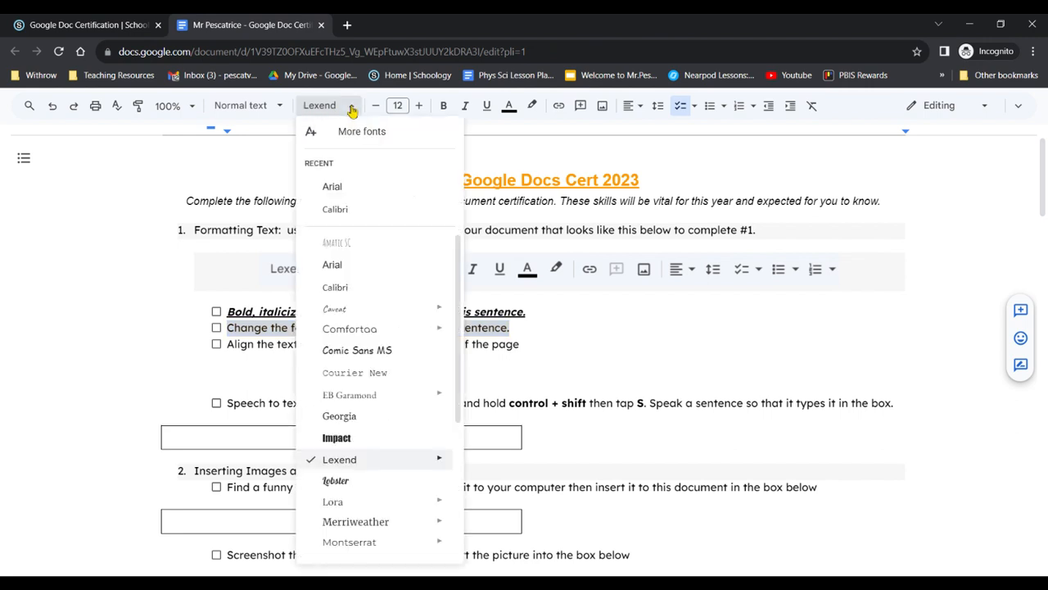
scroll(384, 385, down, 3)
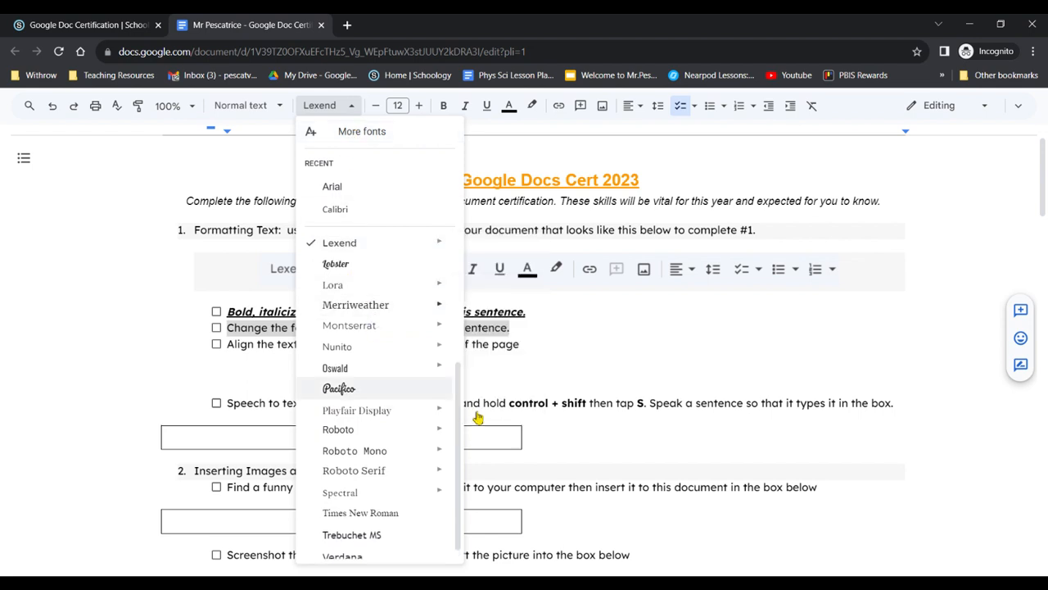
mouse_move(381, 306)
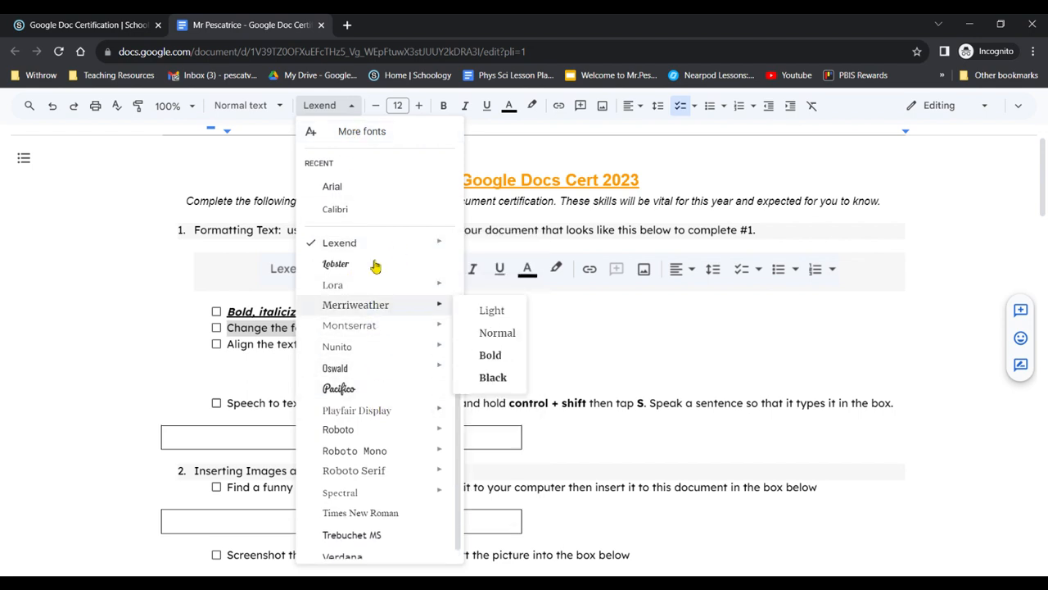
scroll(361, 320, down, 1)
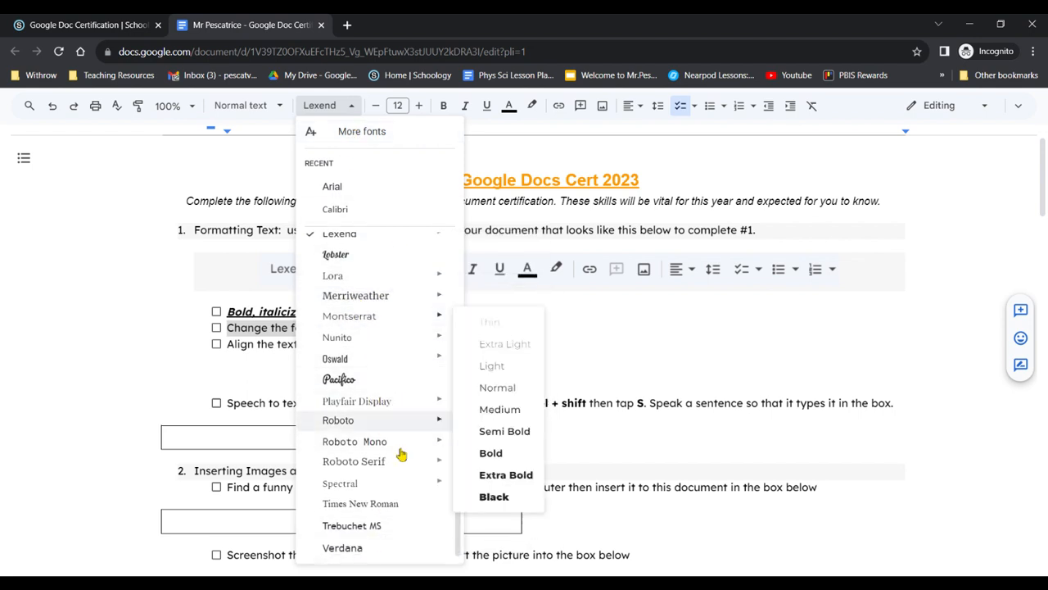
mouse_move(390, 420)
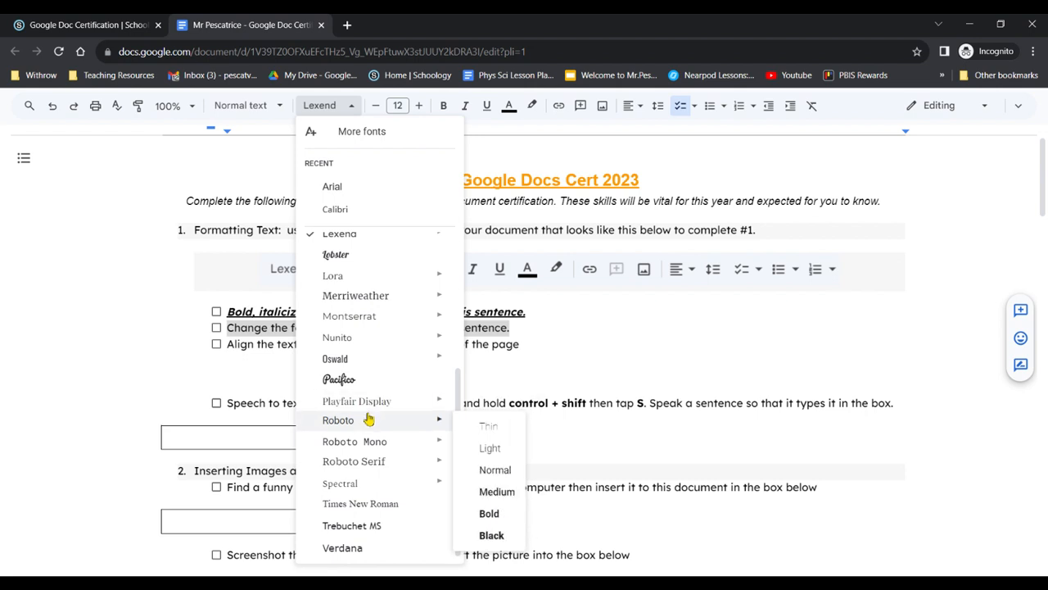
click(363, 262)
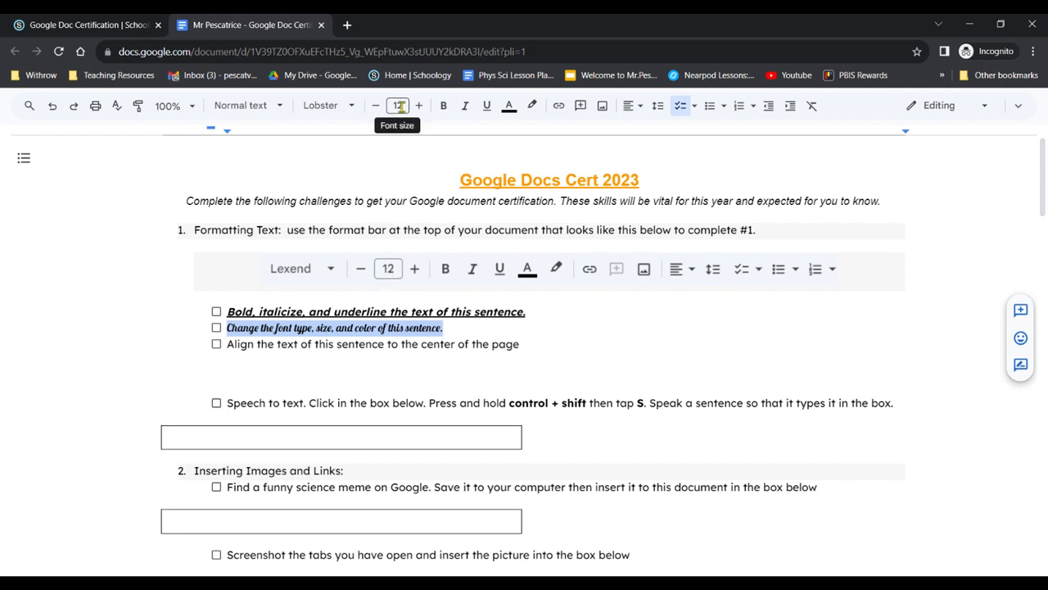
Set the second checklist sentence to font size 24 with magenta text
key(alt)
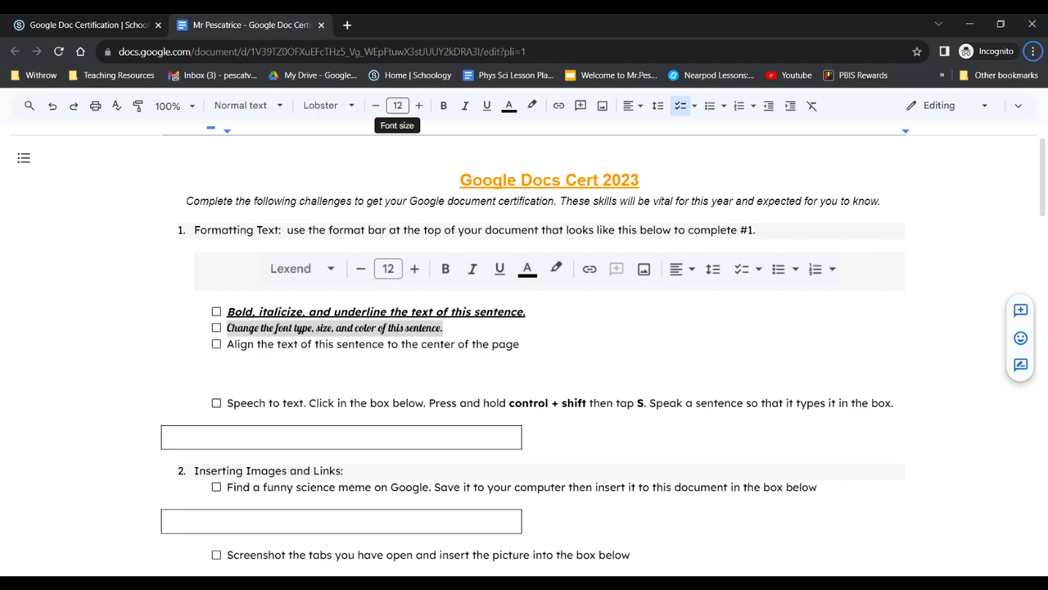
click(397, 105)
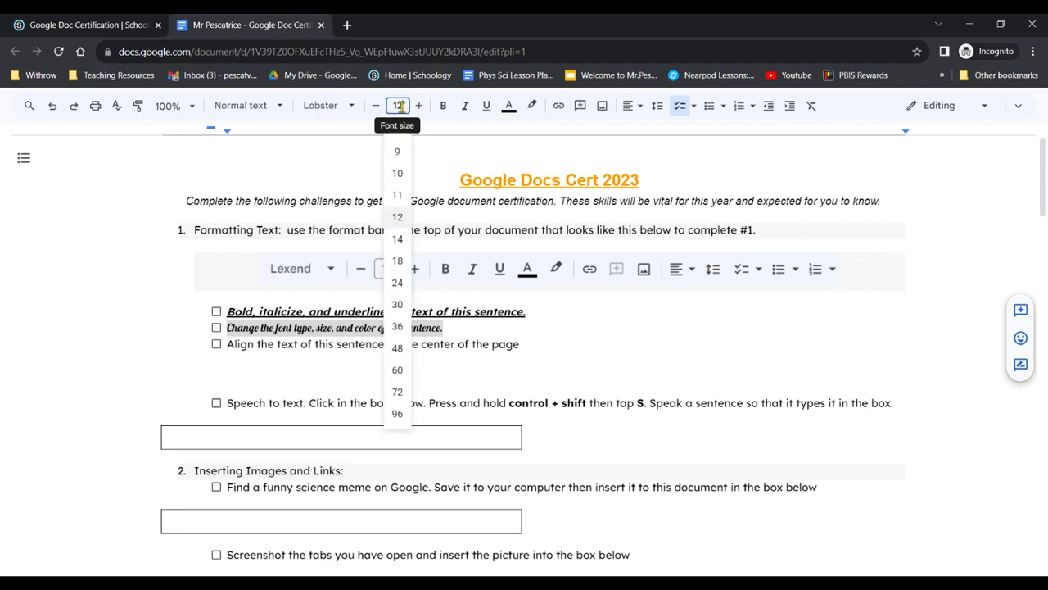
click(398, 287)
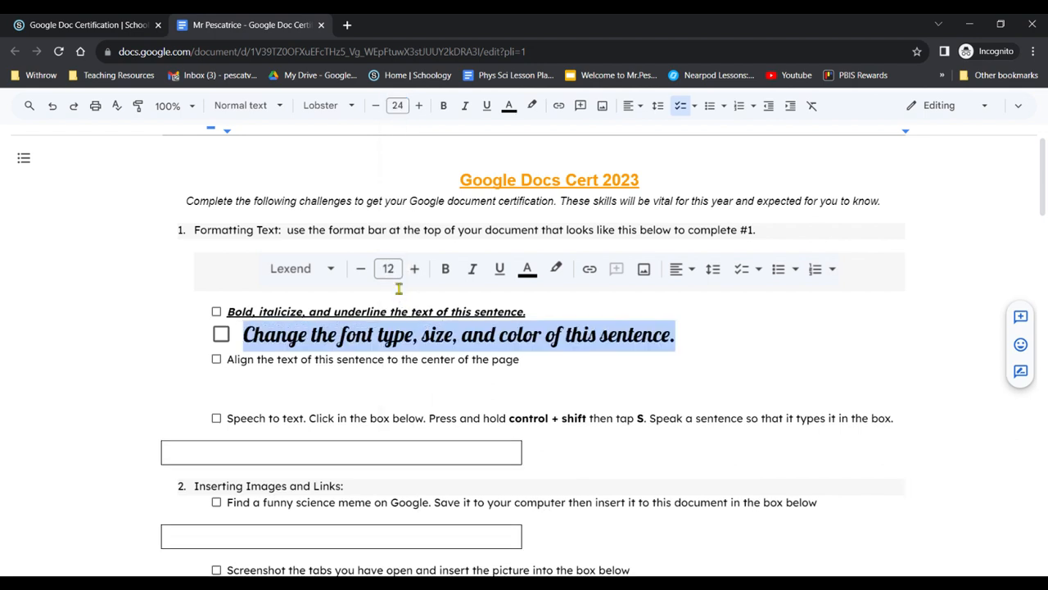
click(509, 107)
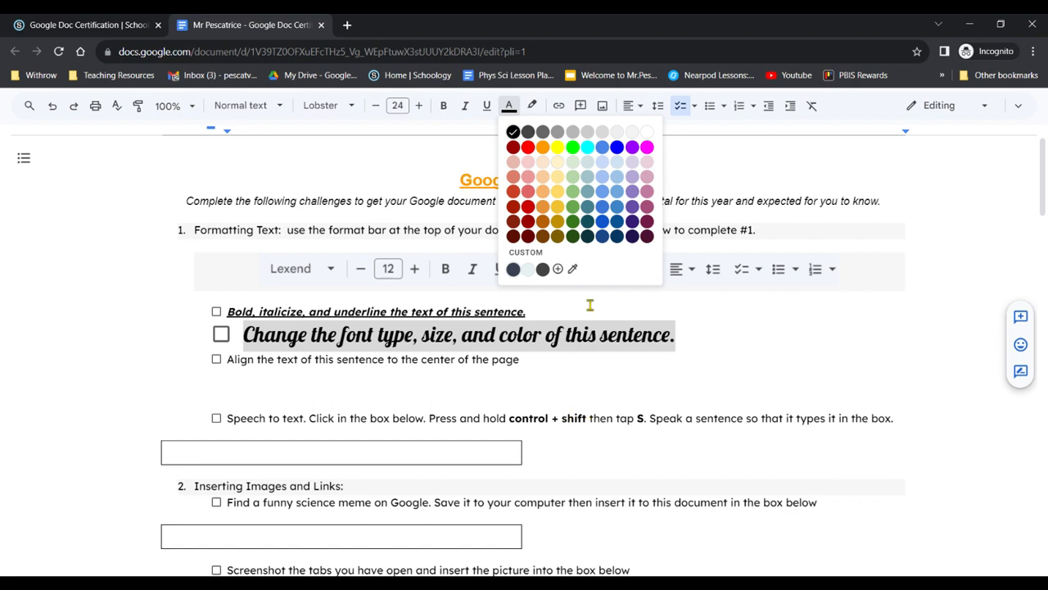
click(648, 148)
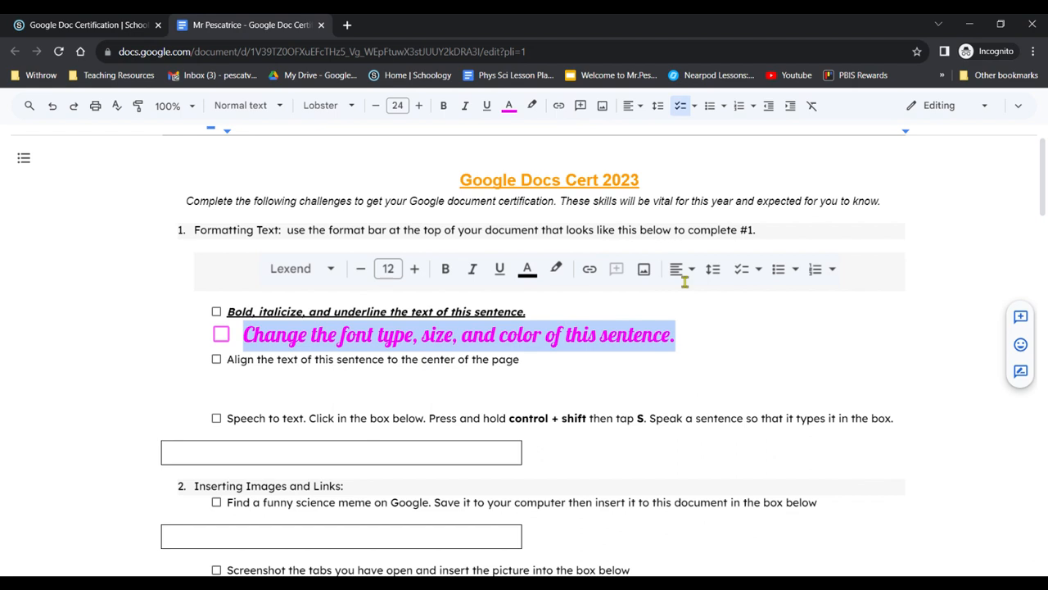
Highlight the second checklist sentence in bright yellow
click(534, 108)
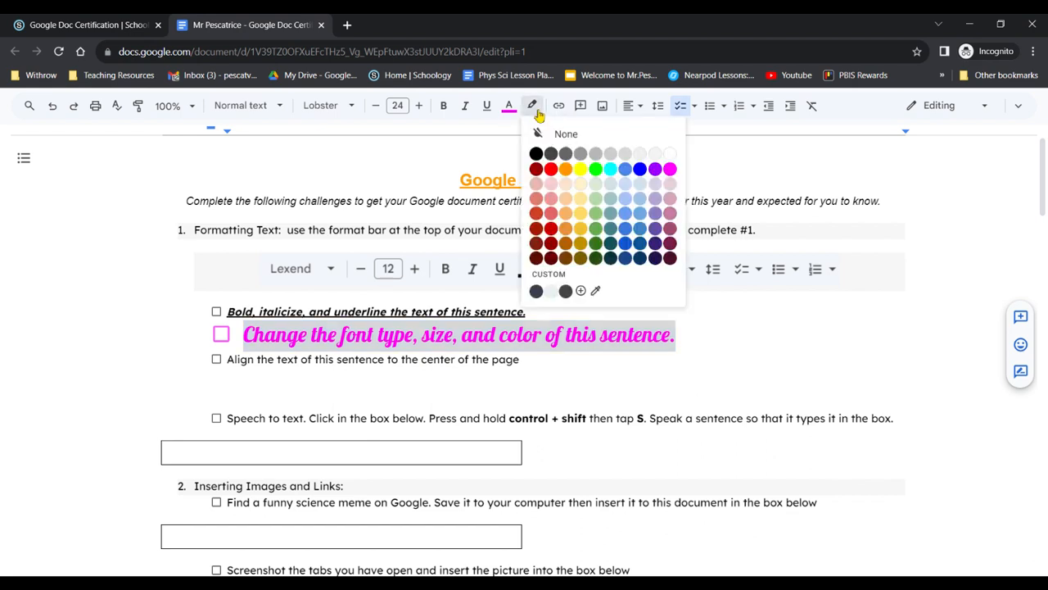
click(581, 170)
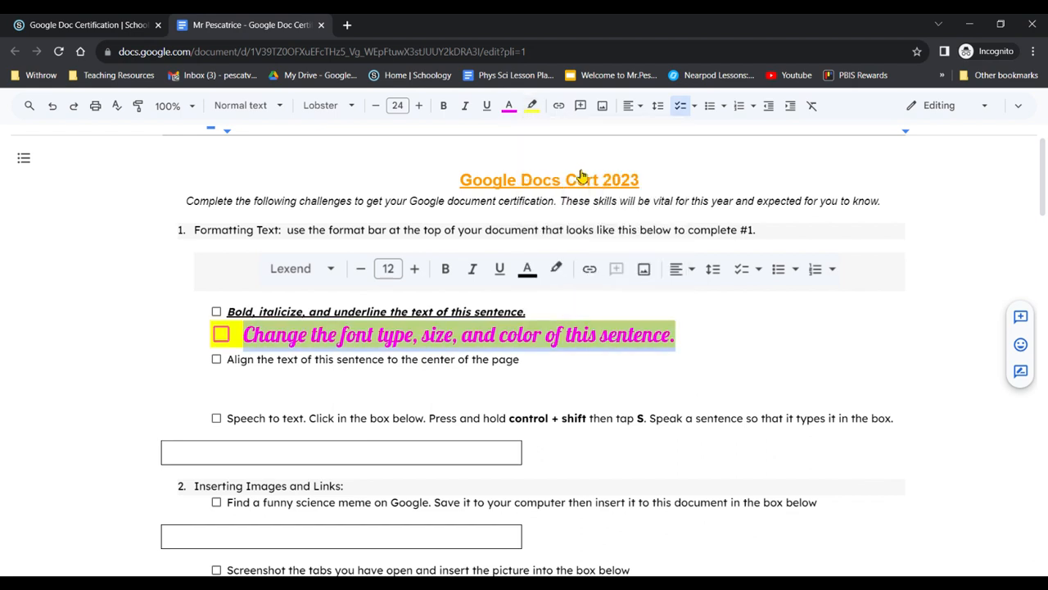
click(668, 362)
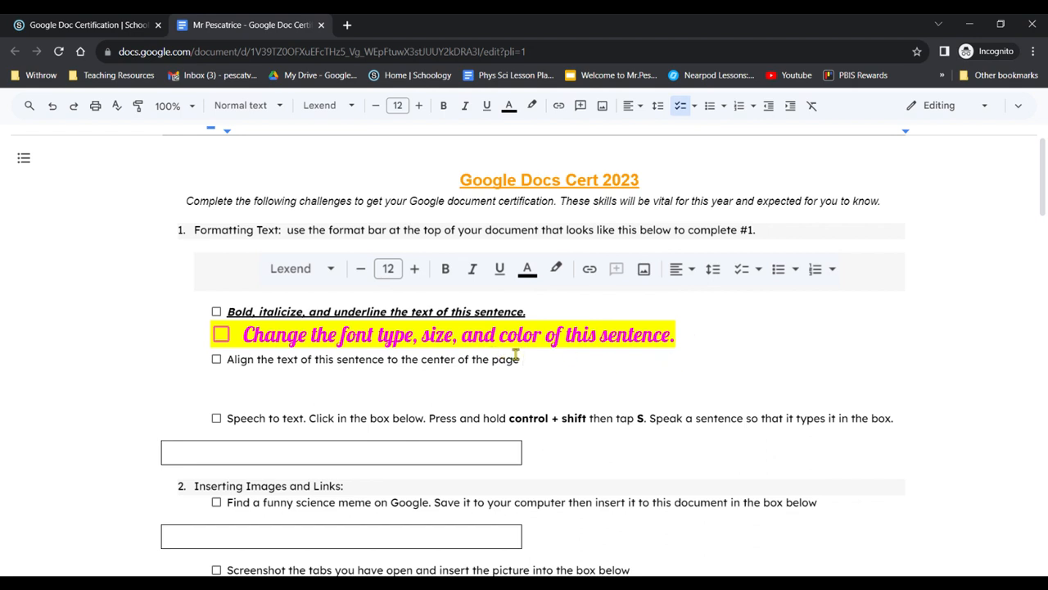
Center-align the third checklist sentence, "Align the text of this sentence to the center of the page"
drag(526, 361, 231, 363)
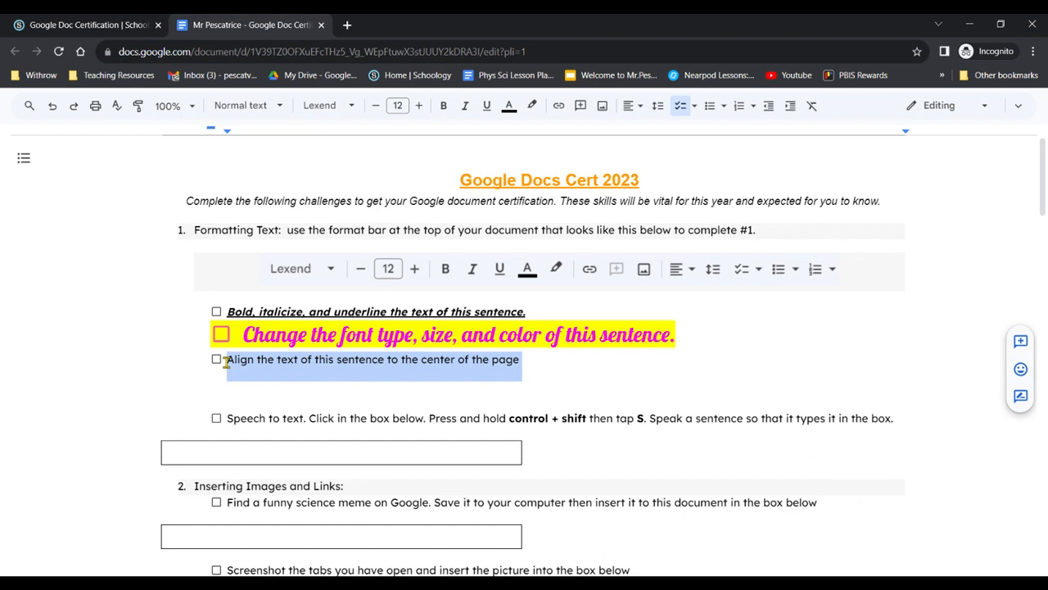
click(636, 113)
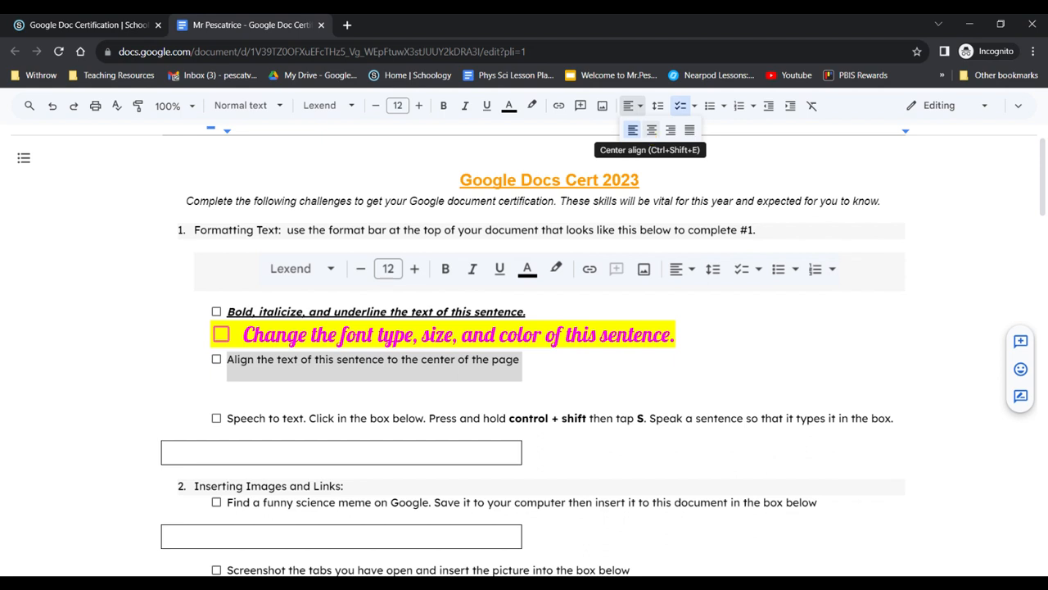
click(651, 134)
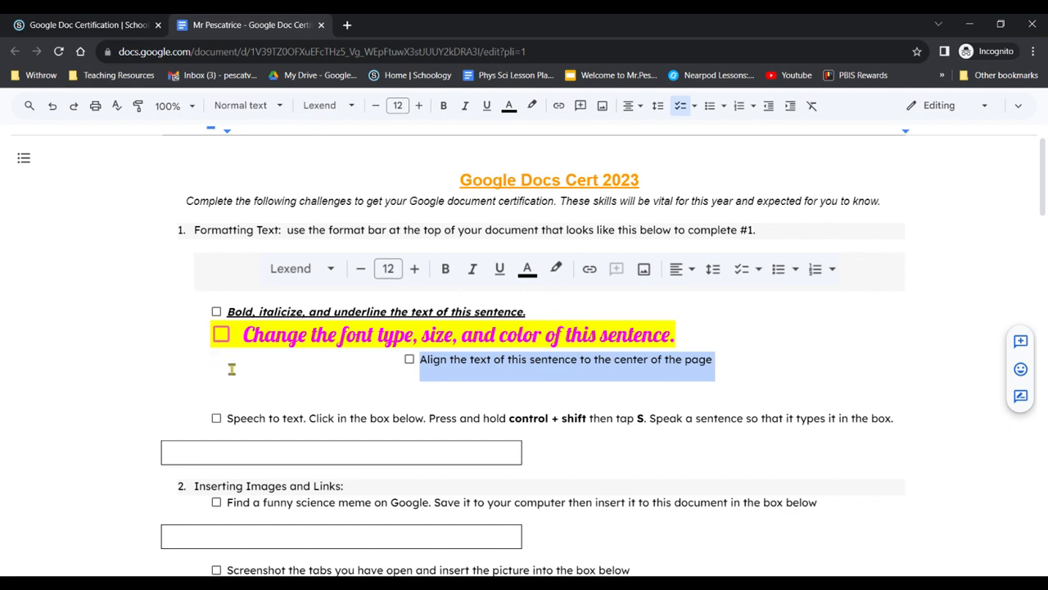
Dictate a sentence about the microphone typing whatever you say into the speech-to-text box using voice typing, and stop the dictation
click(227, 449)
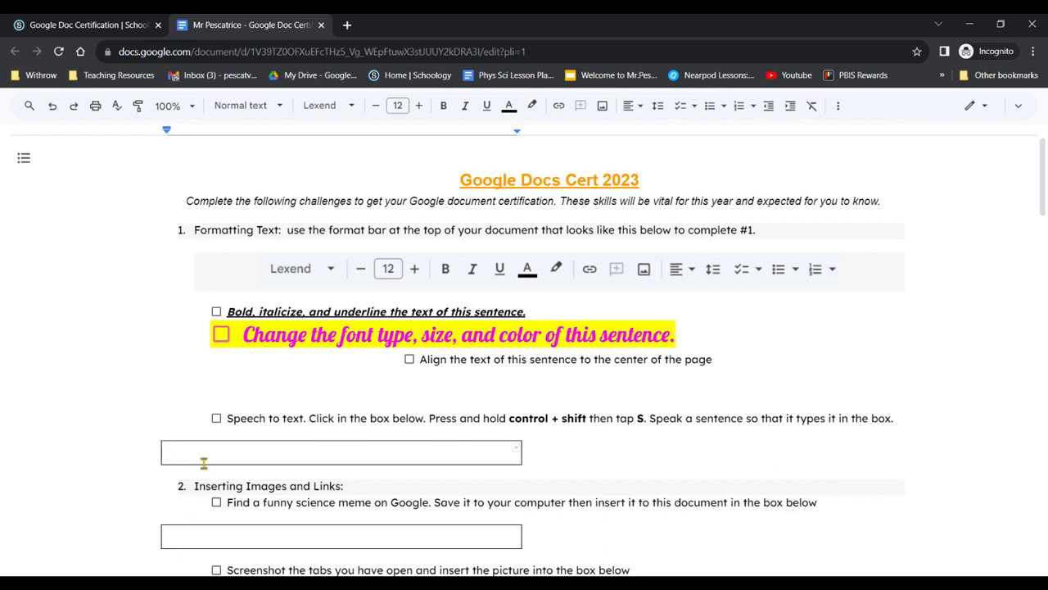
click(1018, 106)
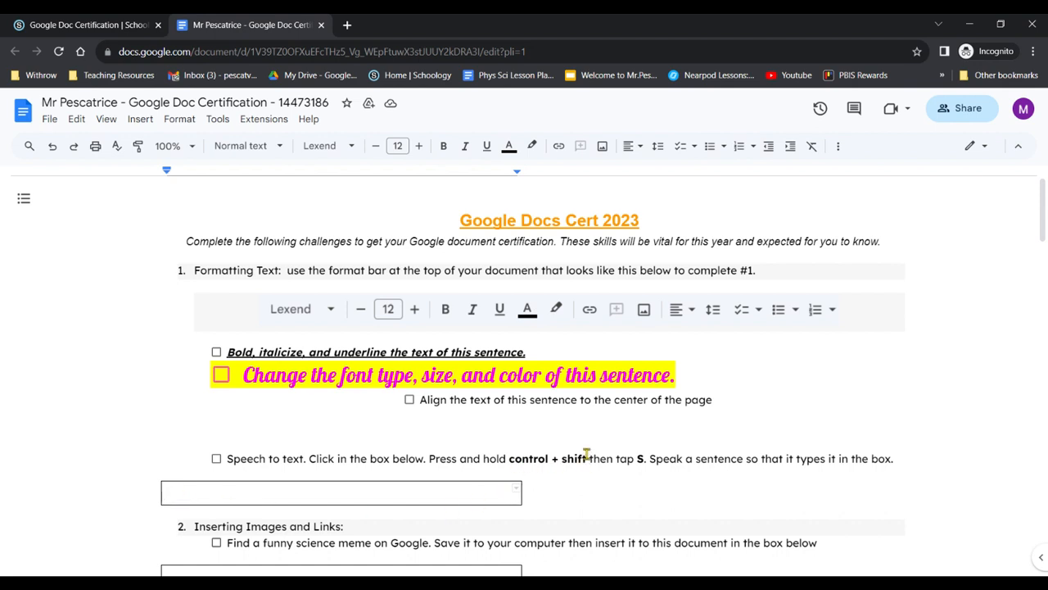
key(ctrl+shift+s)
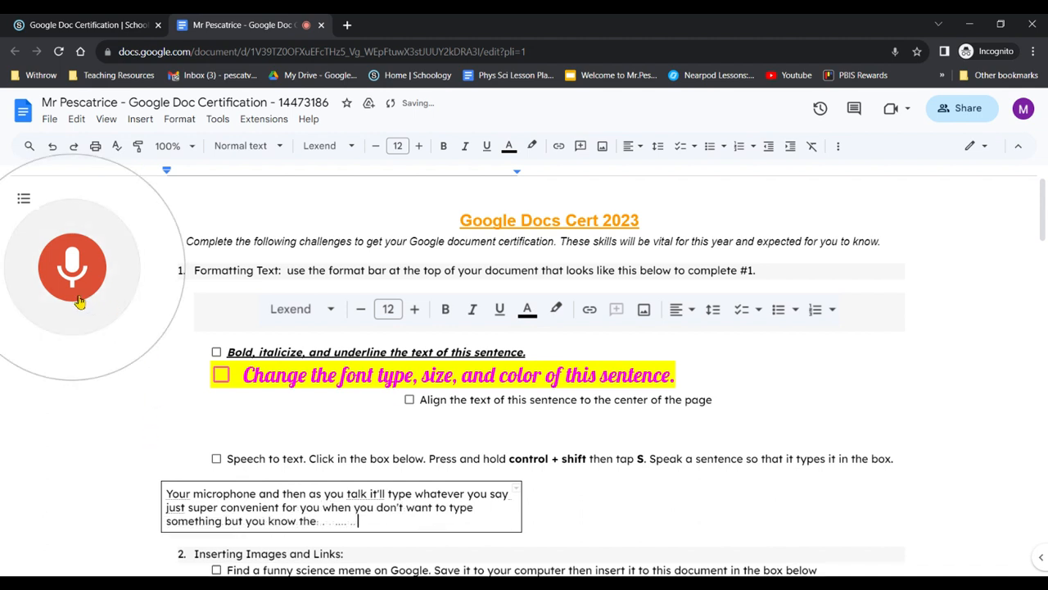
click(79, 281)
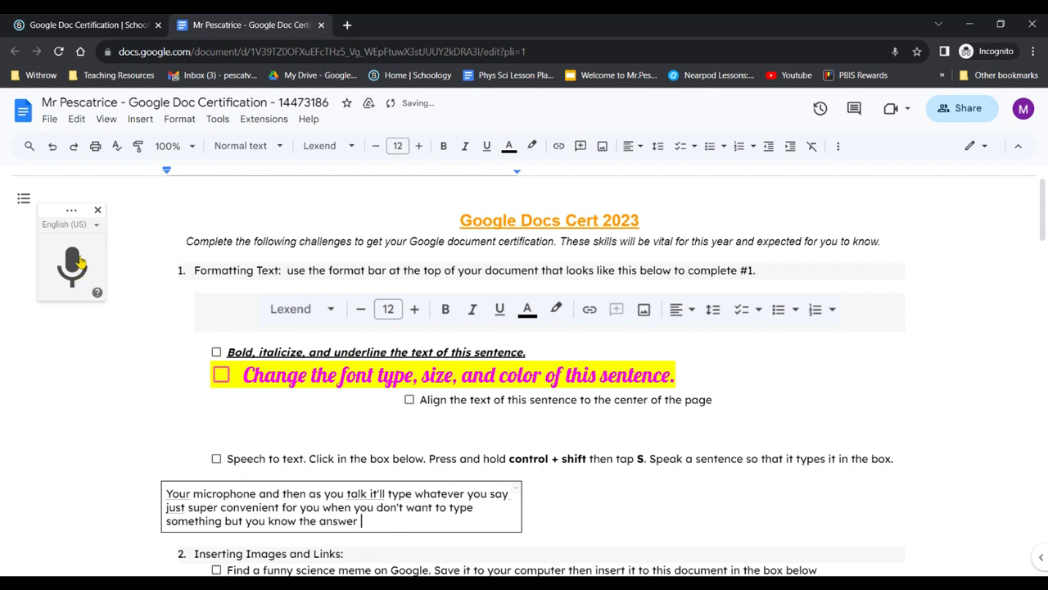
drag(75, 212, 76, 292)
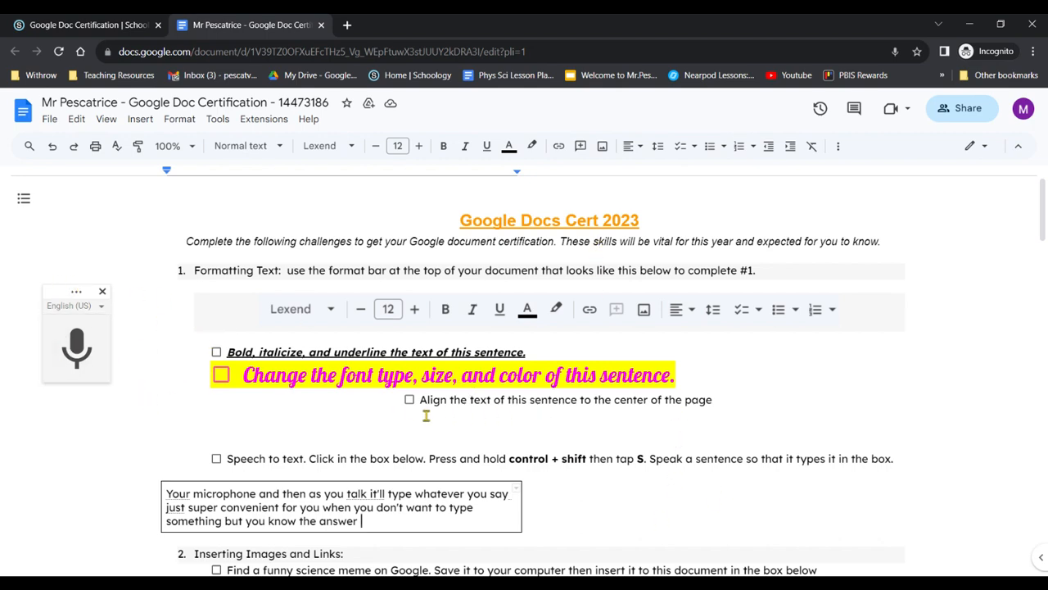
Search Google Images for "PUPPIES" in a new browser tab and save the photo of four puppies behind a wooden plank to the computer
scroll(427, 416, down, 2)
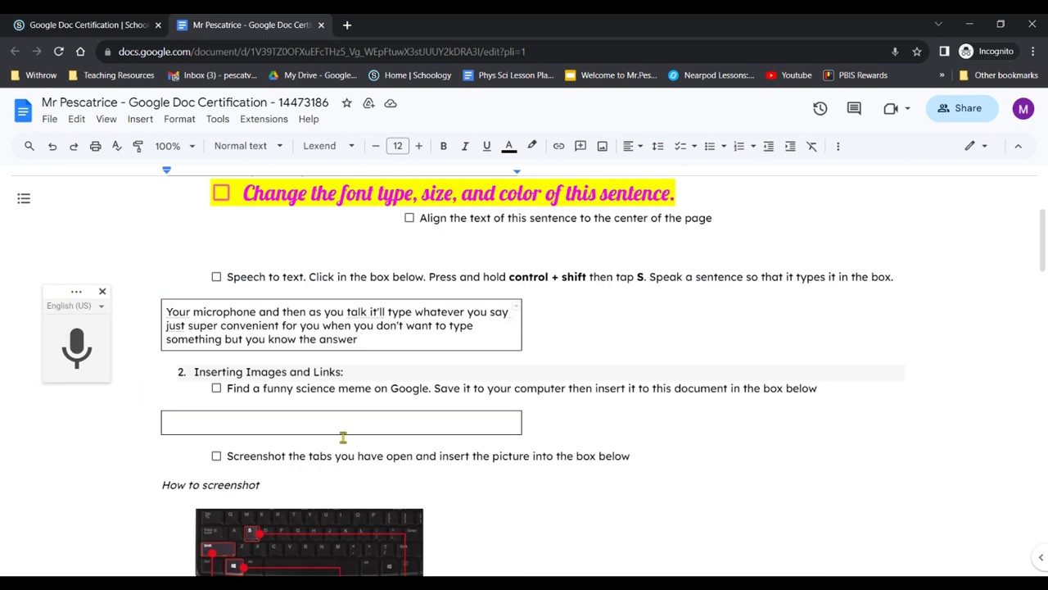
click(244, 419)
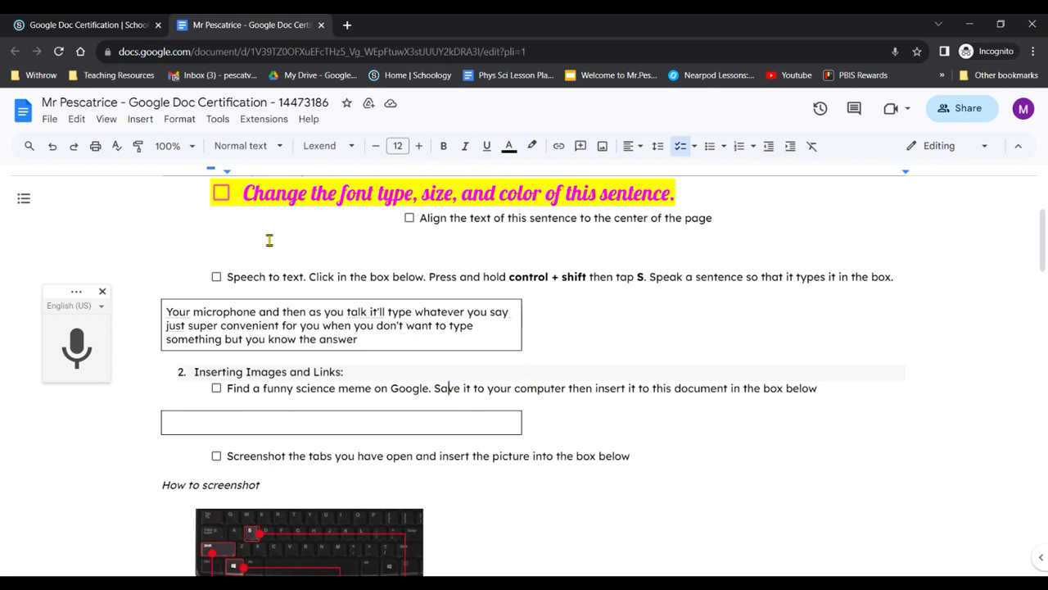
click(174, 422)
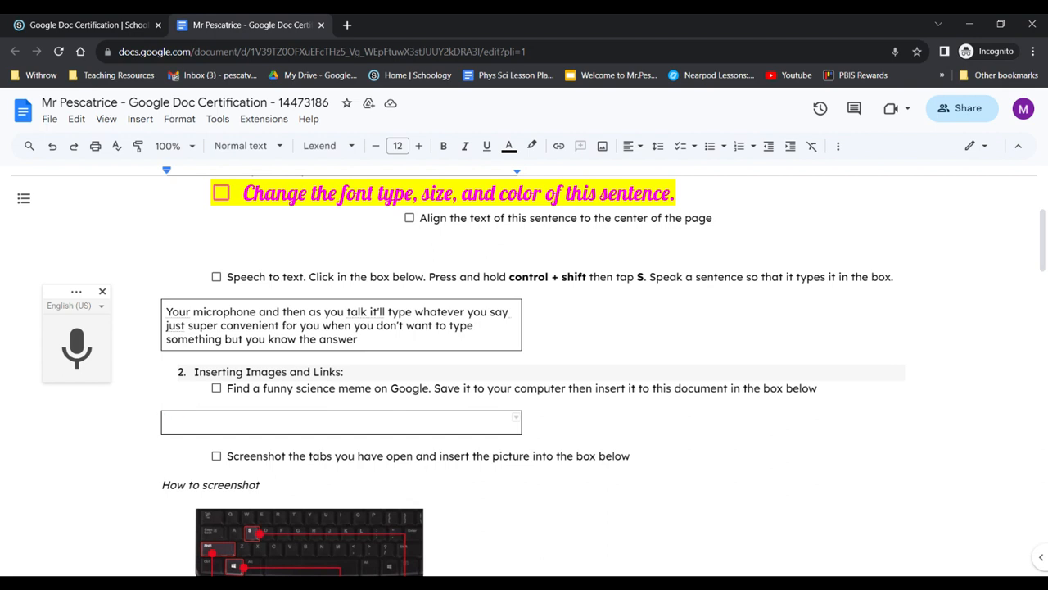
click(347, 25)
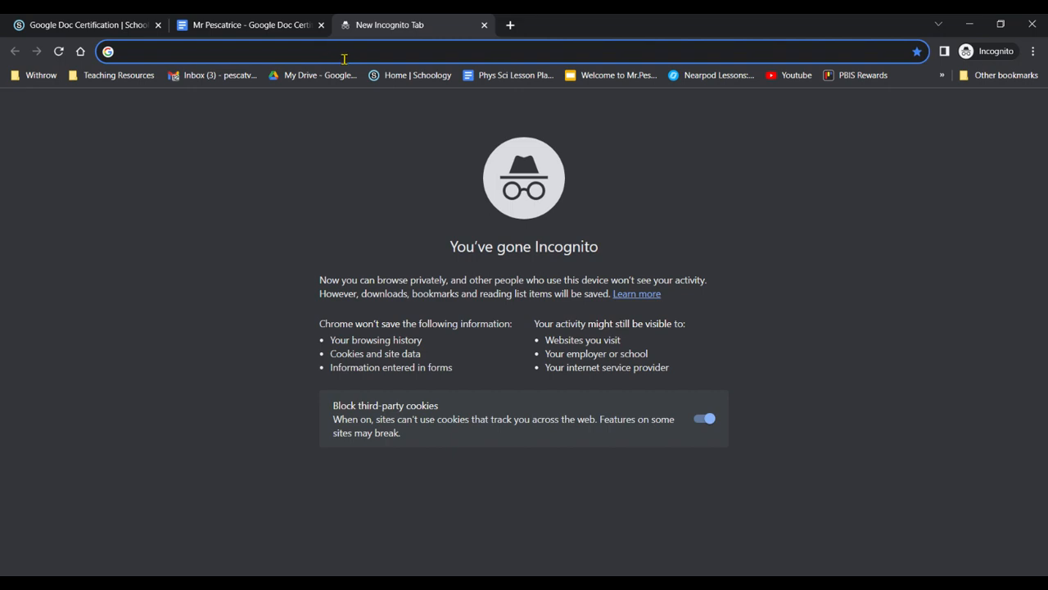
text(PUPPIES)
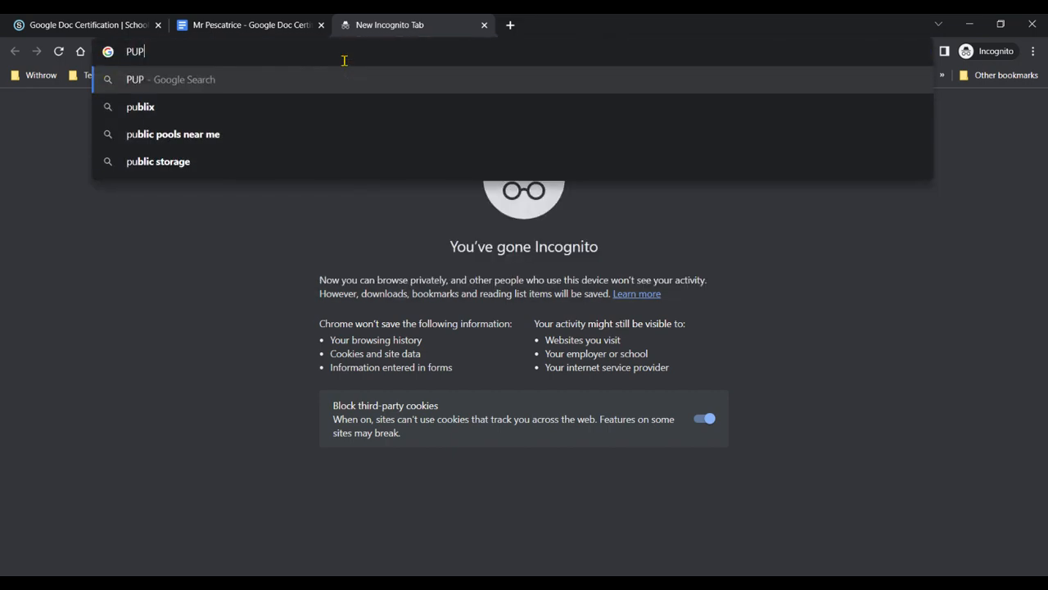
key(Return)
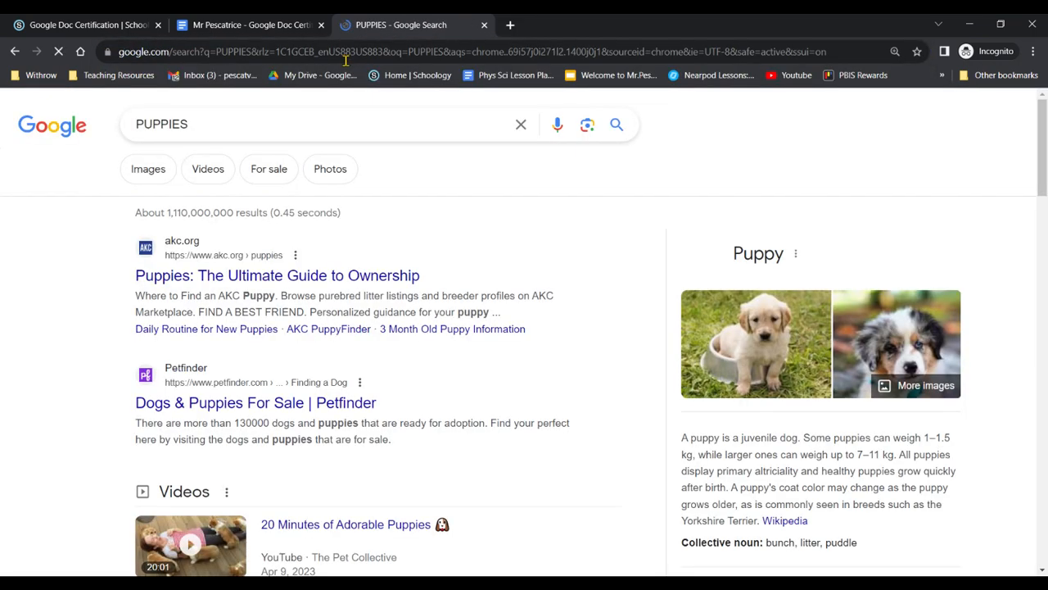
click(146, 170)
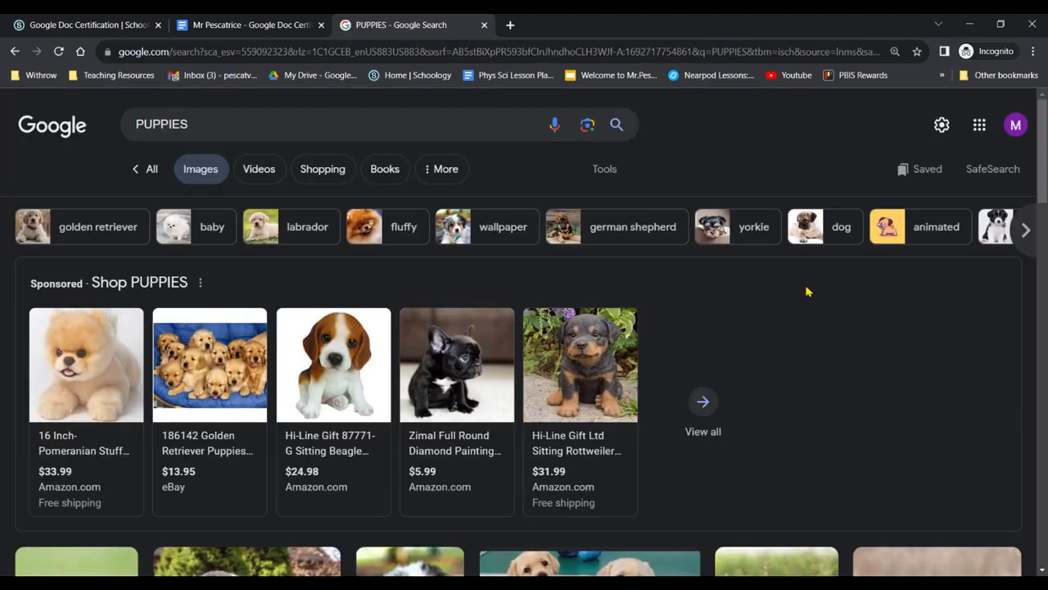
scroll(809, 291, down, 4)
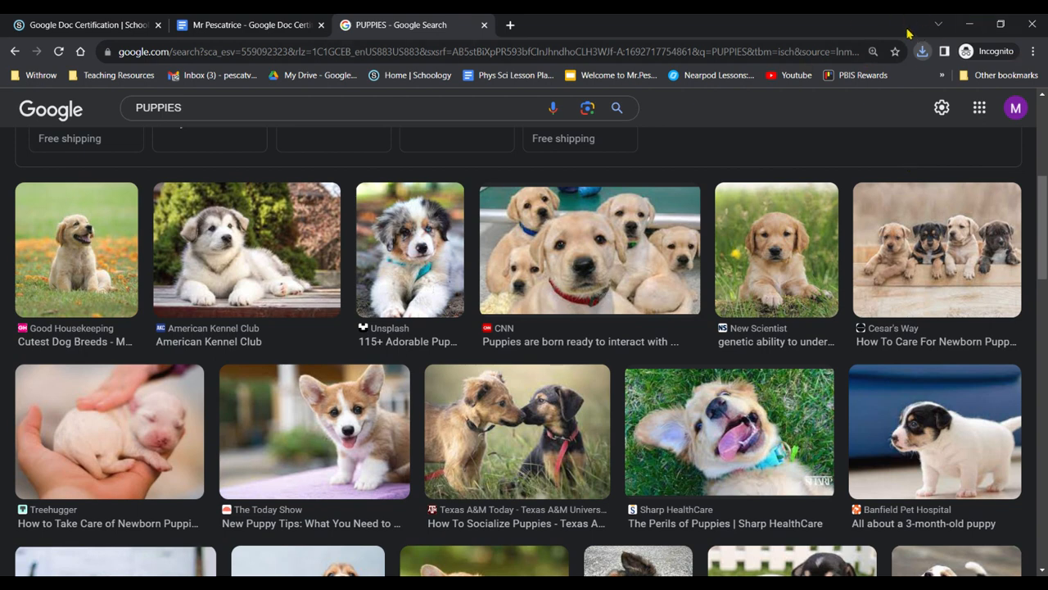
Upload the saved photo of four puppies from the computer into the meme box under Inserting Images and Links in the document
click(268, 26)
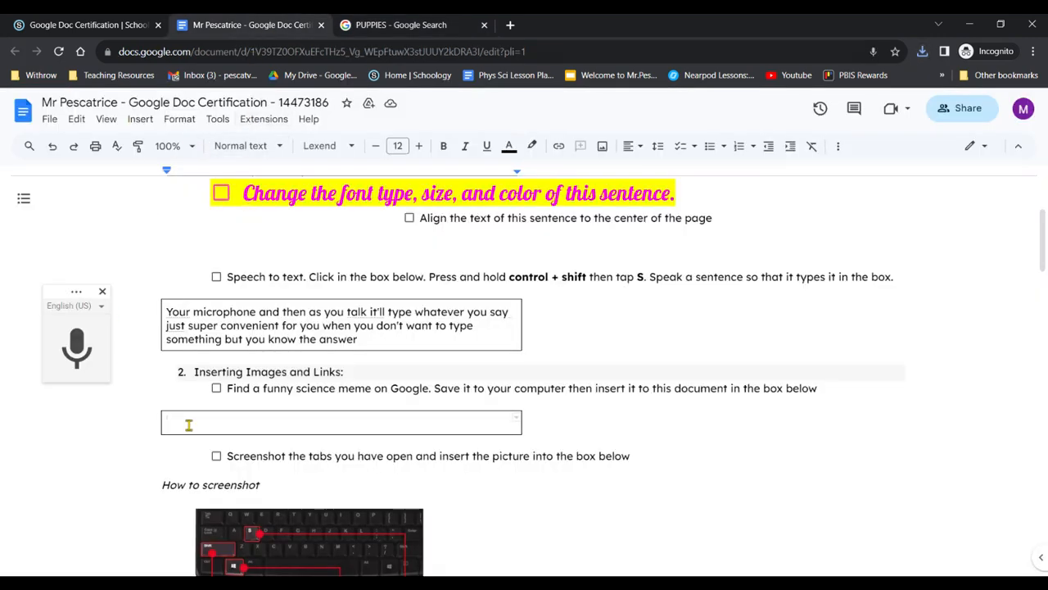
click(136, 121)
mouse_move(148, 145)
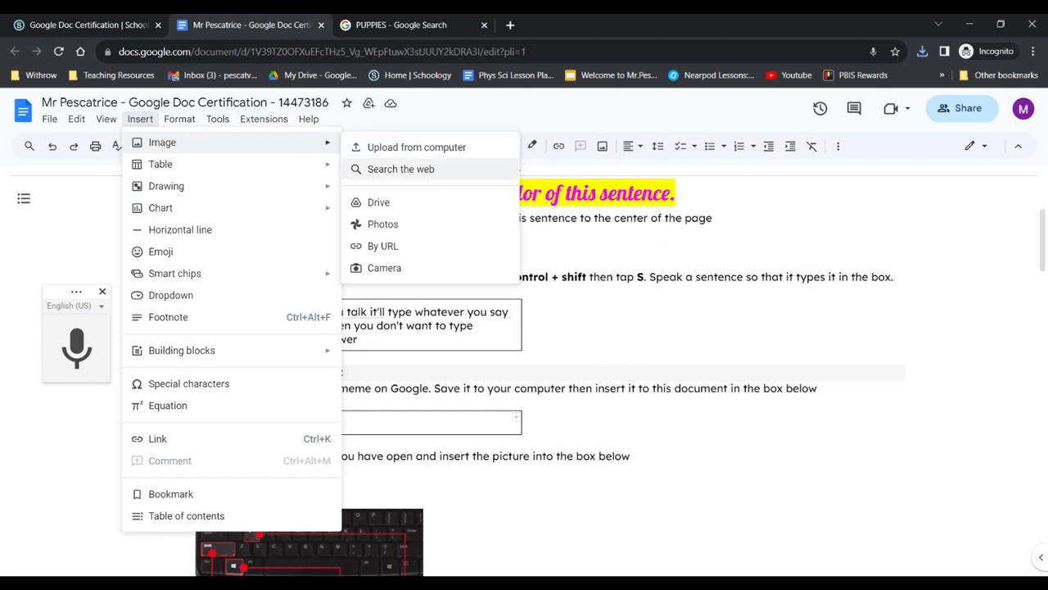
click(440, 156)
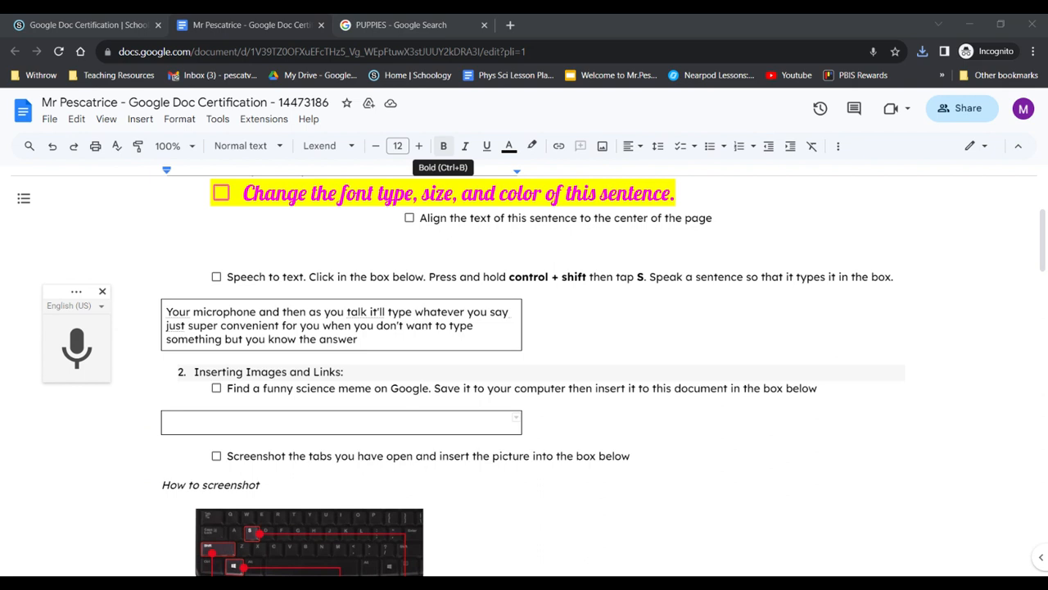
key(Return)
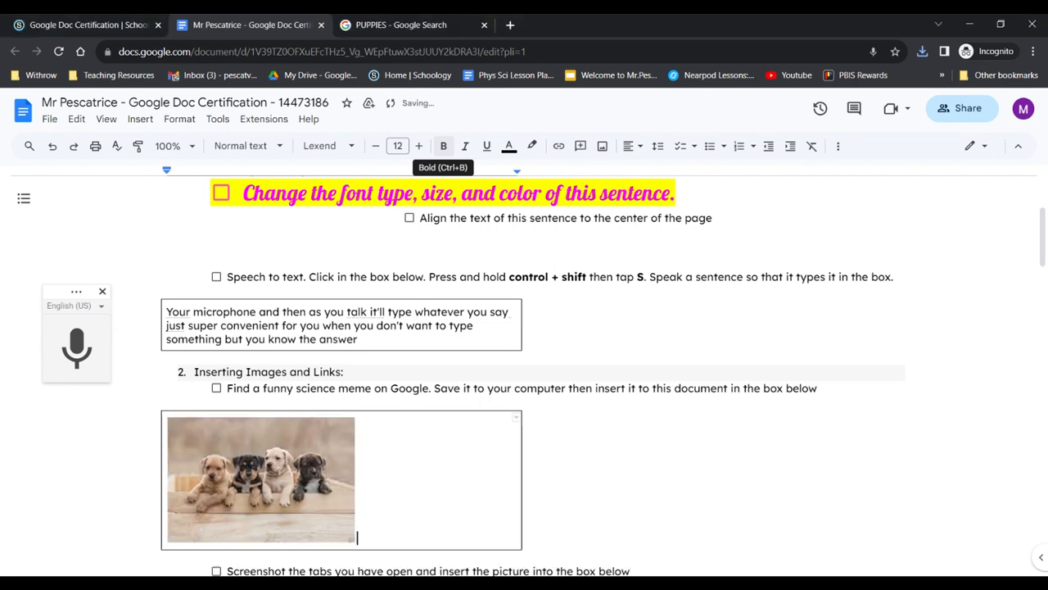
double_click(426, 445)
click(426, 446)
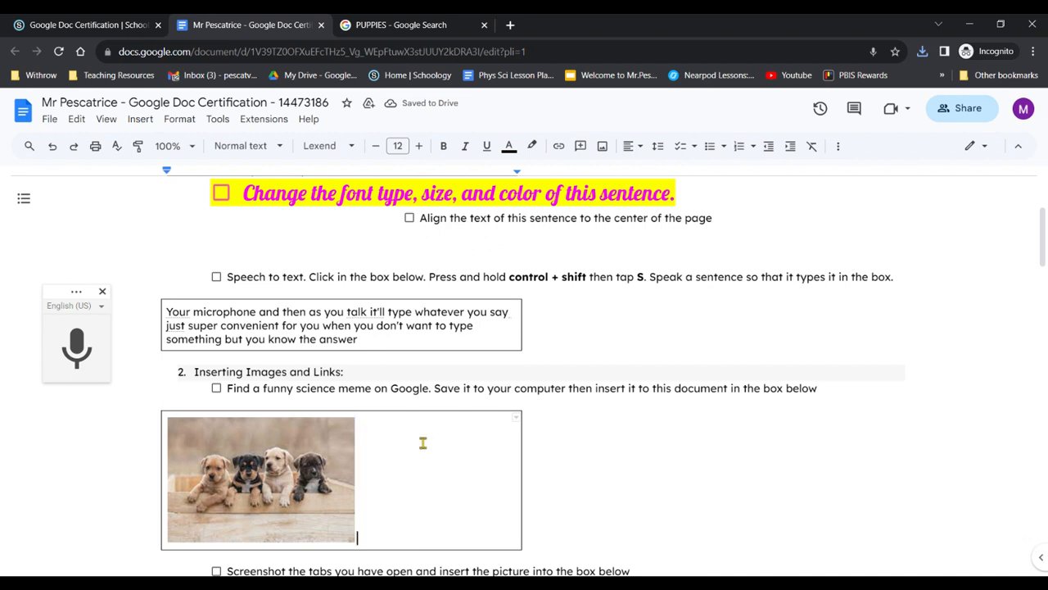
Search the web for "puppies" within the document and insert the picture of three white puppies on grass into the same box
click(140, 119)
mouse_move(179, 119)
mouse_move(140, 119)
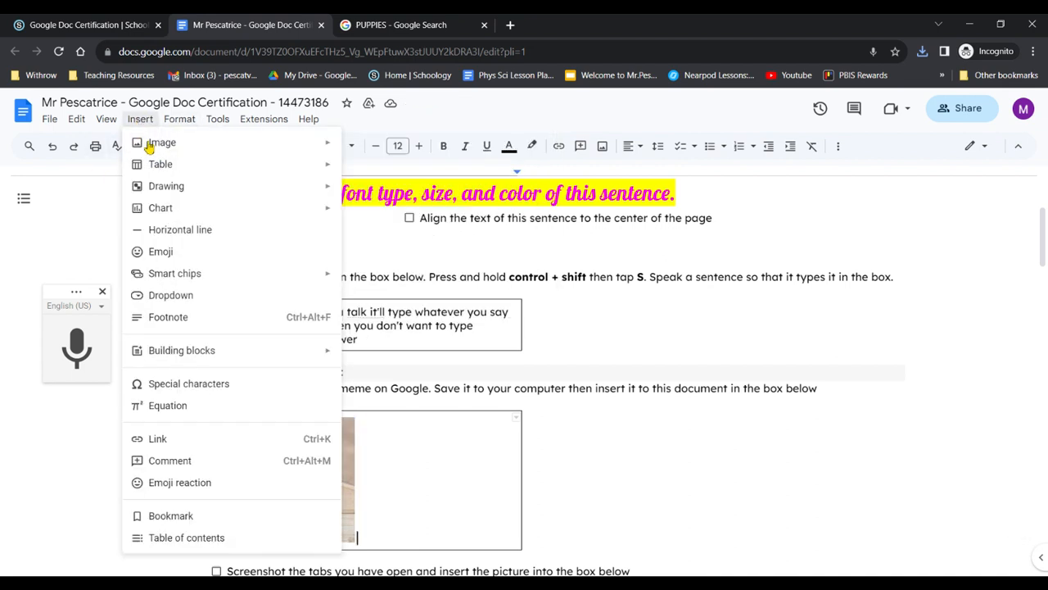
click(398, 173)
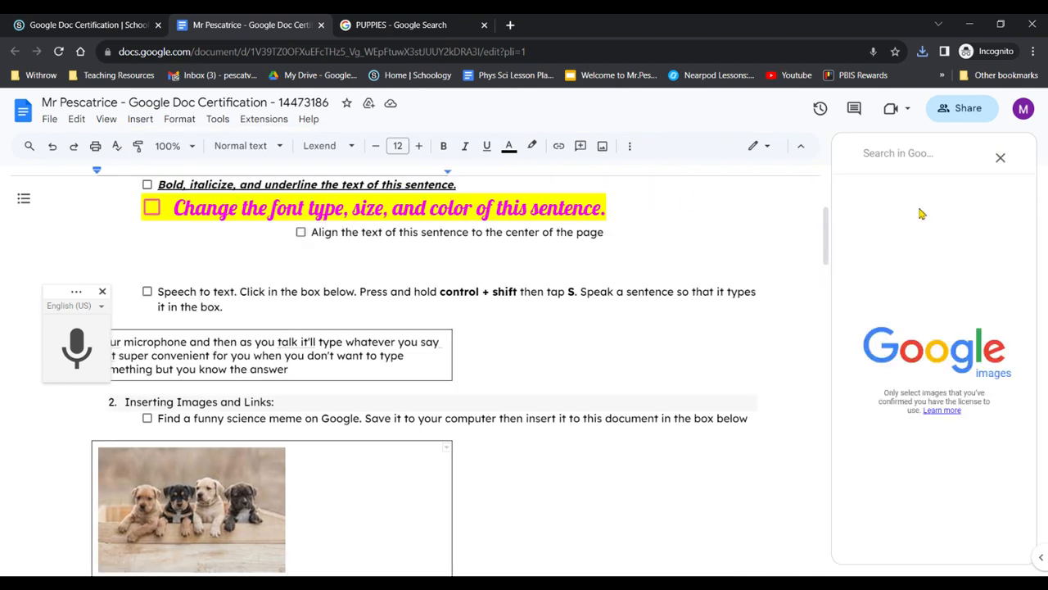
text(puppies)
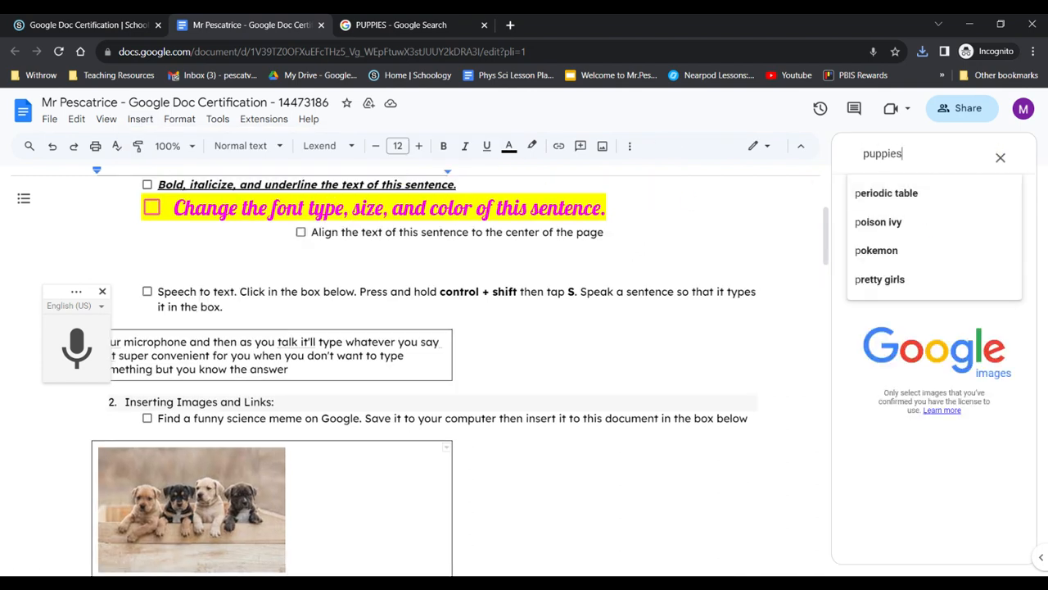
key(Return)
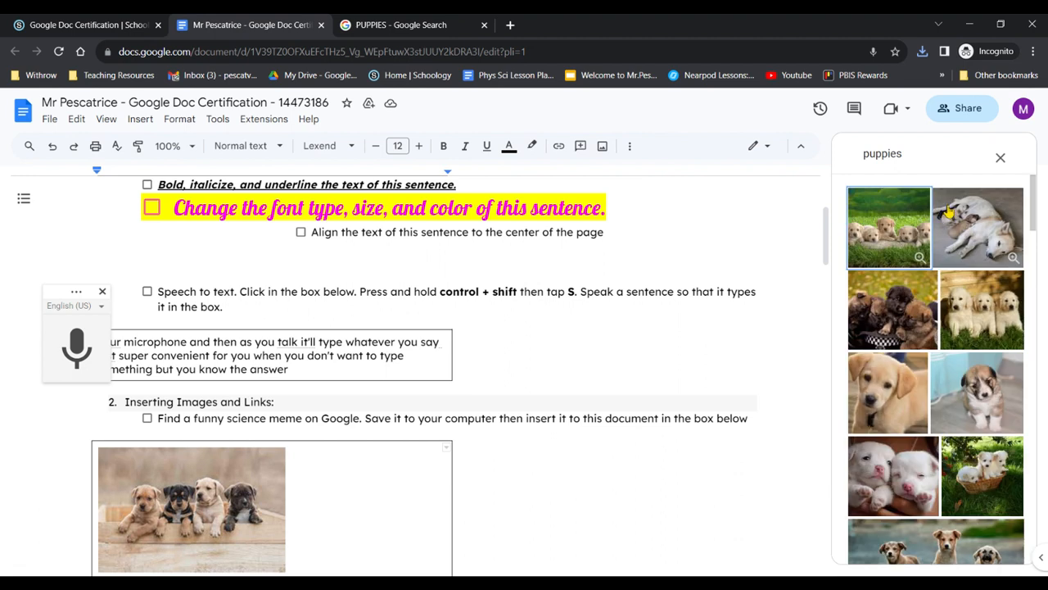
click(974, 303)
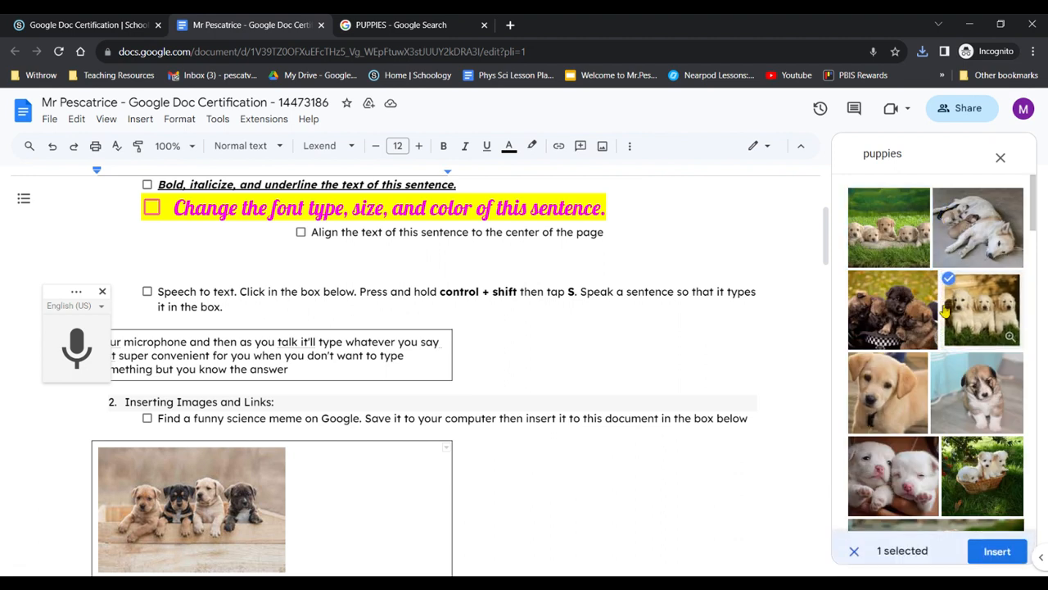
click(997, 545)
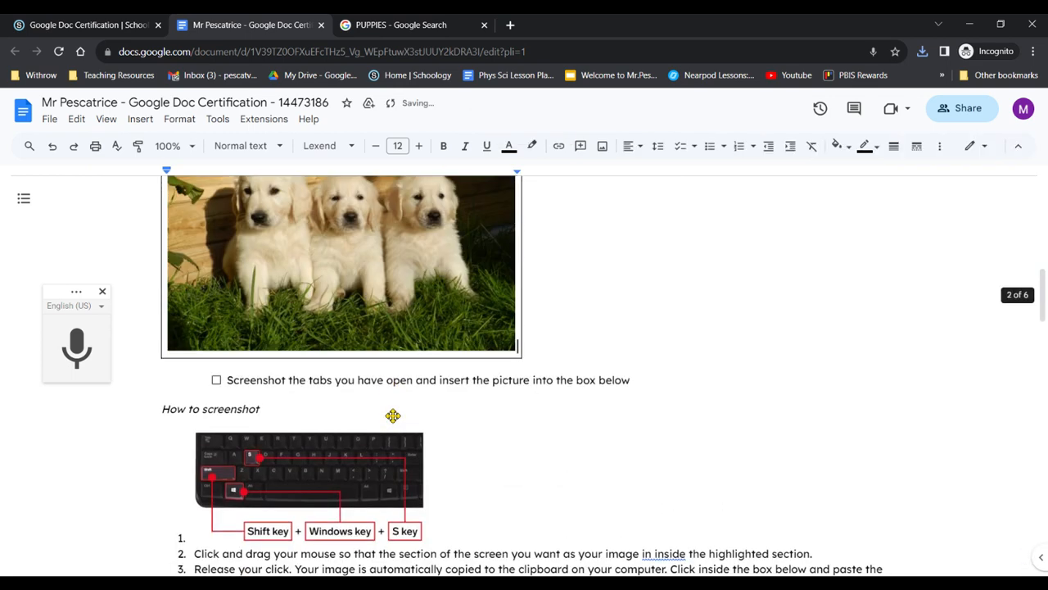
Shrink the picture of three white puppies proportionally to about 70% of the box's width
click(468, 333)
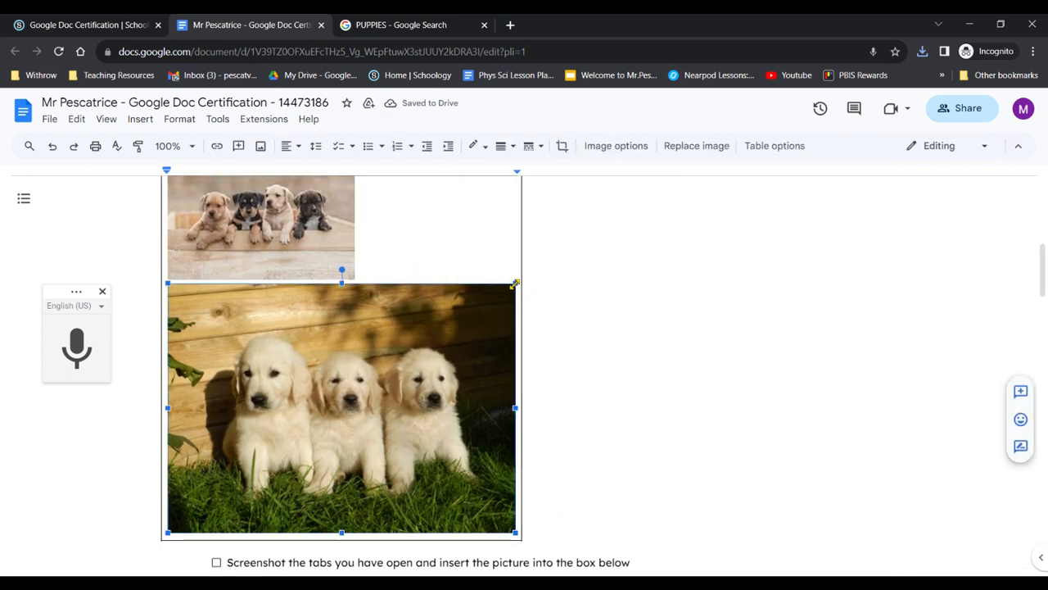
drag(514, 283, 419, 283)
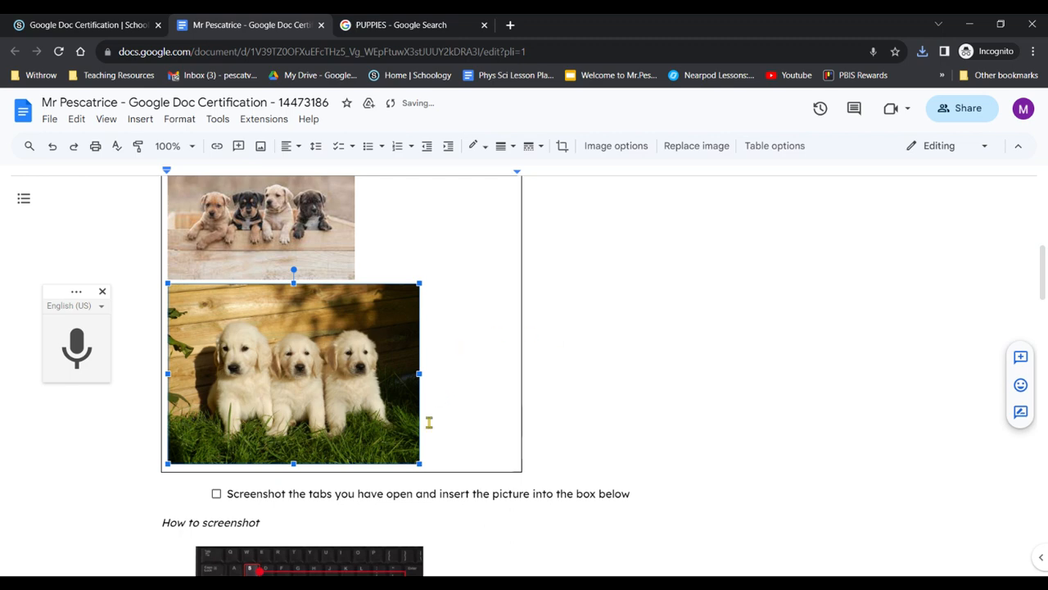
scroll(429, 423, up, 2)
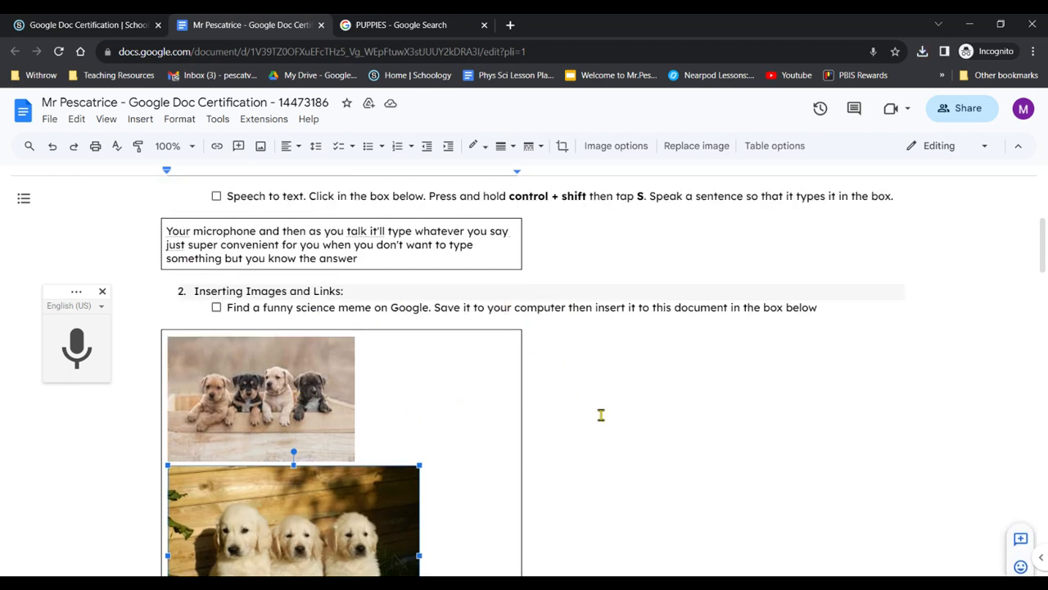
Capture a screenshot of the open browser tabs and paste it into the box below the screenshot instructions
scroll(601, 415, down, 4)
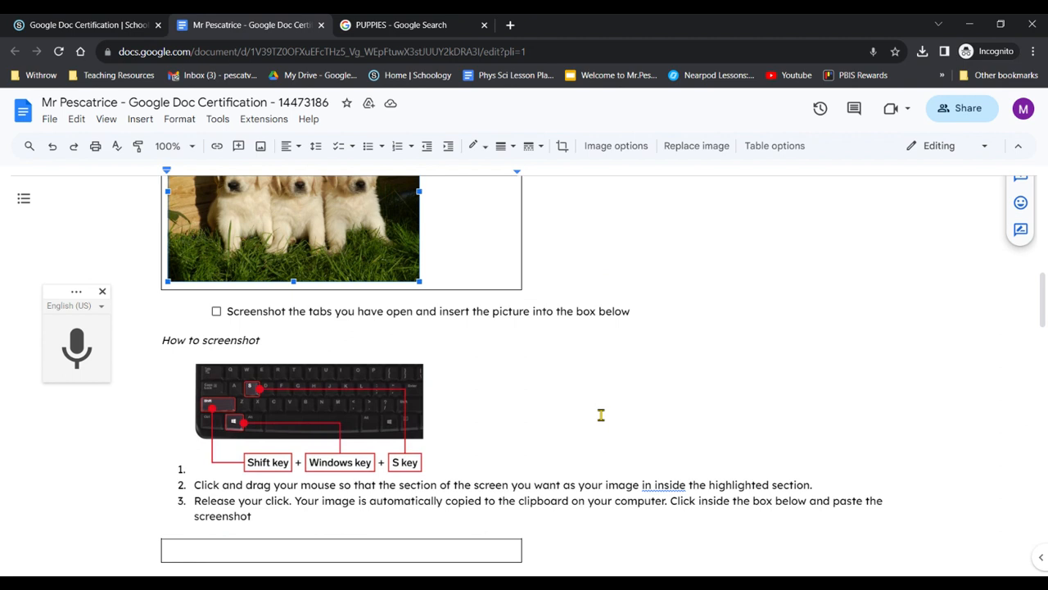
drag(201, 312, 643, 312)
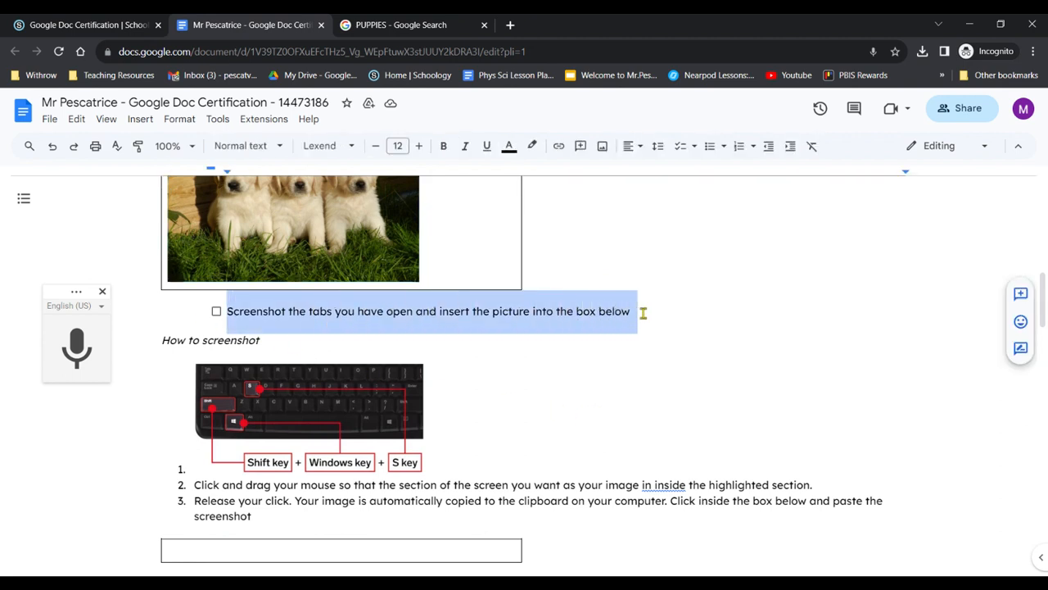
click(689, 310)
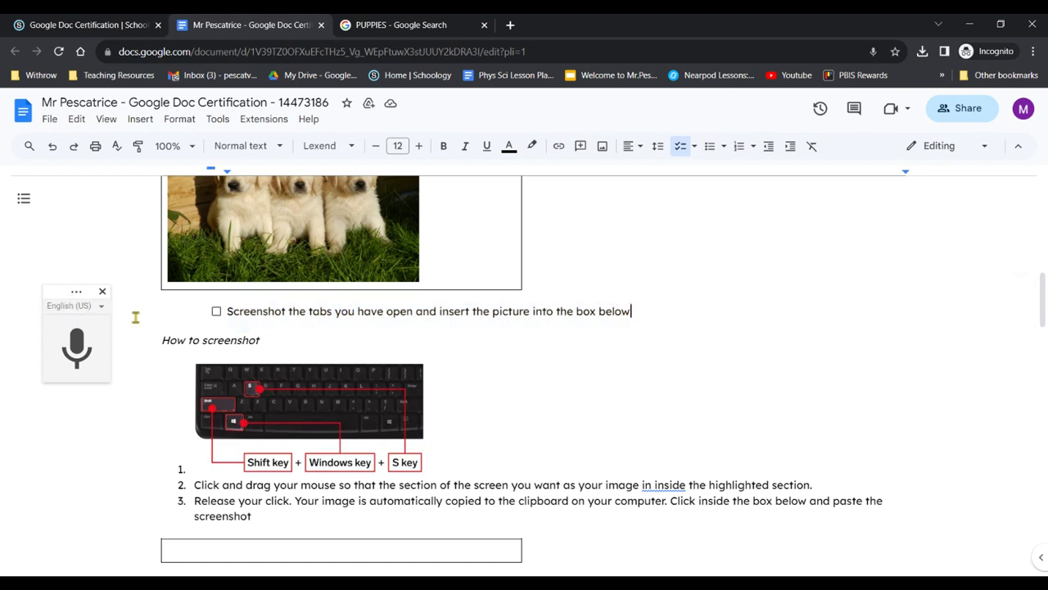
scroll(454, 399, down, 2)
scroll(452, 335, up, 2)
key(shift+super+s)
click(460, 546)
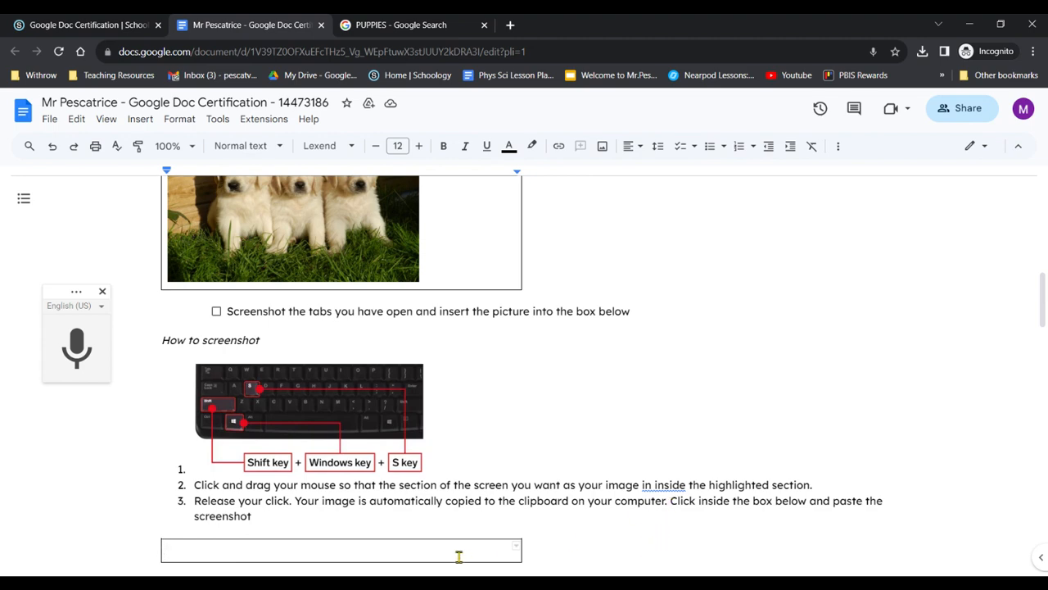
key(ctrl+v)
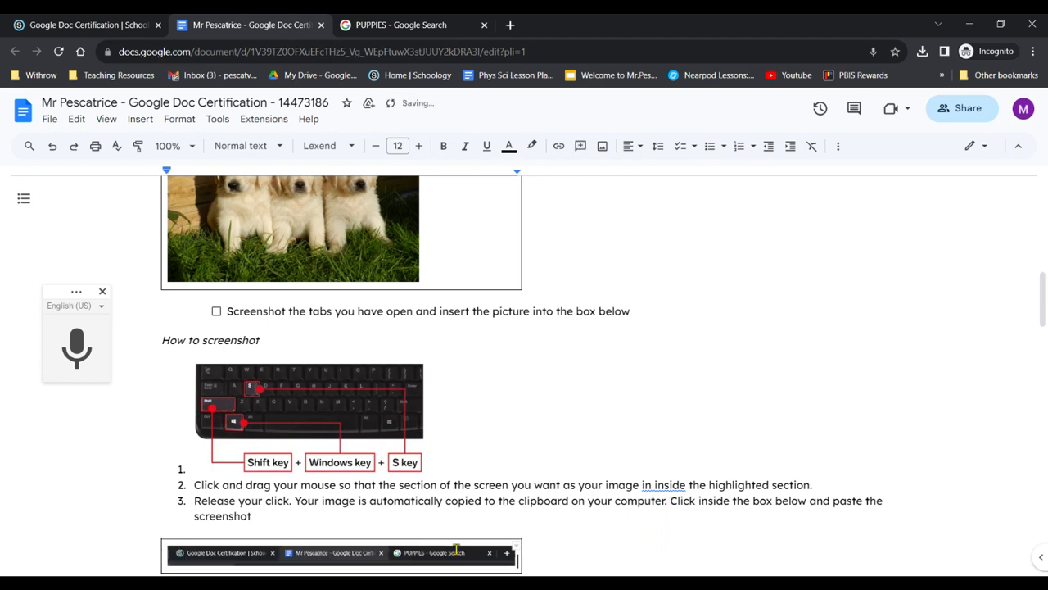
scroll(483, 542, down, 2)
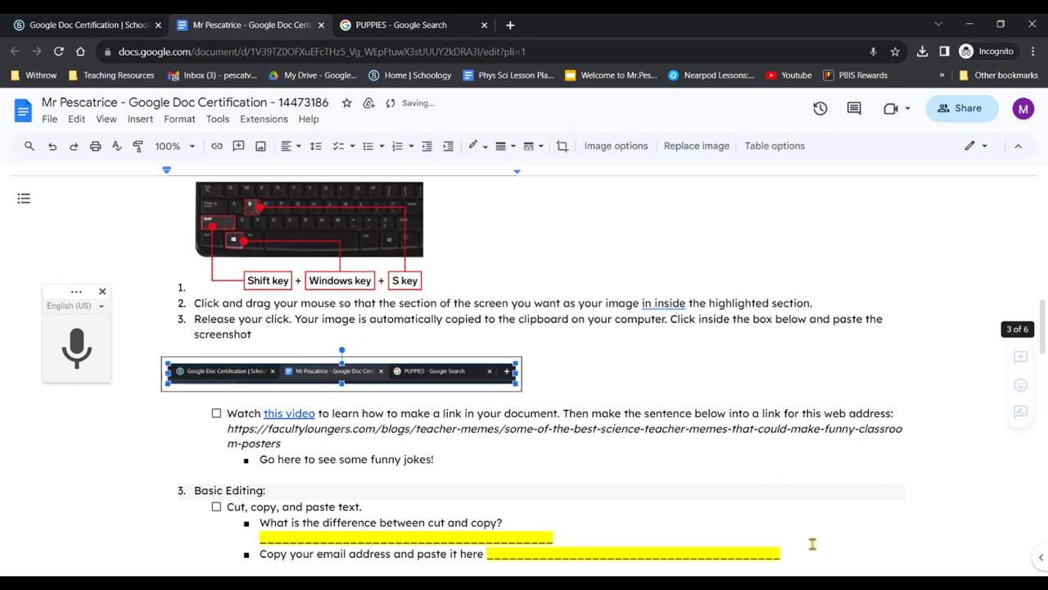
click(341, 374)
click(641, 456)
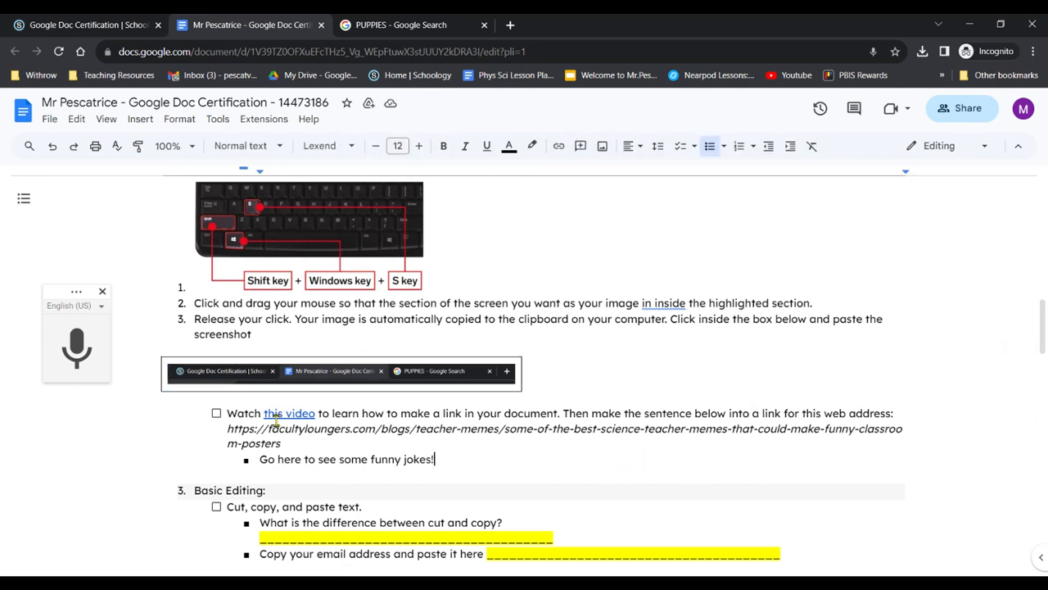
scroll(274, 420, down, 2)
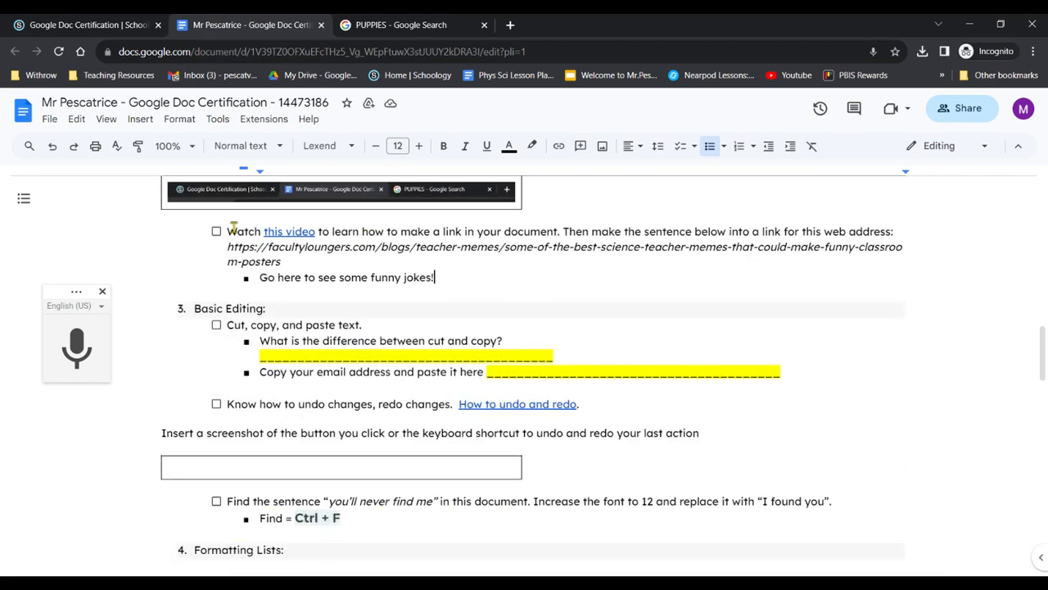
Review the instruction on making links and preview the hyperlink tutorial behind "this video"
drag(230, 231, 310, 261)
click(309, 248)
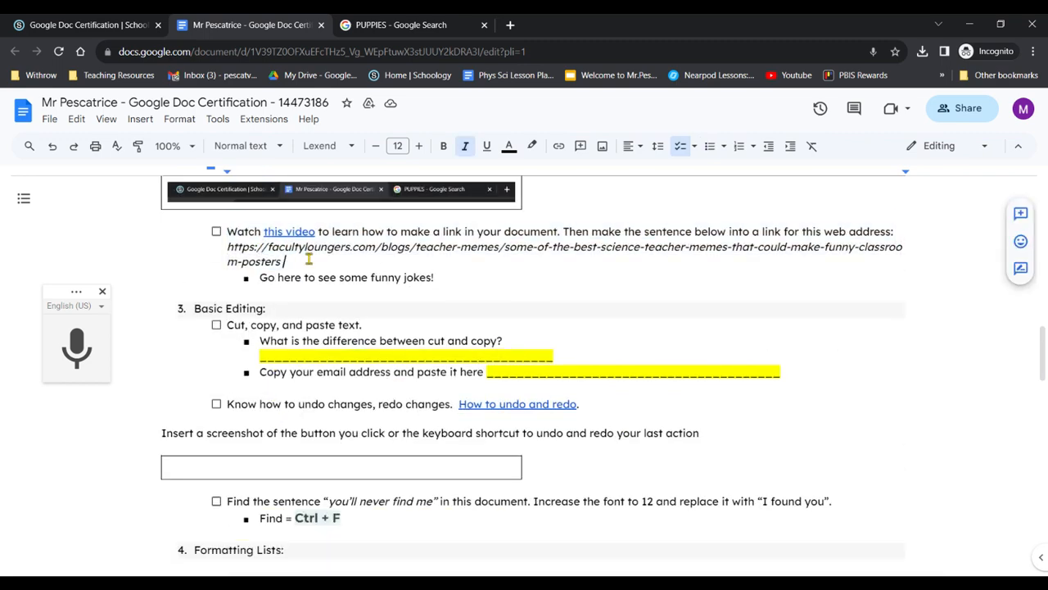
click(302, 231)
mouse_move(461, 306)
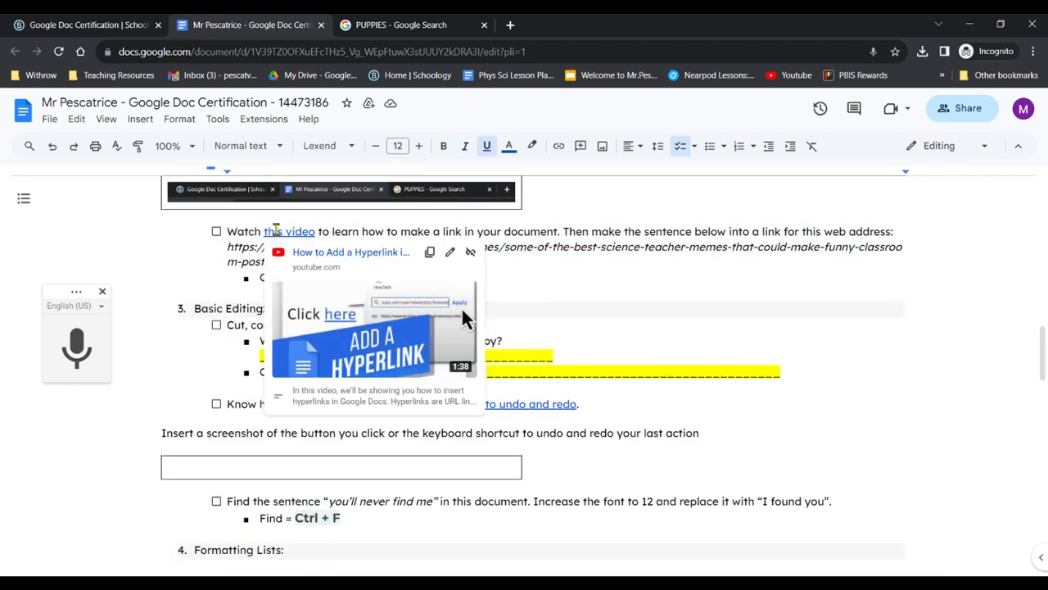
drag(266, 231, 315, 233)
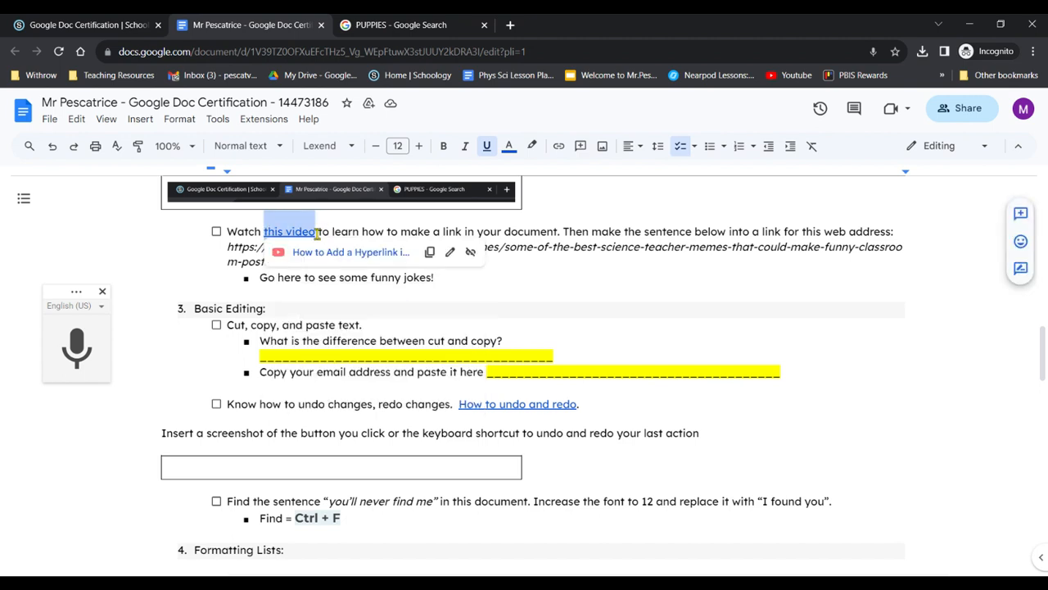
click(605, 306)
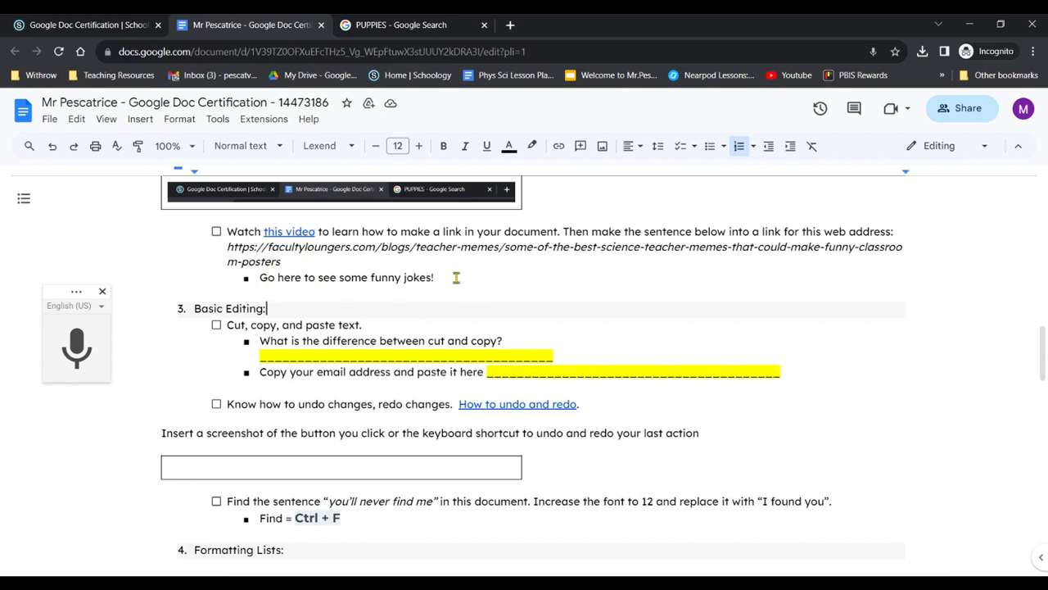
Cut the factyloungers.com web address out of the instruction and make "Go here to see some funny jokes!" a link to it
drag(282, 262, 229, 249)
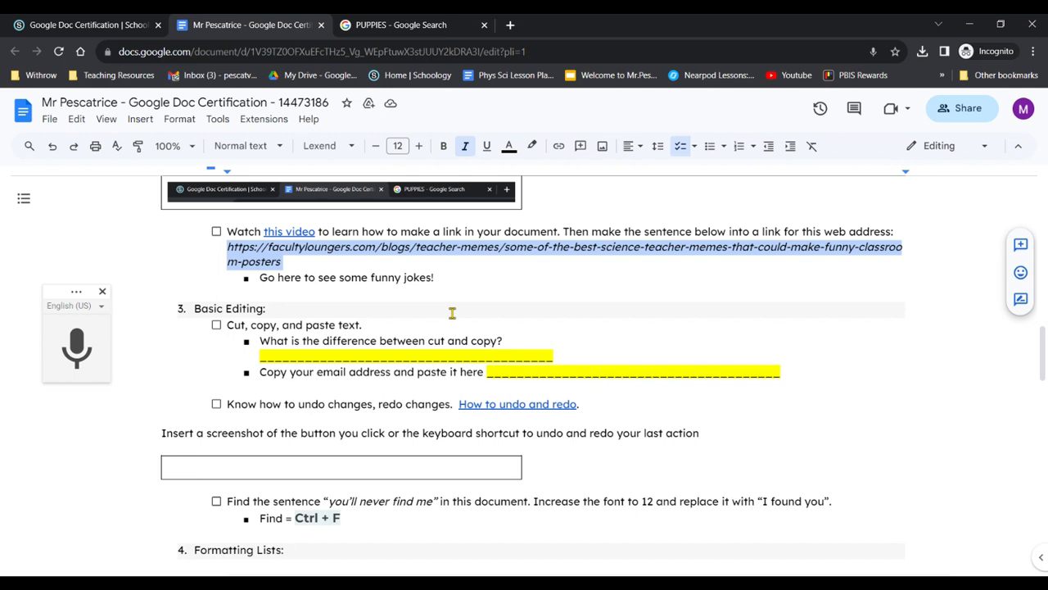
key(ctrl+x)
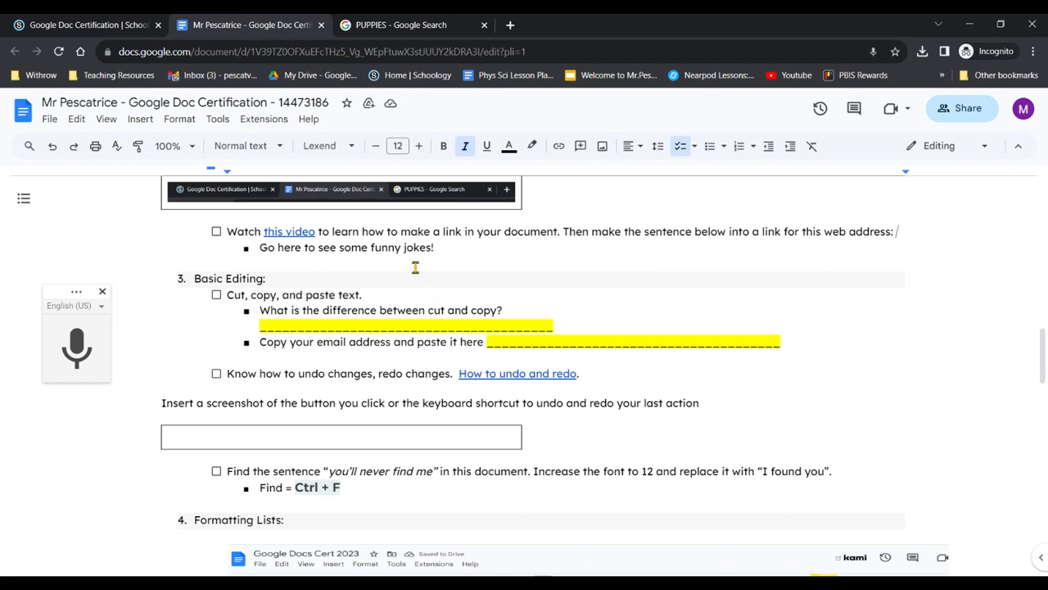
drag(435, 248, 259, 248)
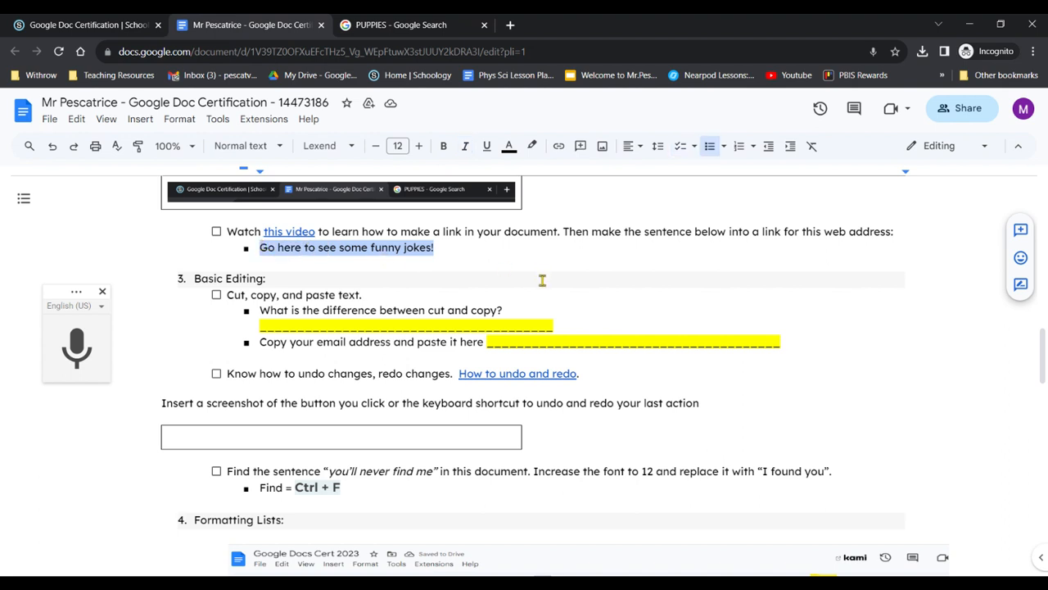
key(ctrl+k)
key(ctrl+v)
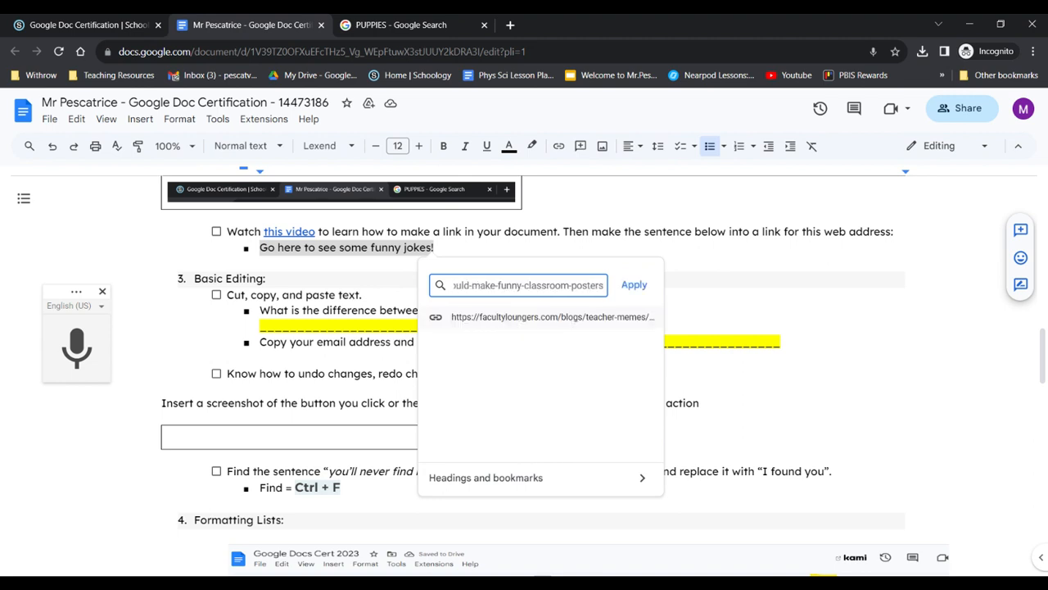
click(634, 285)
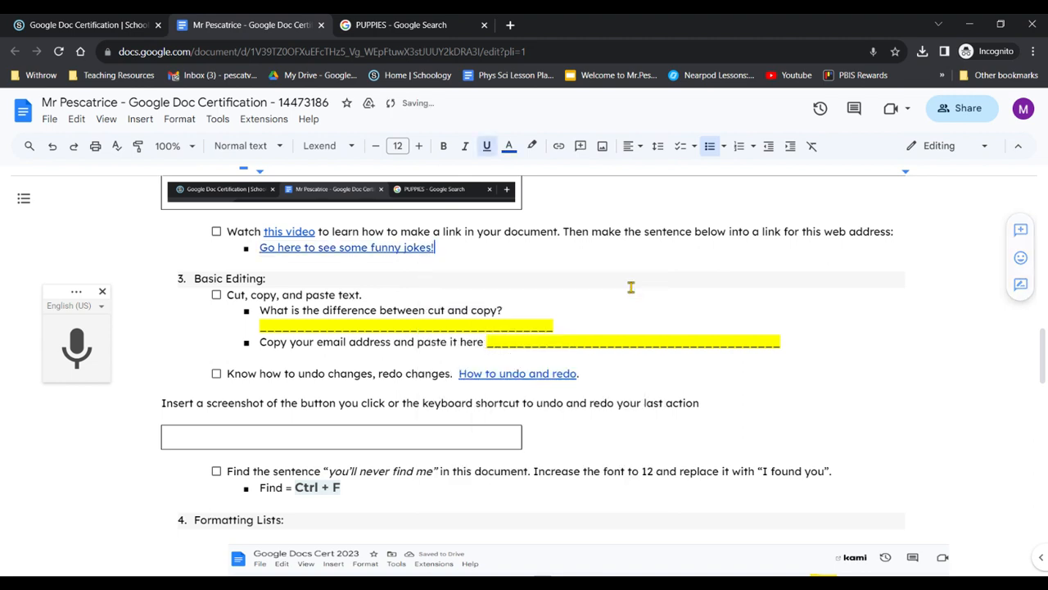
click(407, 247)
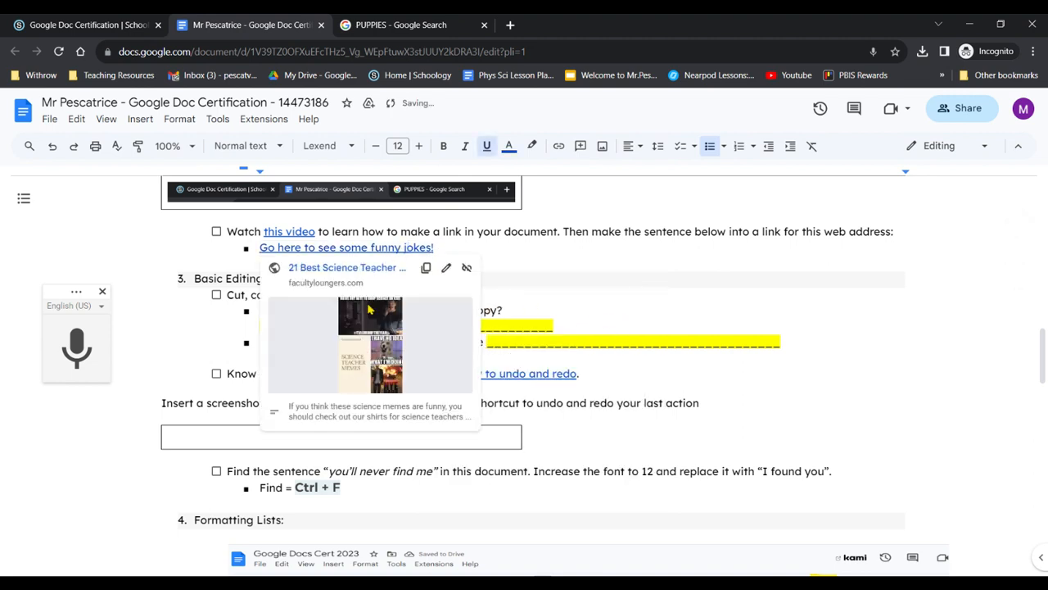
click(604, 280)
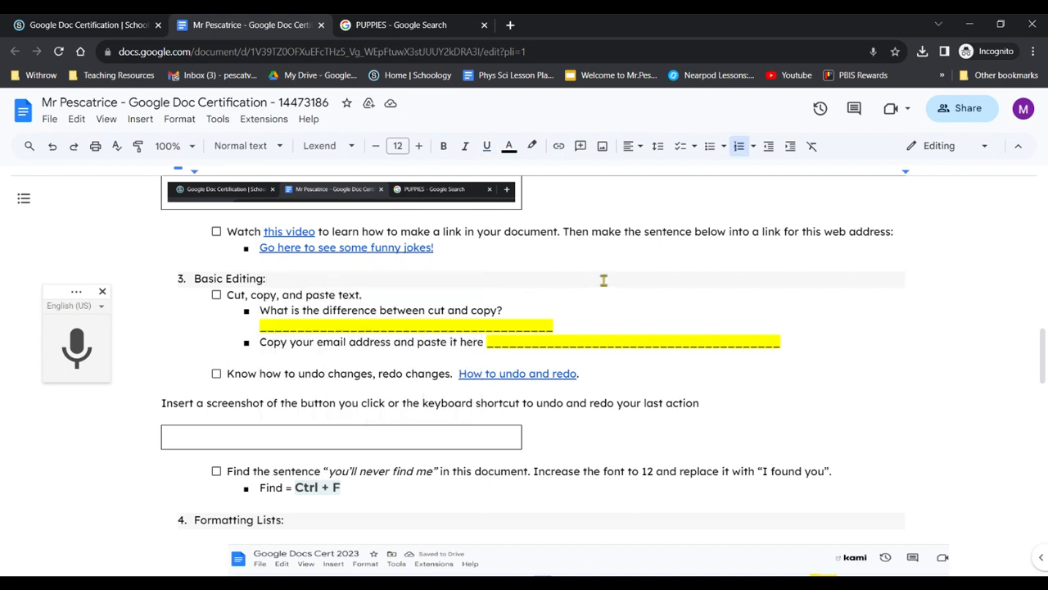
drag(478, 262, 246, 254)
click(577, 253)
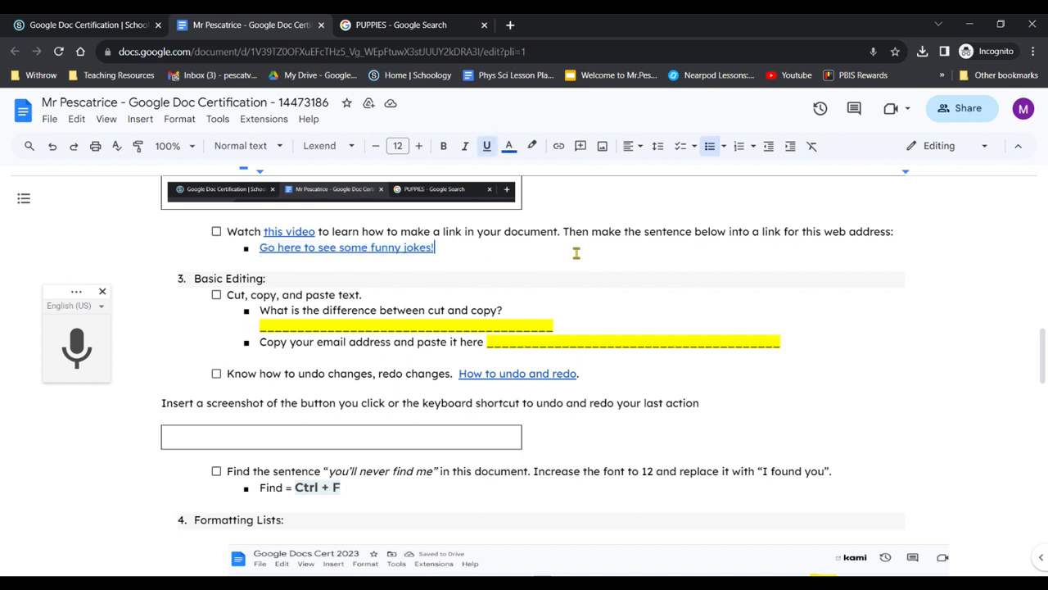
click(564, 232)
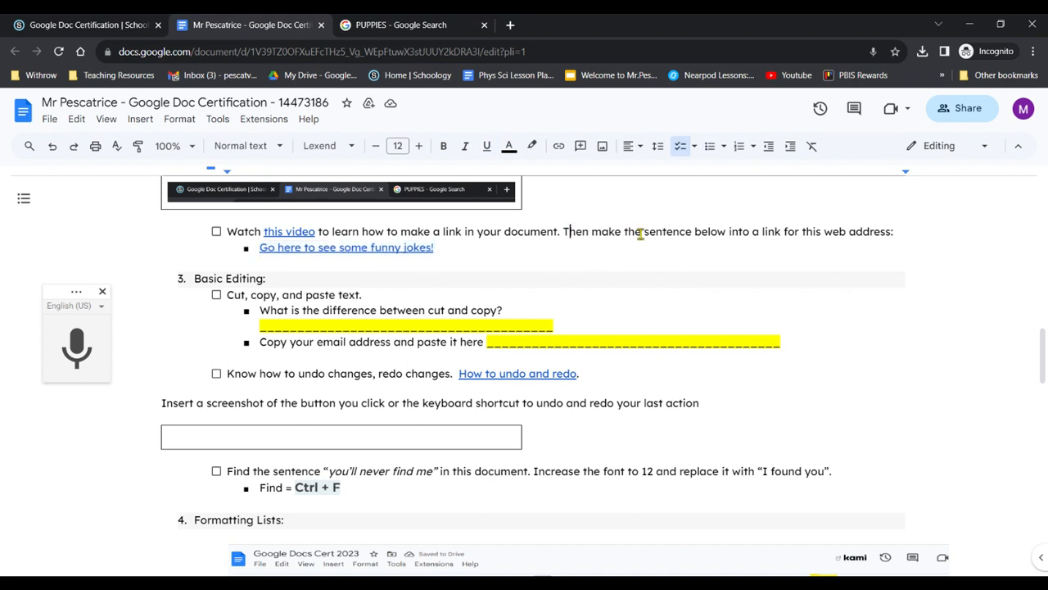
drag(194, 279, 452, 313)
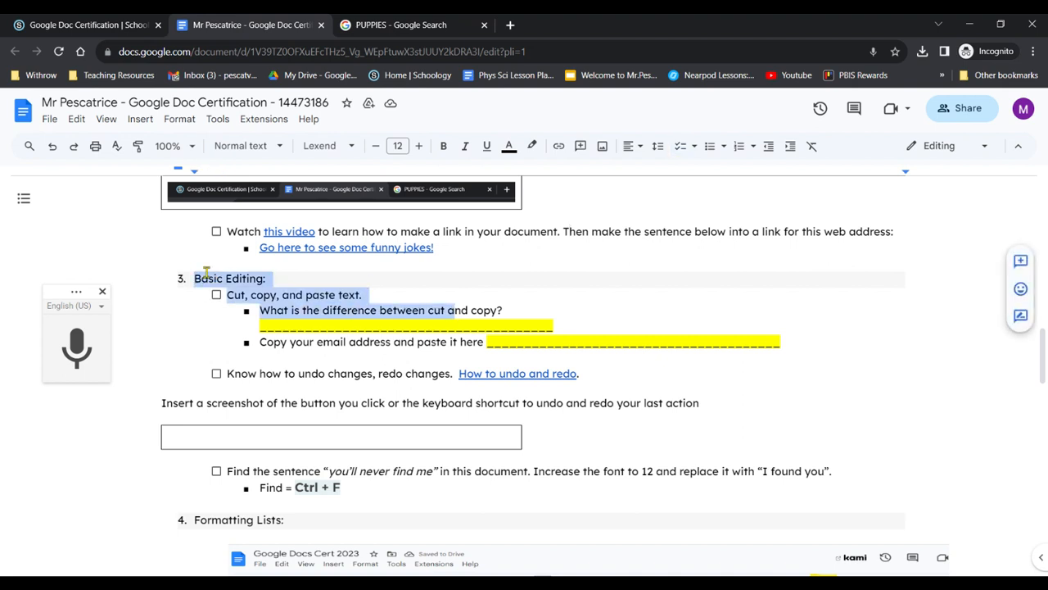
Close the voice typing tool and place the cursor in the answer blank for the cut and copy question
click(102, 291)
click(427, 293)
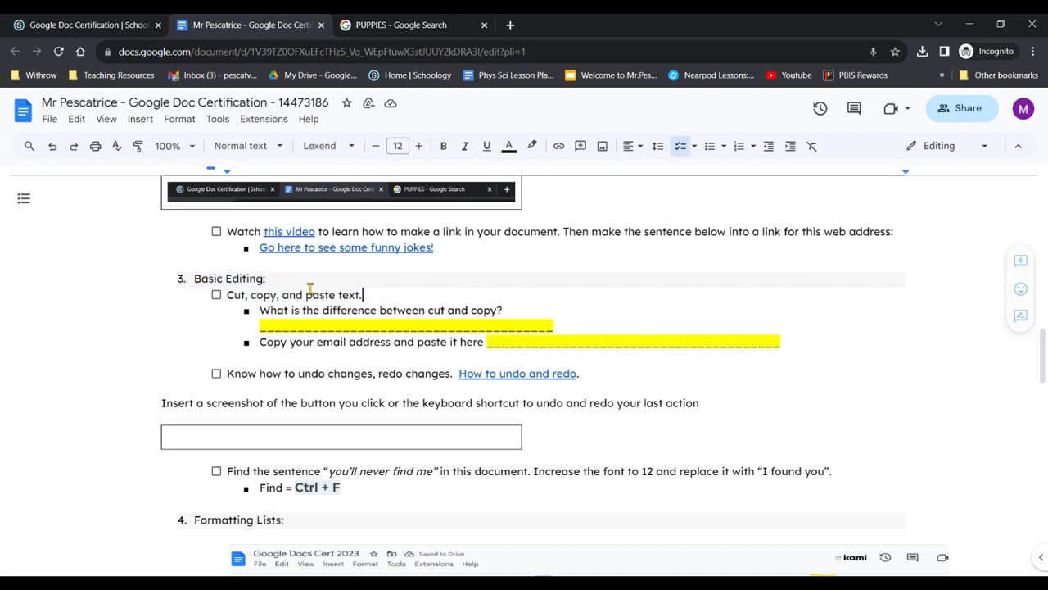
click(261, 313)
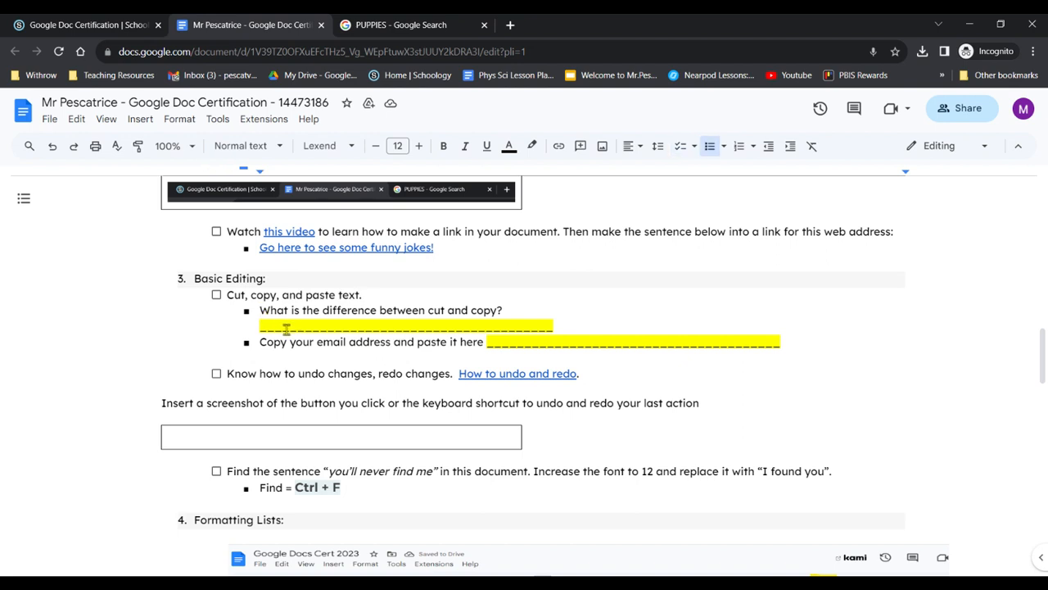
click(285, 329)
Copy the signed-in account's email address and paste it into the blank after "Copy your email address and paste it here"
click(1024, 110)
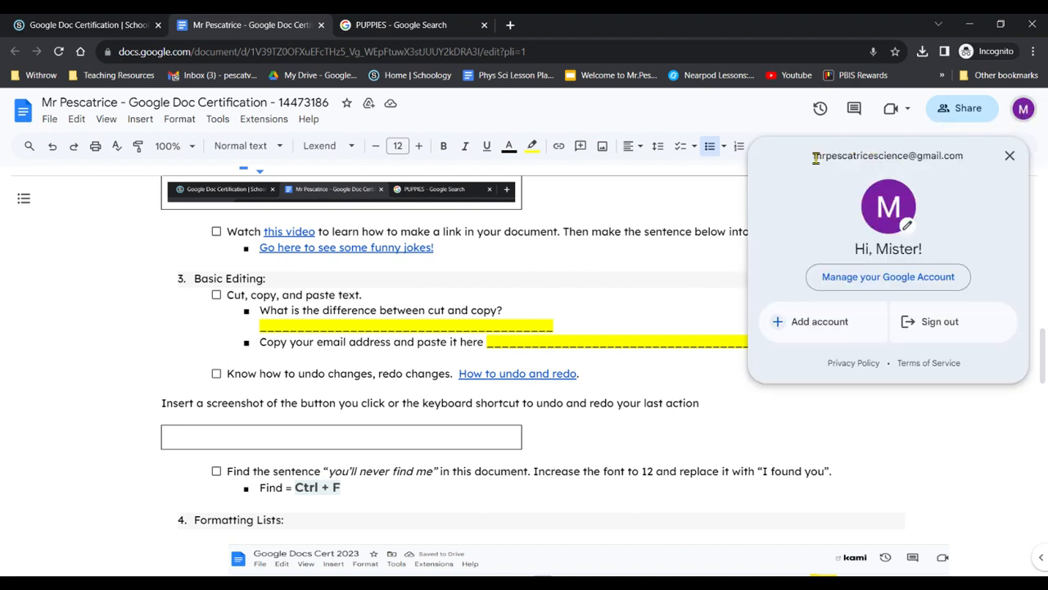
drag(814, 156, 969, 169)
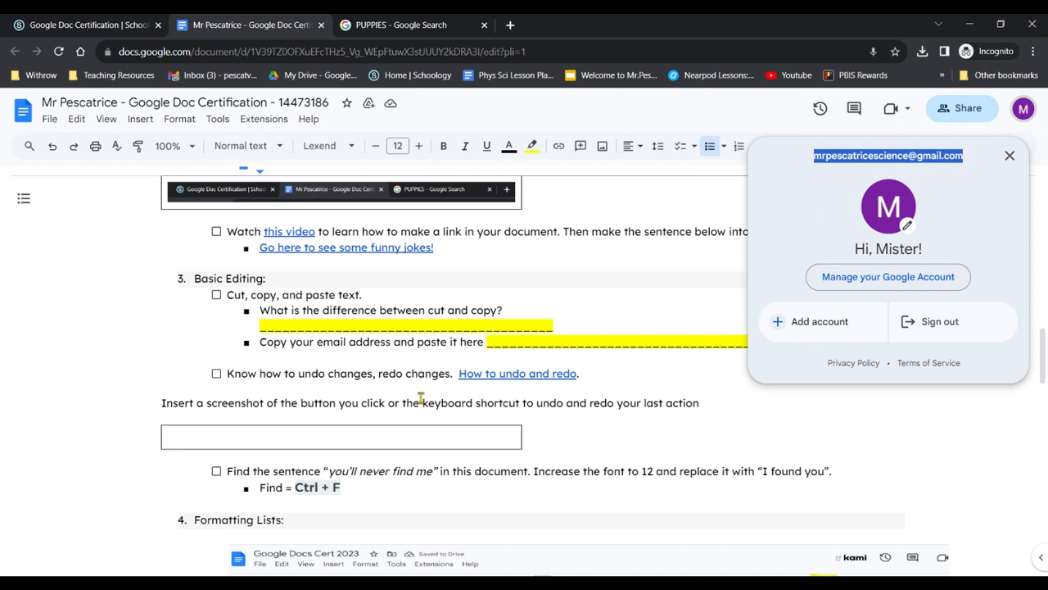
click(533, 343)
key(ctrl+v)
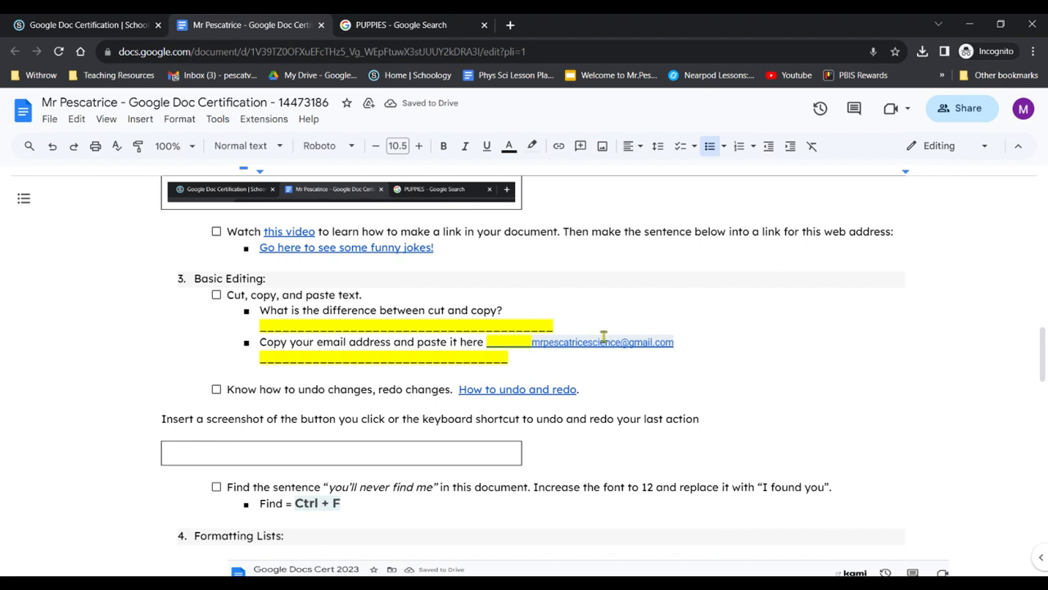
click(282, 392)
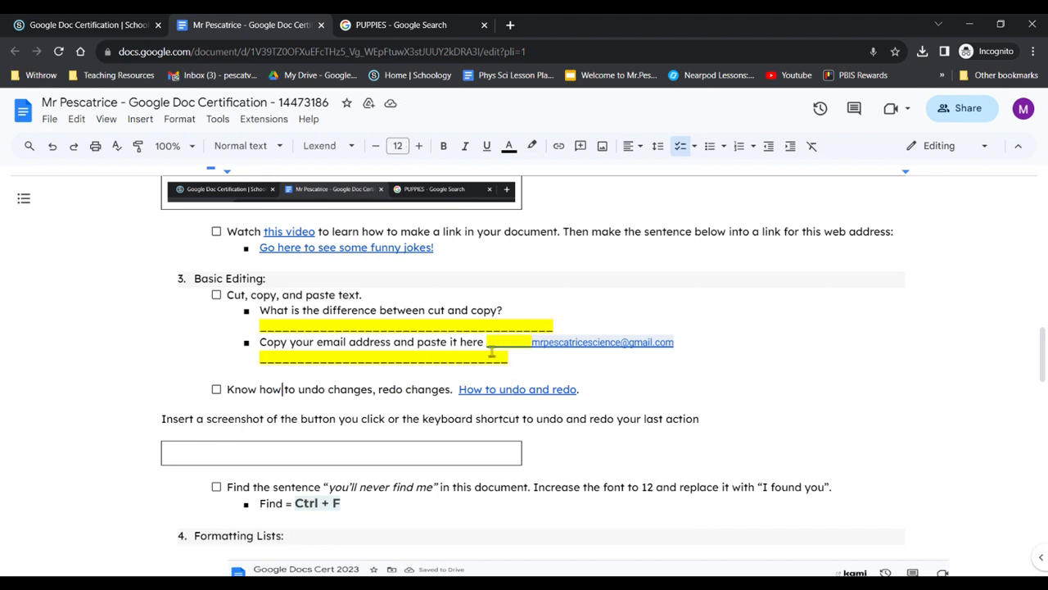
drag(585, 397, 459, 398)
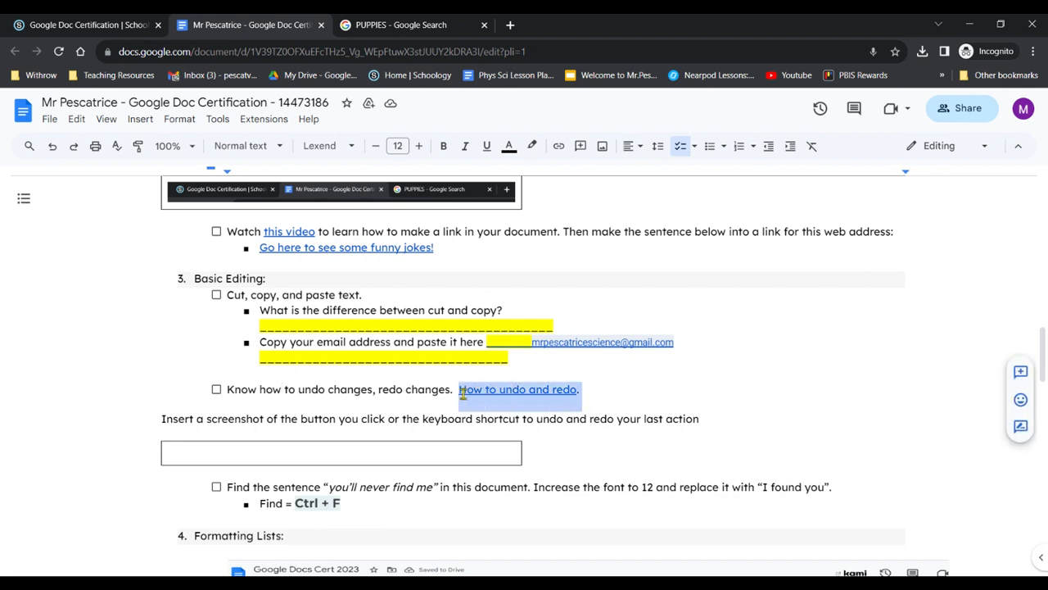
click(663, 382)
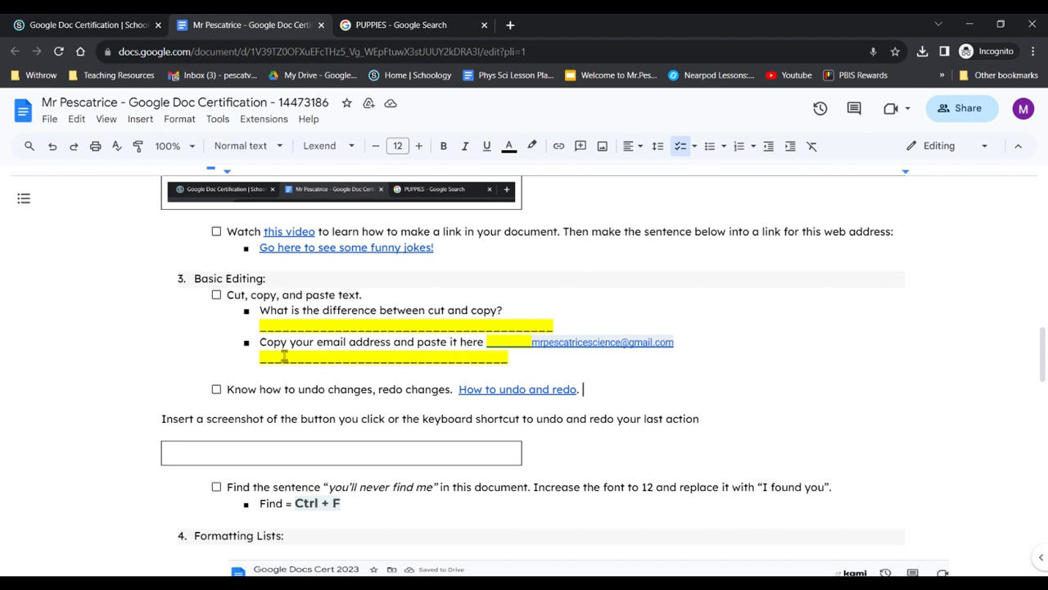
Replace the "Know how to undo changes, redo changes" line with the sample text "Dgnzdfnae Mzsxf"
click(258, 390)
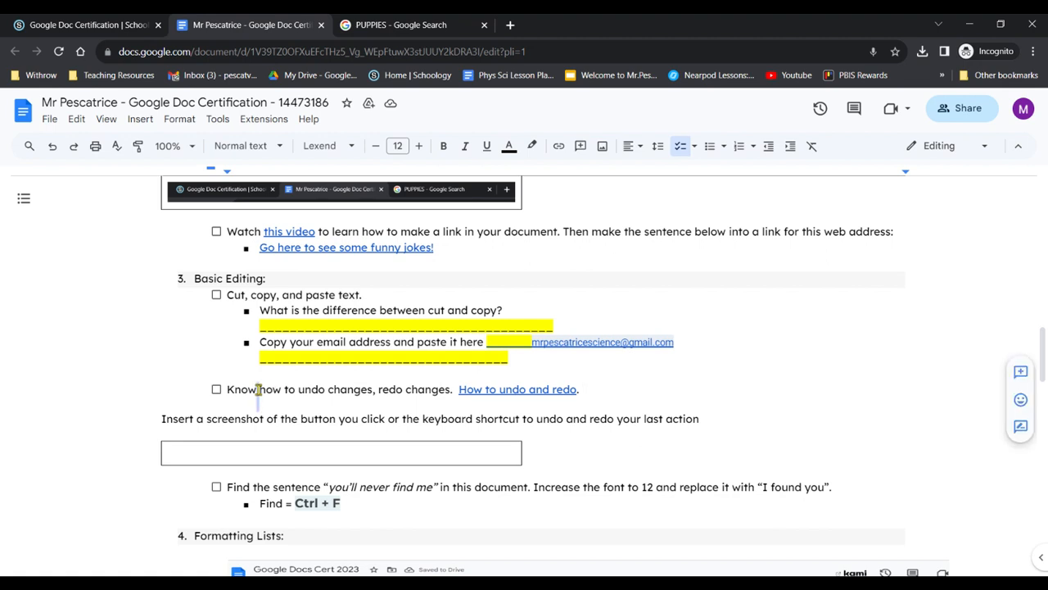
triple_click(258, 390)
text(dgnzdfnae Mzsxf)
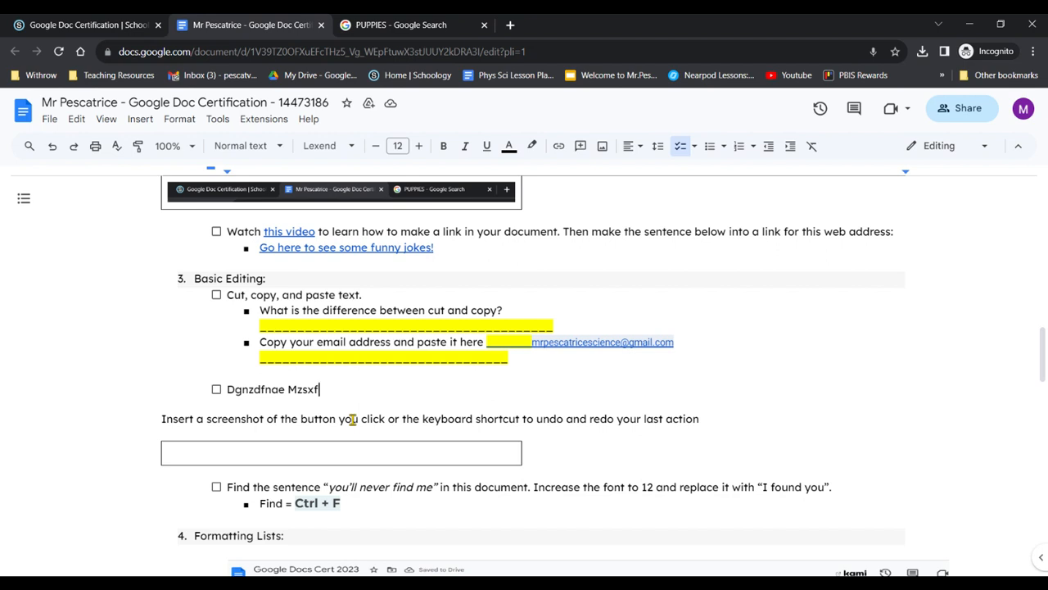
Undo the replacement of the checklist line, redo part of it, and undo it again
key(ctrl+z)
key(ctrl+z)
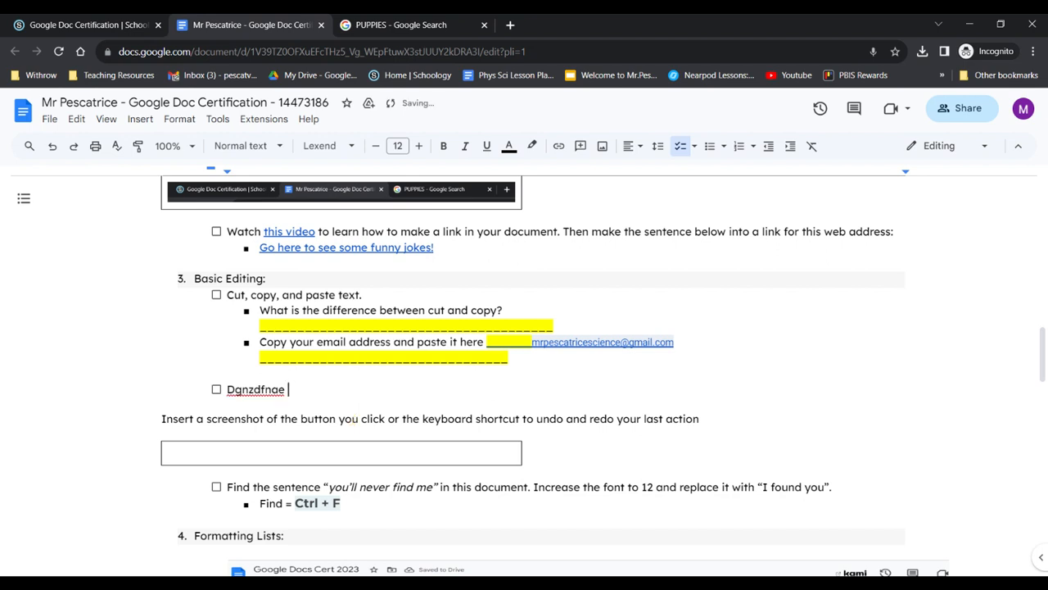
key(ctrl+z)
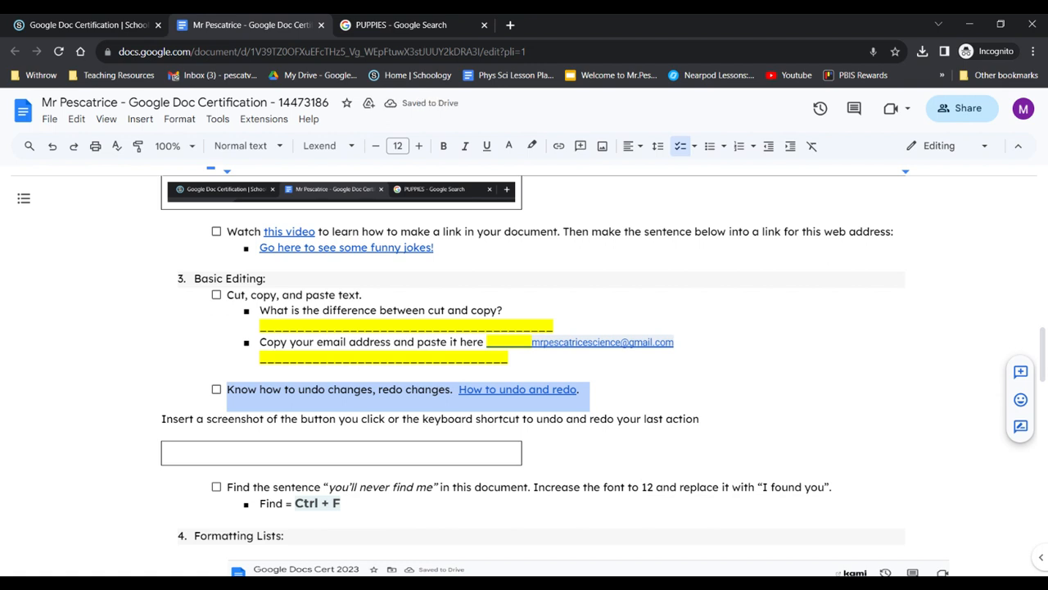
key(ctrl+y)
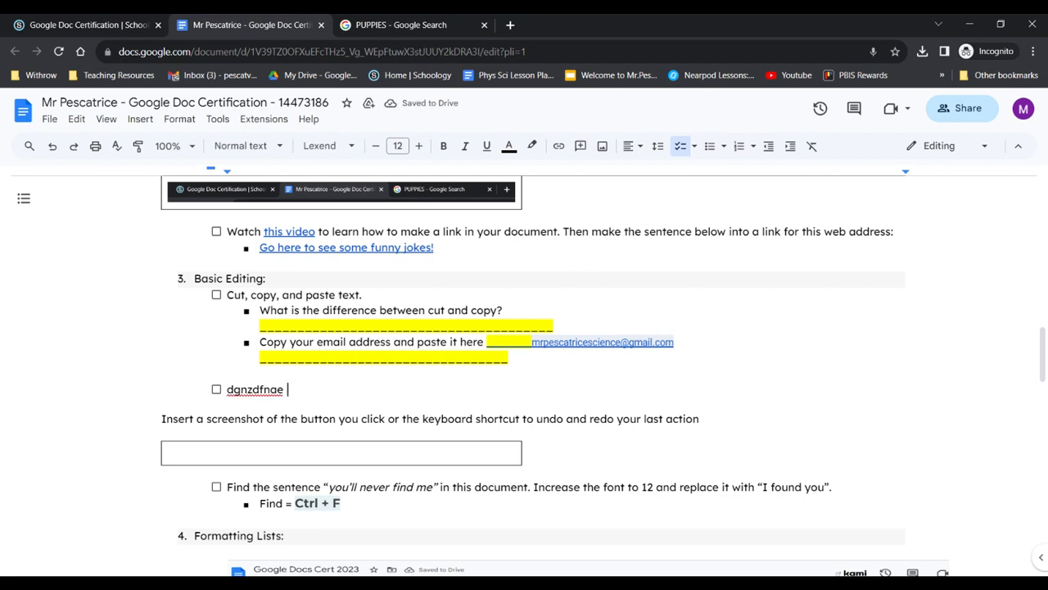
key(ctrl+z)
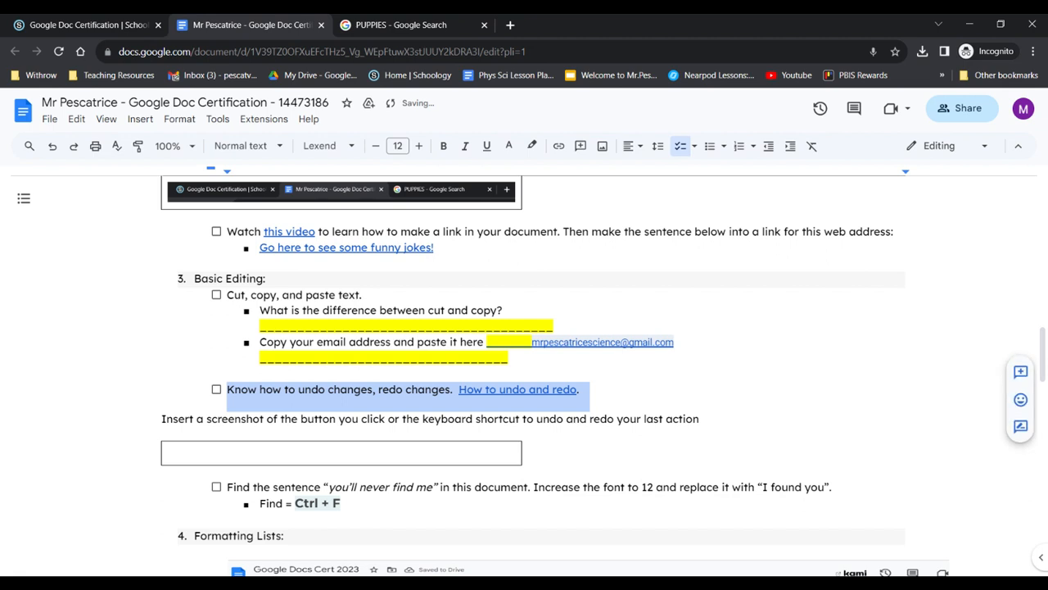
click(663, 423)
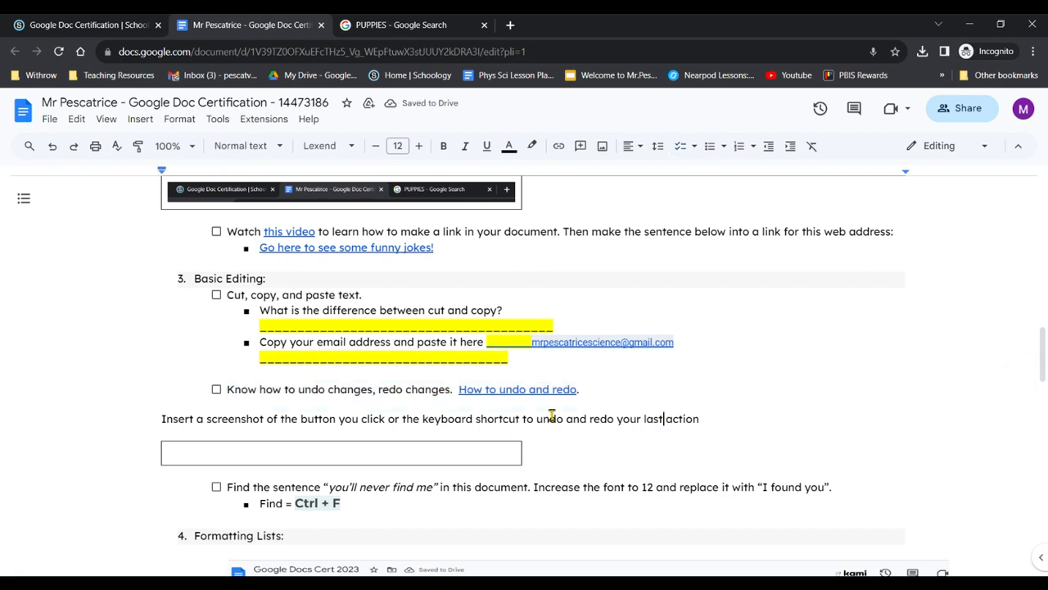
Check off the undo and redo checklist item and enter "Control z and y" in the box below the screenshot instruction
click(216, 389)
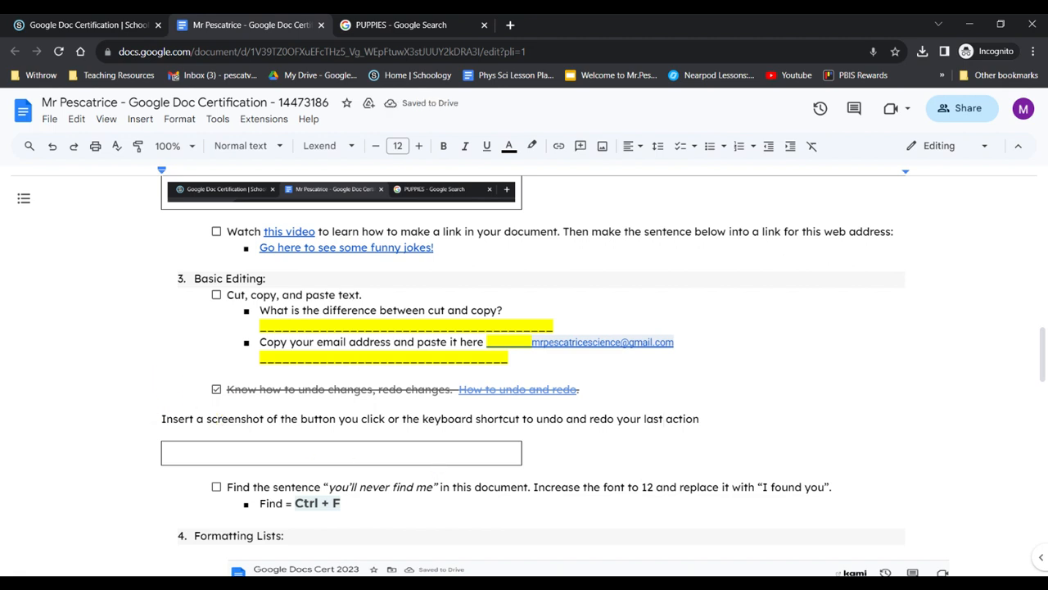
click(371, 464)
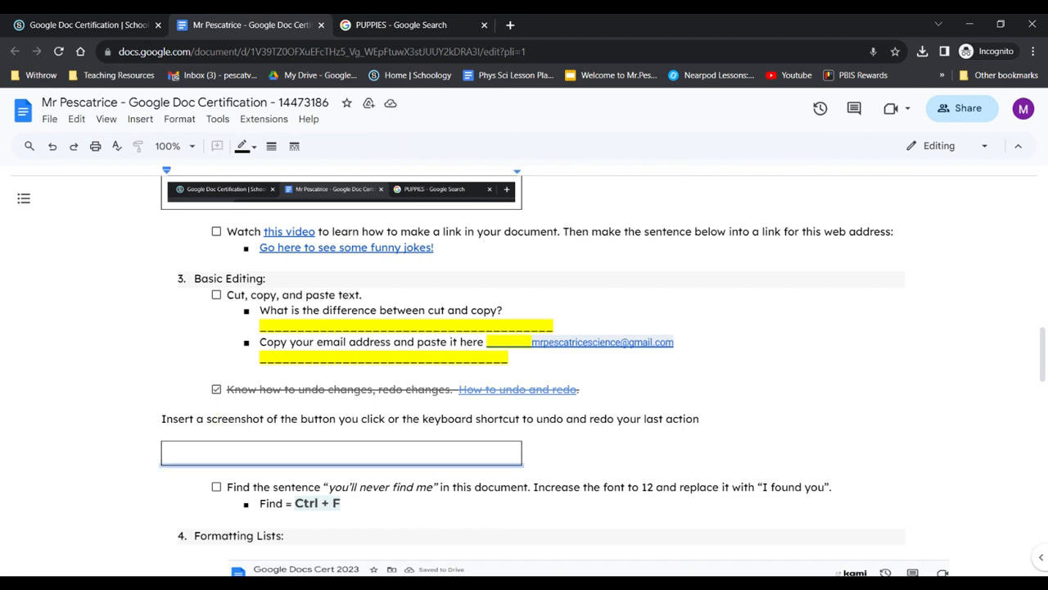
click(215, 454)
text(c)
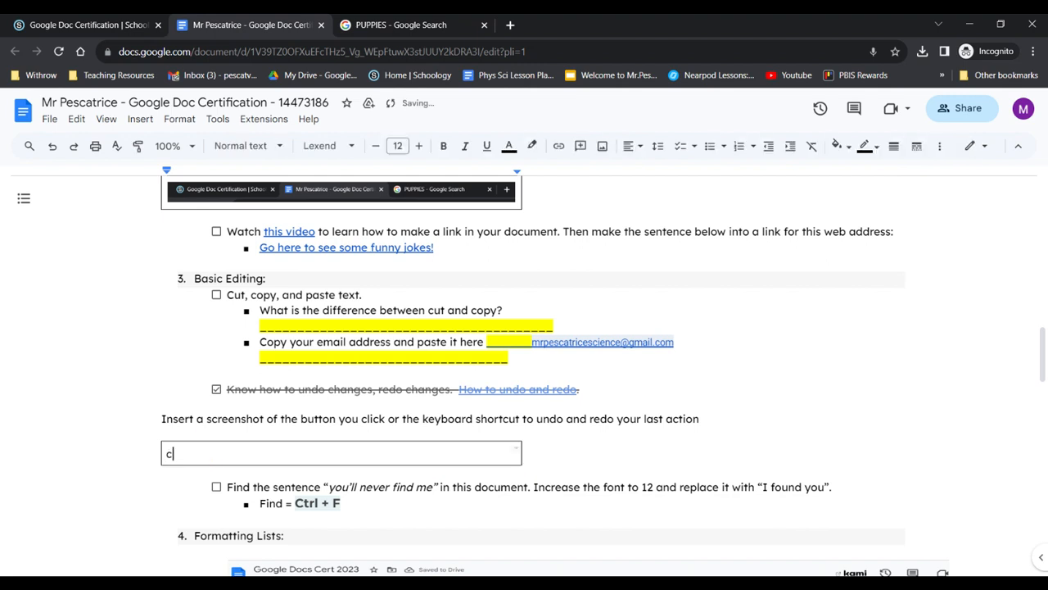
text(ontrol z and y)
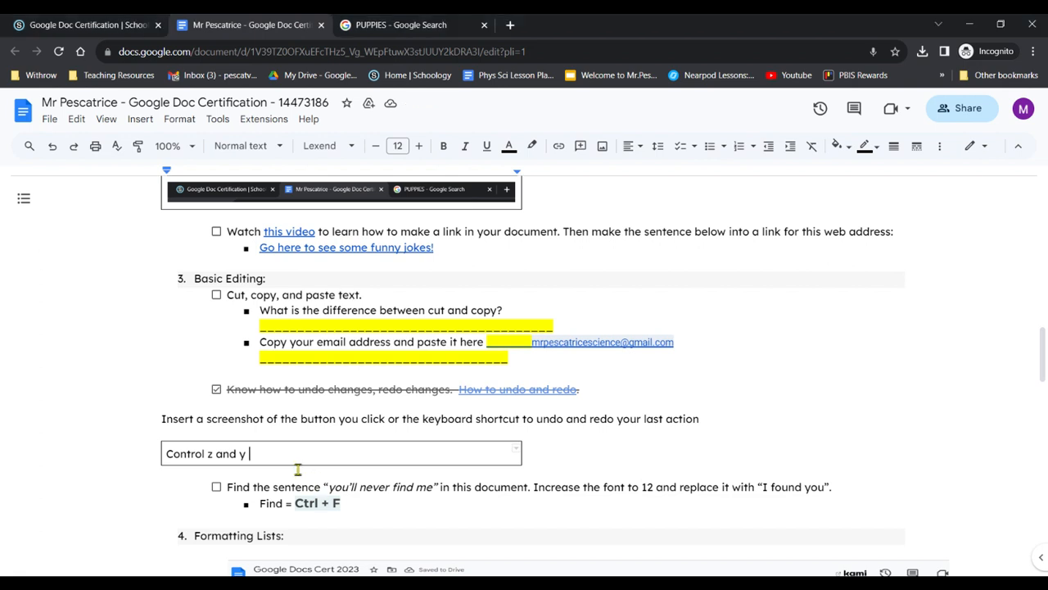
Paste a screenshot of the undo and redo buttons after "Control z and y" in the same box
key(ctrl+v)
click(99, 443)
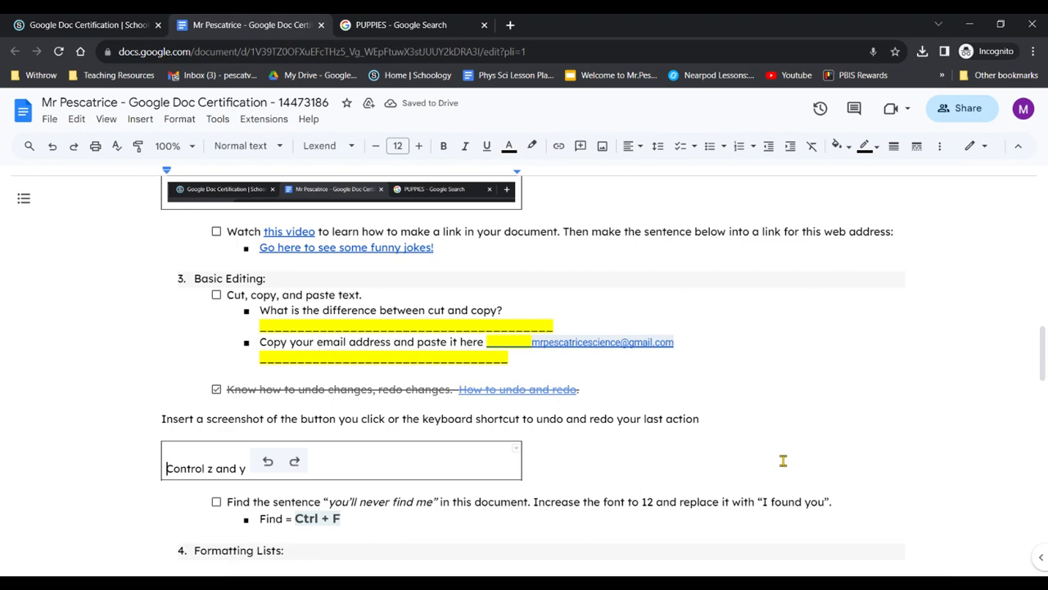
scroll(718, 521, down, 2)
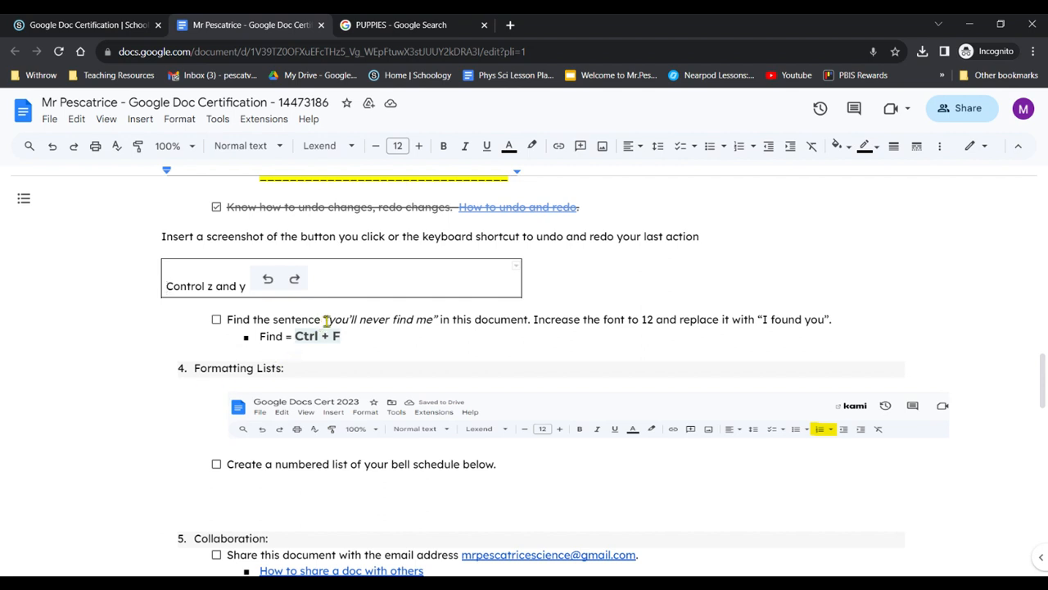
Search the document for "you'll never find me", copied from the checklist instruction, and go to the hidden occurrence near the document's end
drag(329, 321, 434, 325)
key(ctrl+c)
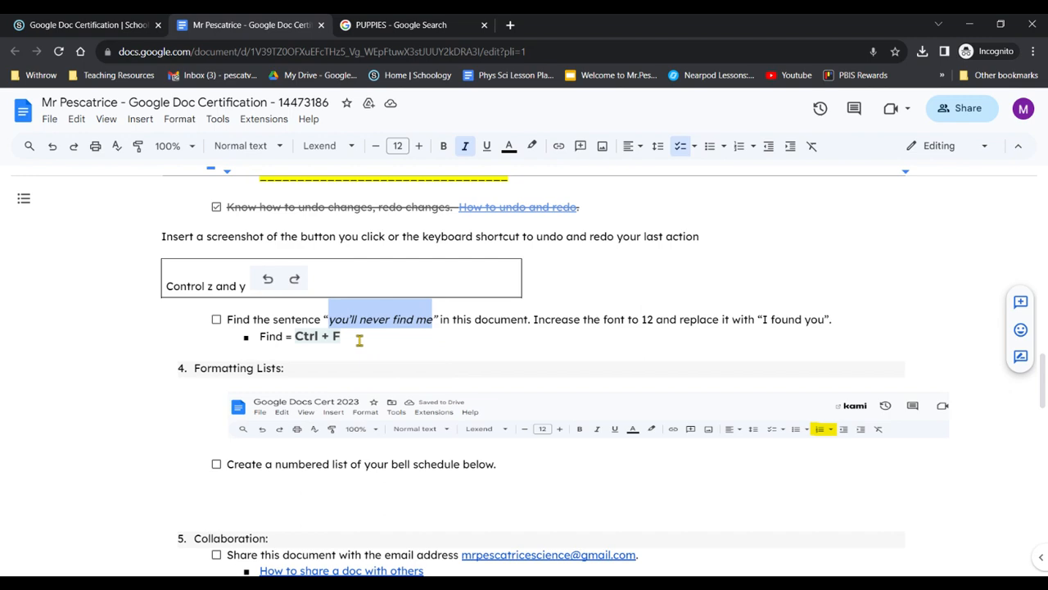
key(ctrl+f)
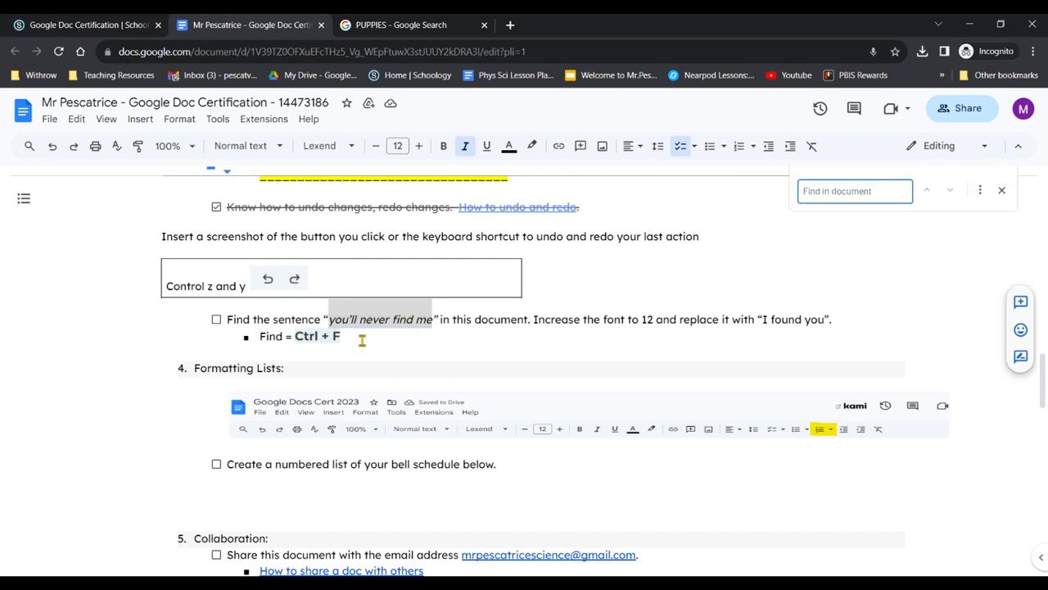
key(ctrl+v)
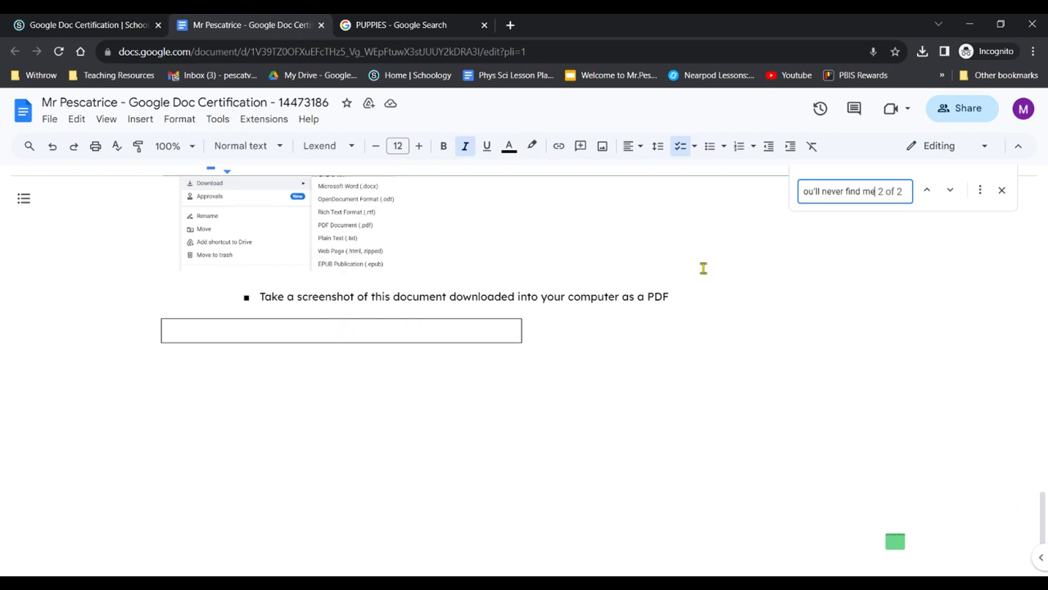
click(928, 194)
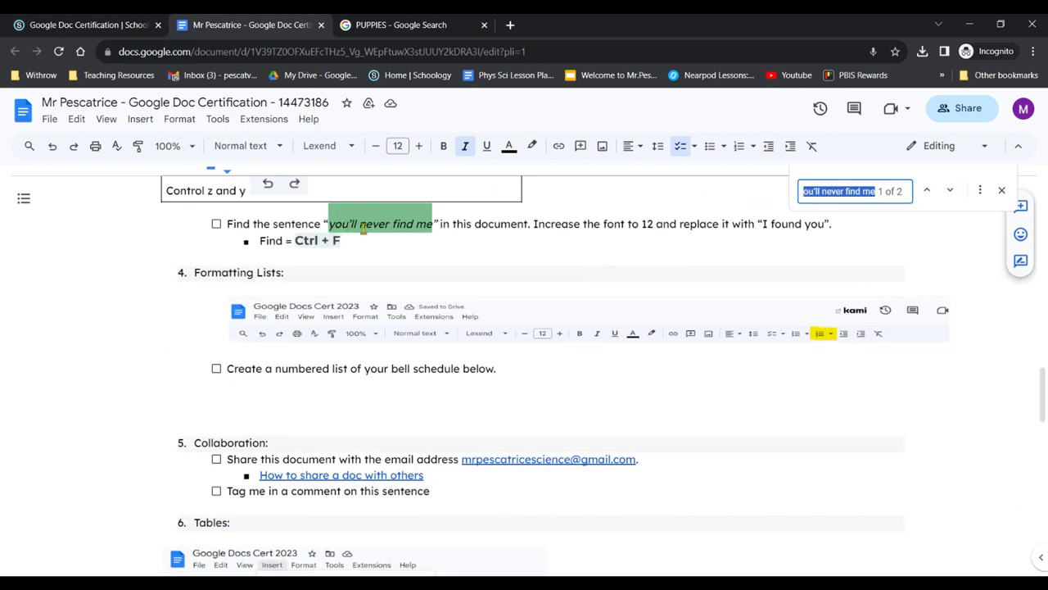
click(951, 193)
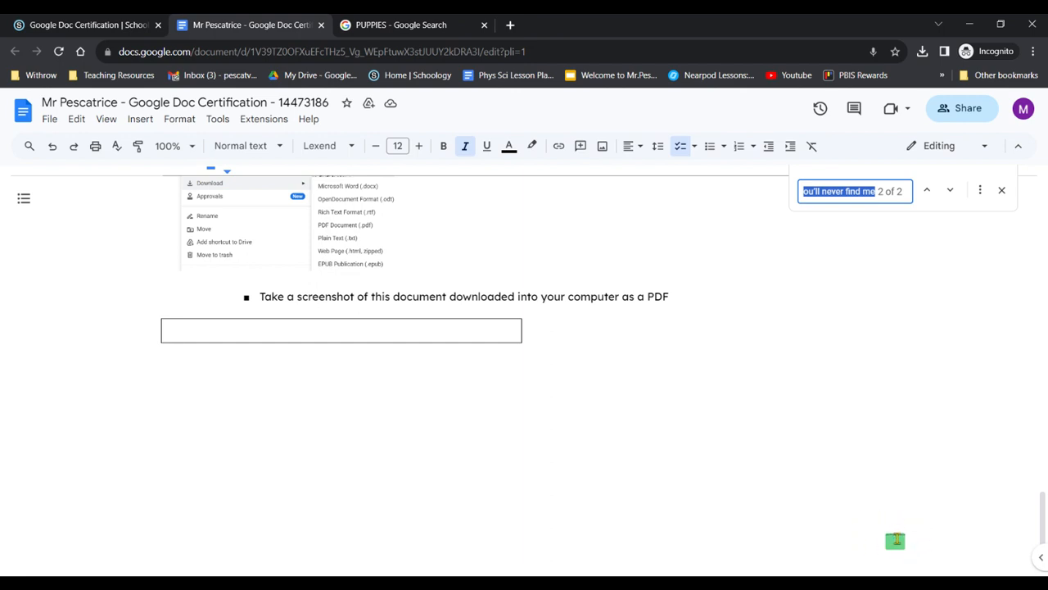
Set the hidden "you'll never find me" sentence to font size 12 and replace it with "I found you"
click(924, 543)
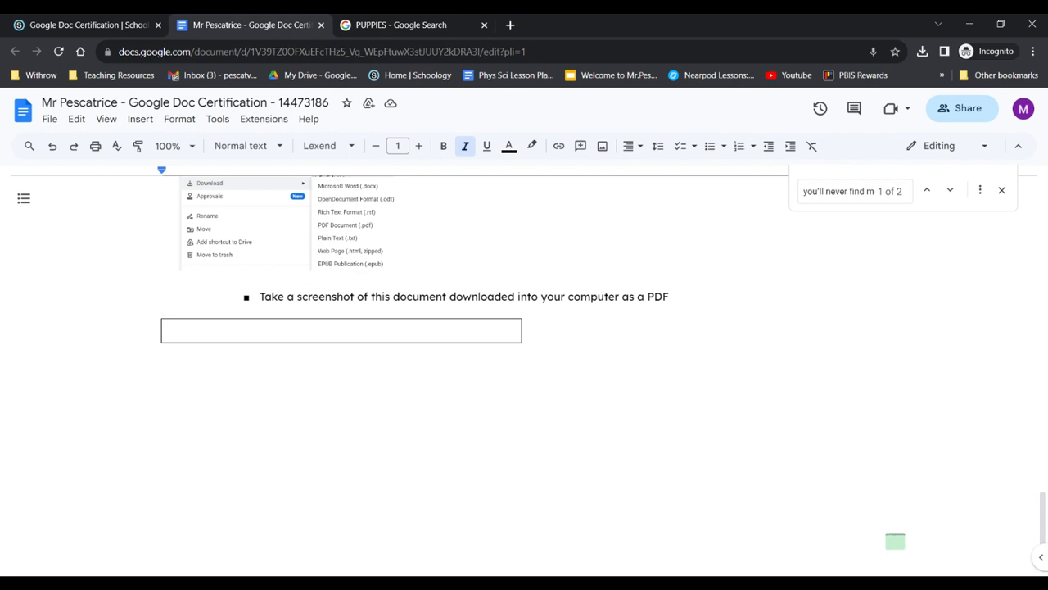
drag(889, 538, 907, 537)
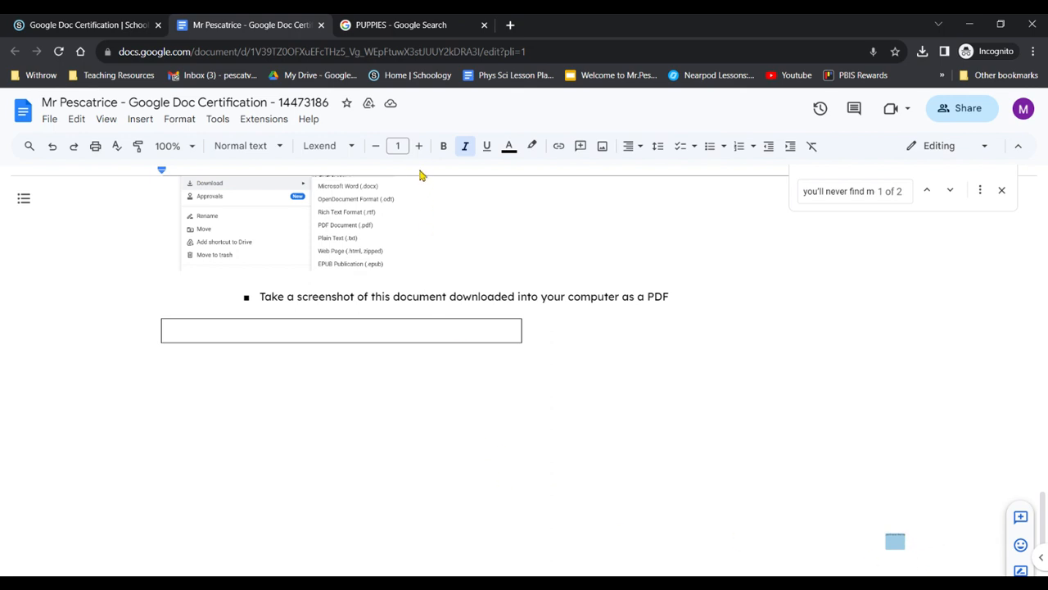
click(398, 146)
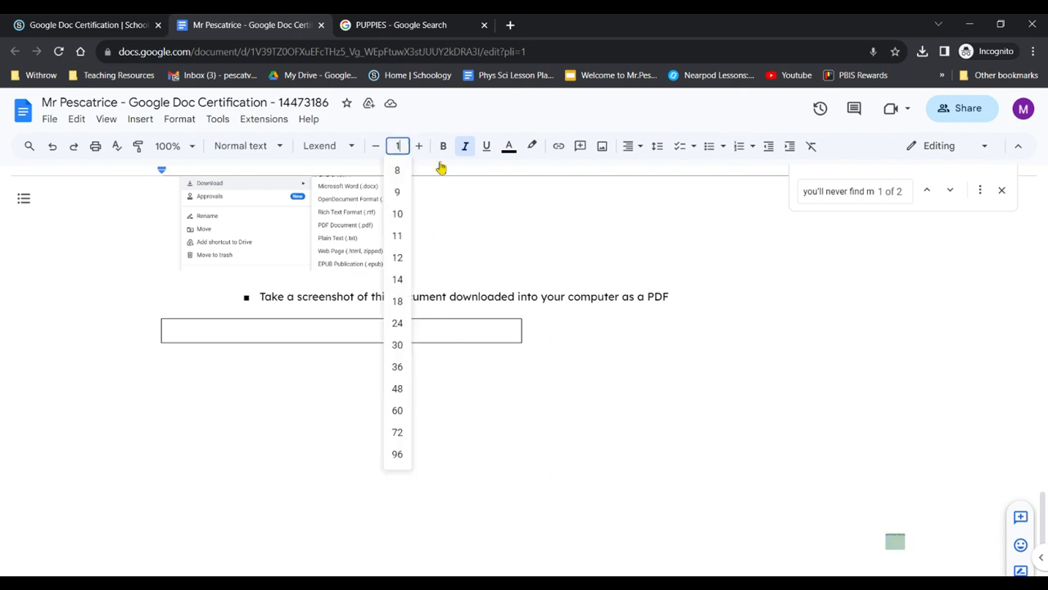
click(397, 259)
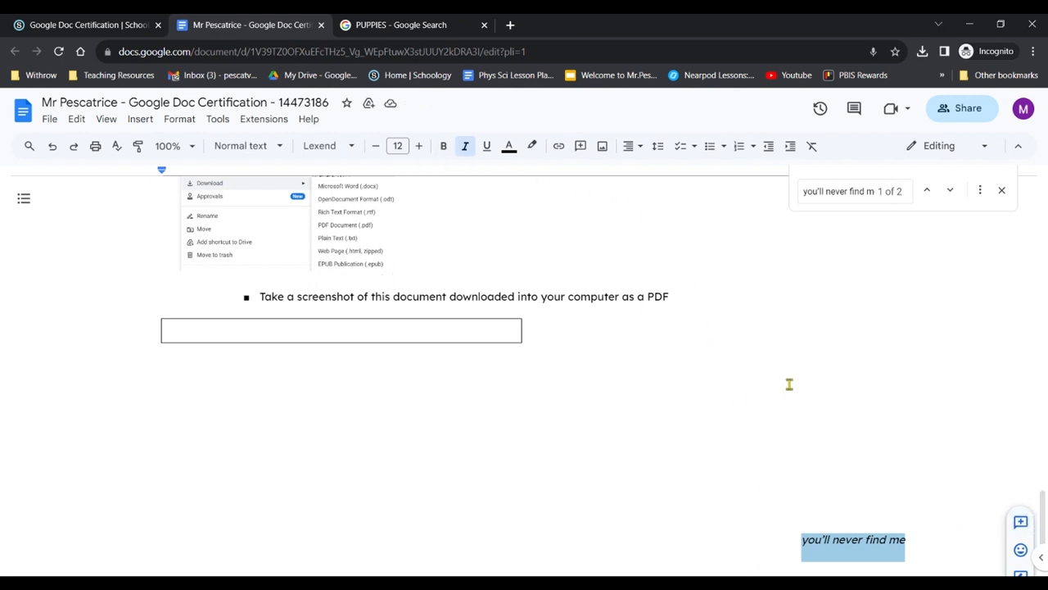
key(BackSpace)
text(I found)
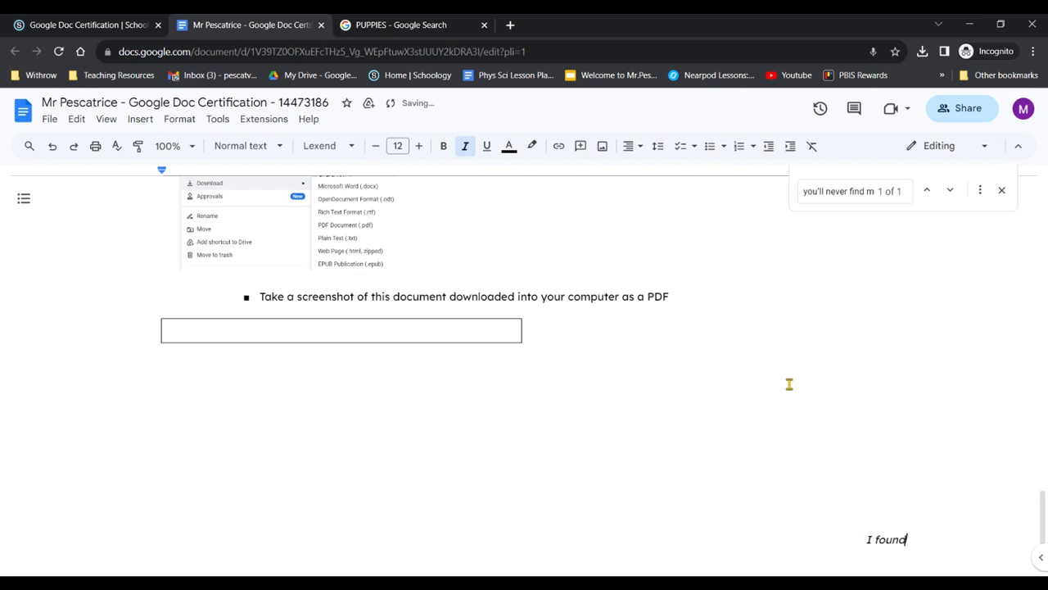
text( you)
drag(770, 464, 756, 475)
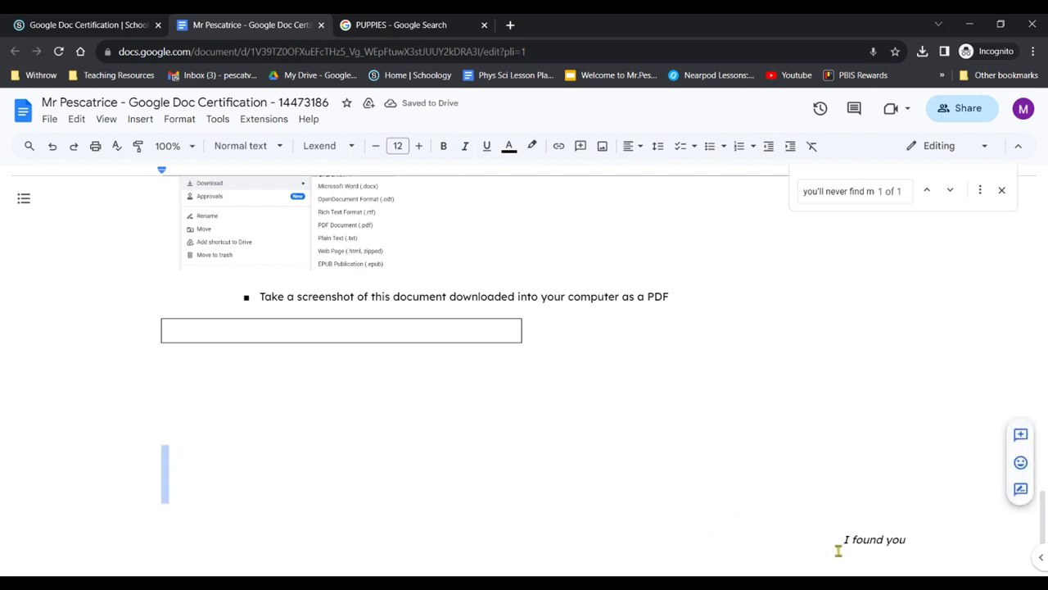
drag(844, 541, 891, 550)
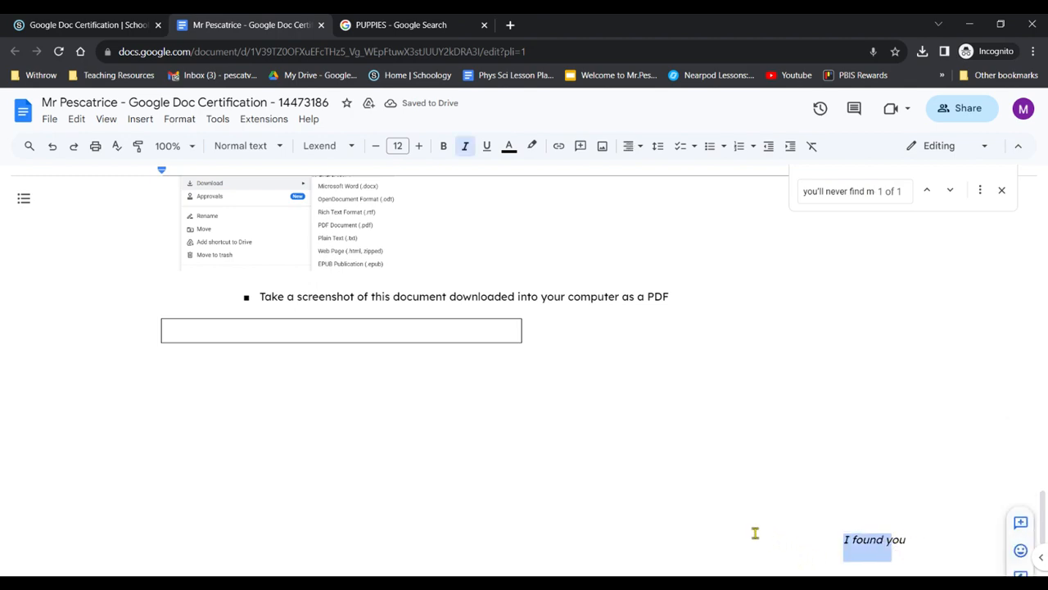
scroll(753, 532, up, 1)
scroll(754, 531, up, 10)
scroll(753, 532, up, 5)
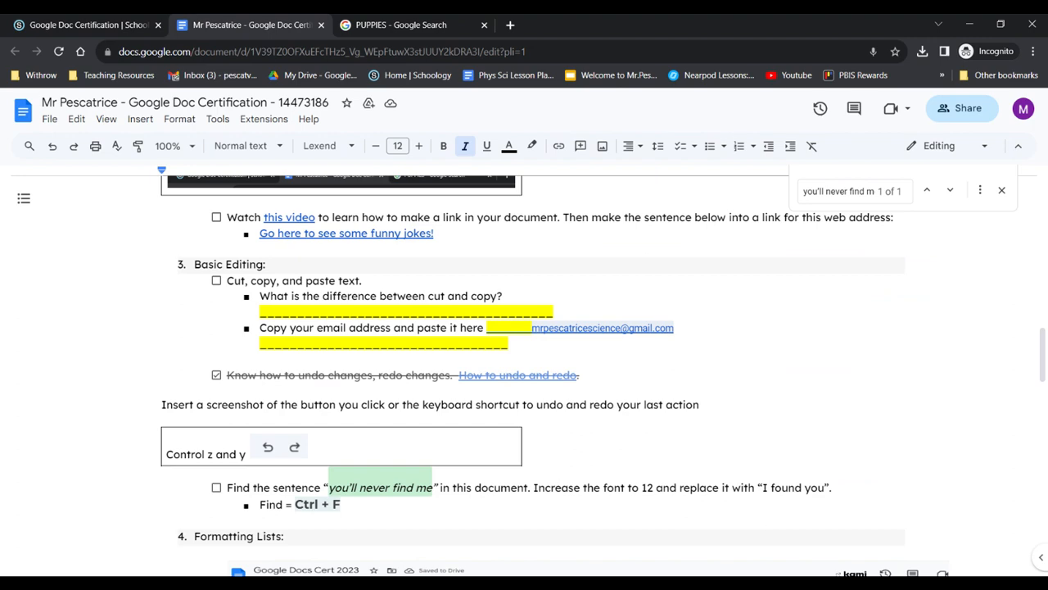
scroll(753, 531, down, 20)
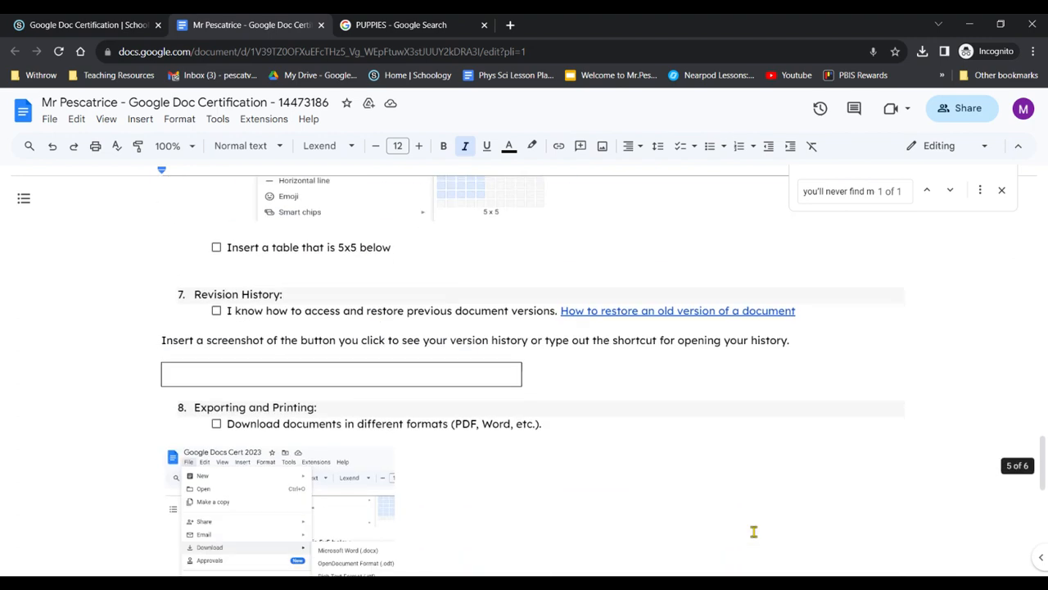
click(897, 398)
drag(850, 351, 909, 353)
Start a numbered list in the 1, a, i style beneath the bell schedule checklist item
scroll(798, 454, up, 20)
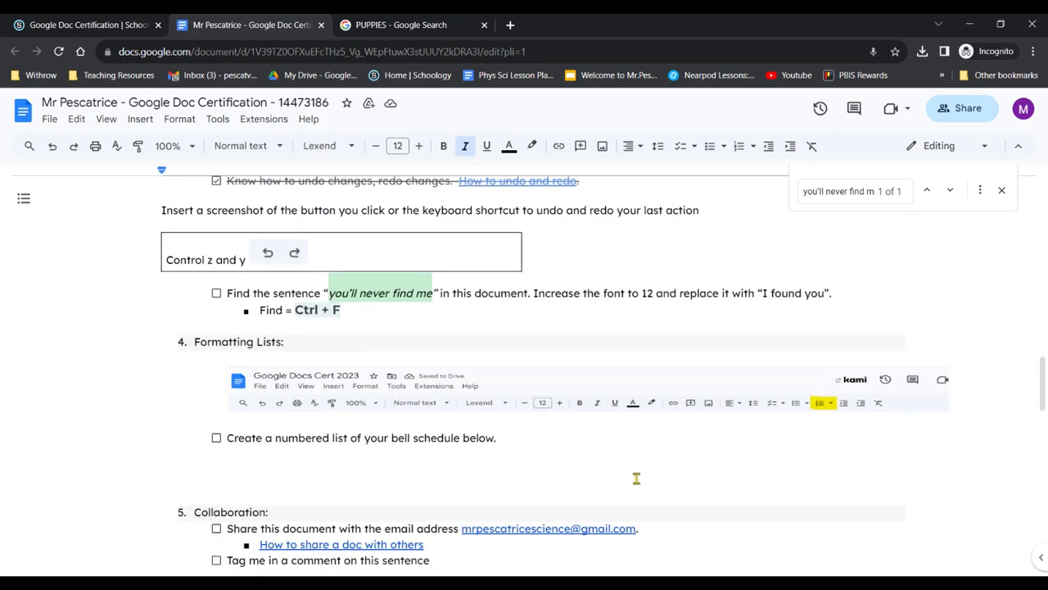
click(434, 453)
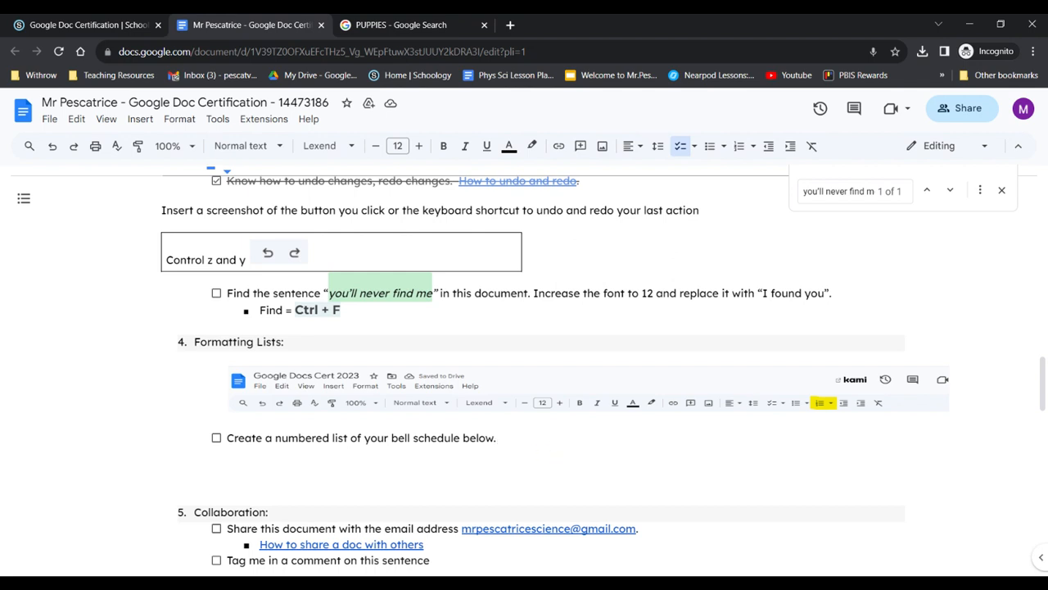
key(Return)
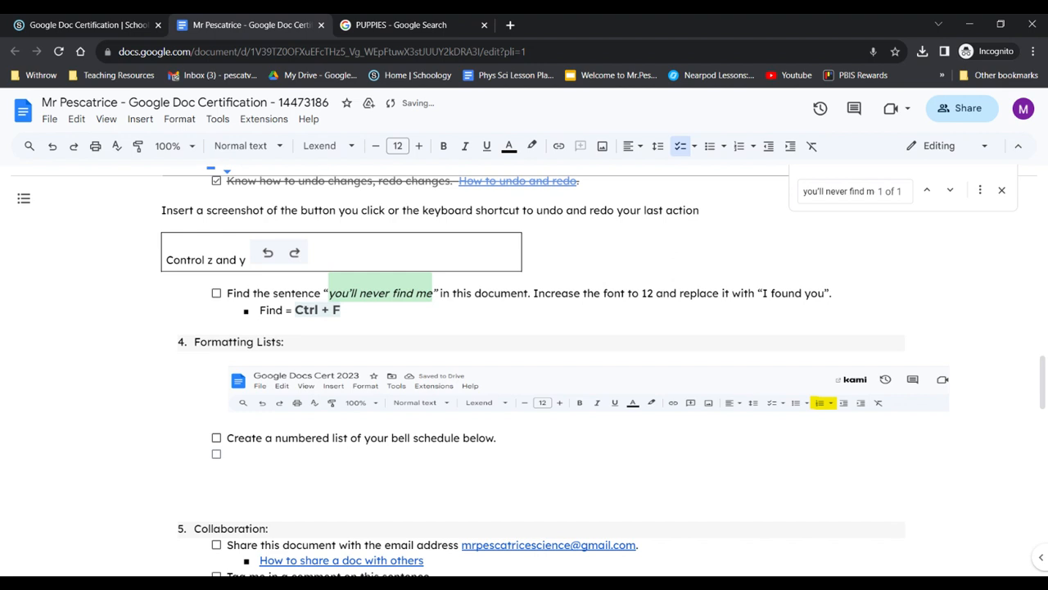
key(Return)
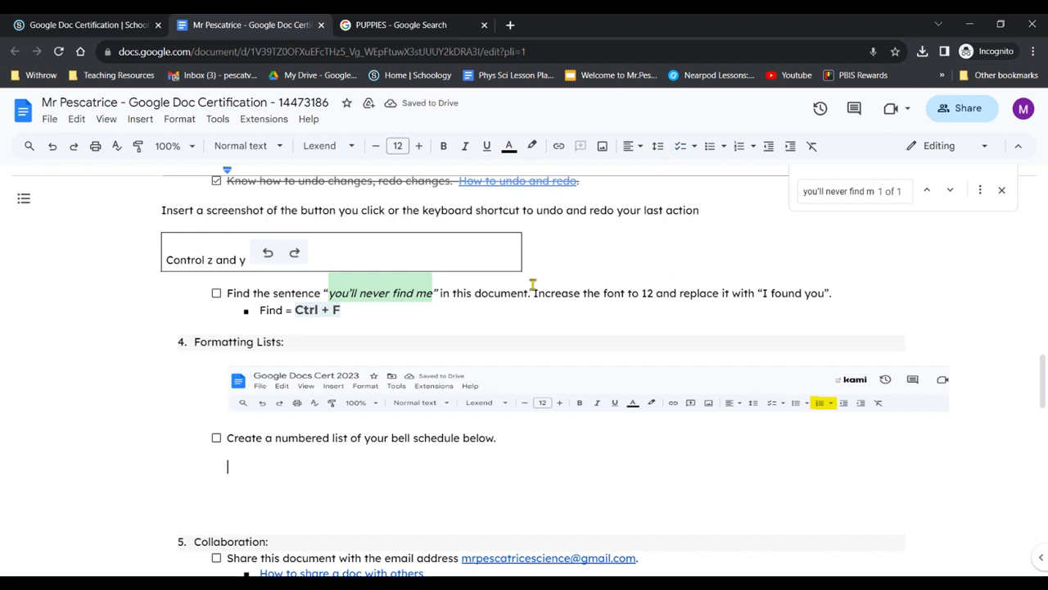
click(753, 147)
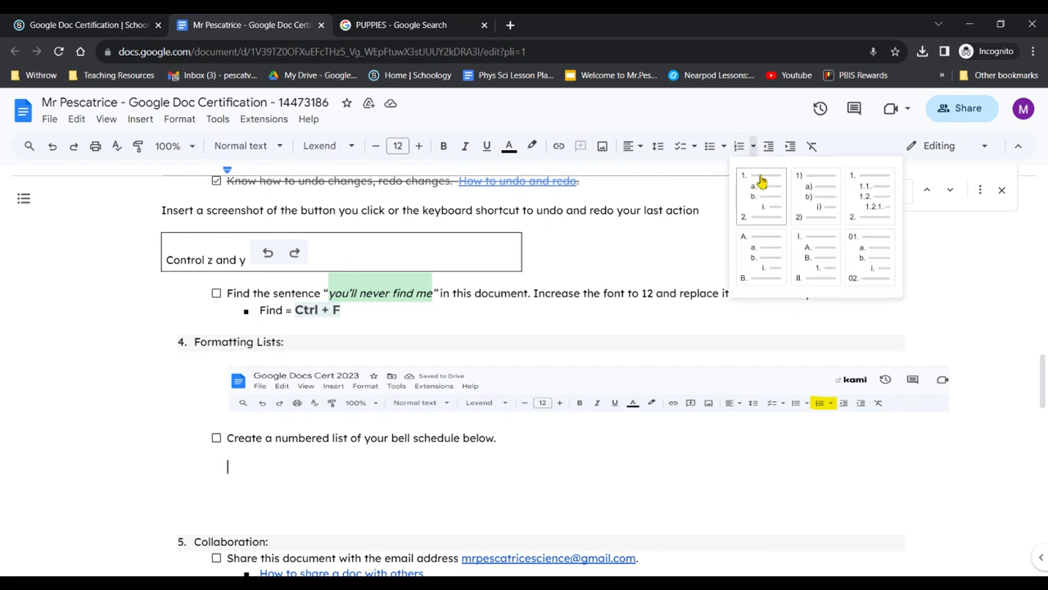
click(761, 181)
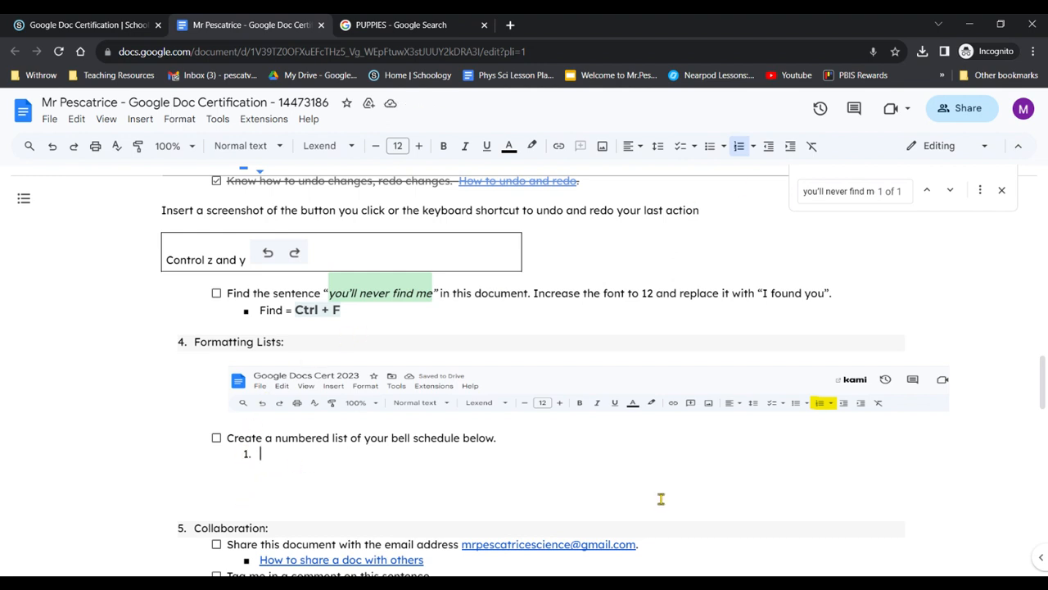
Fill the numbered bell schedule with Science, History, English, Gym, Lunch, French, Business and Art
text(science)
key(Return)
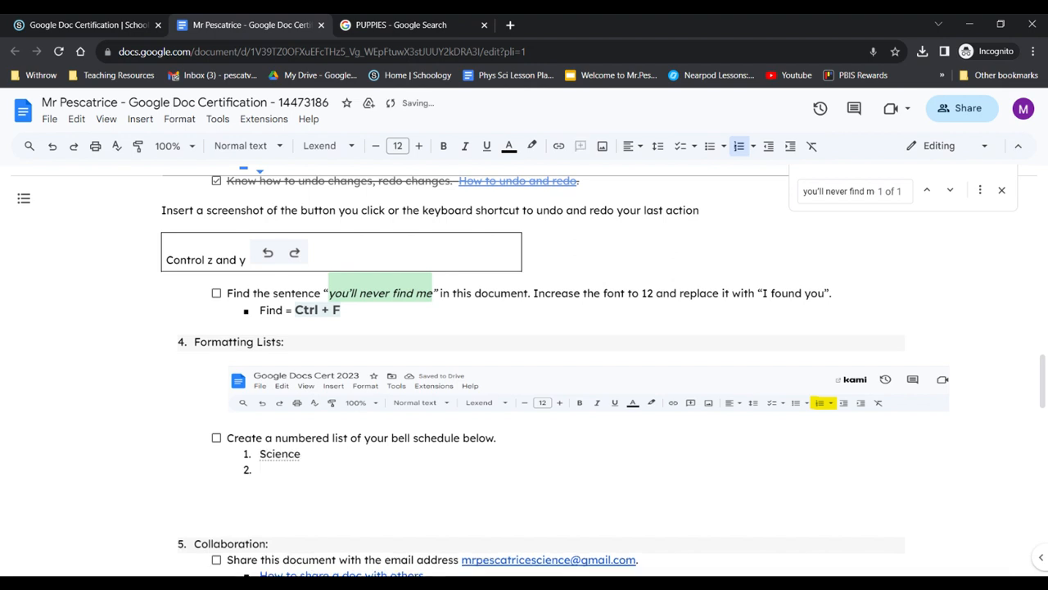
text(History)
key(Return)
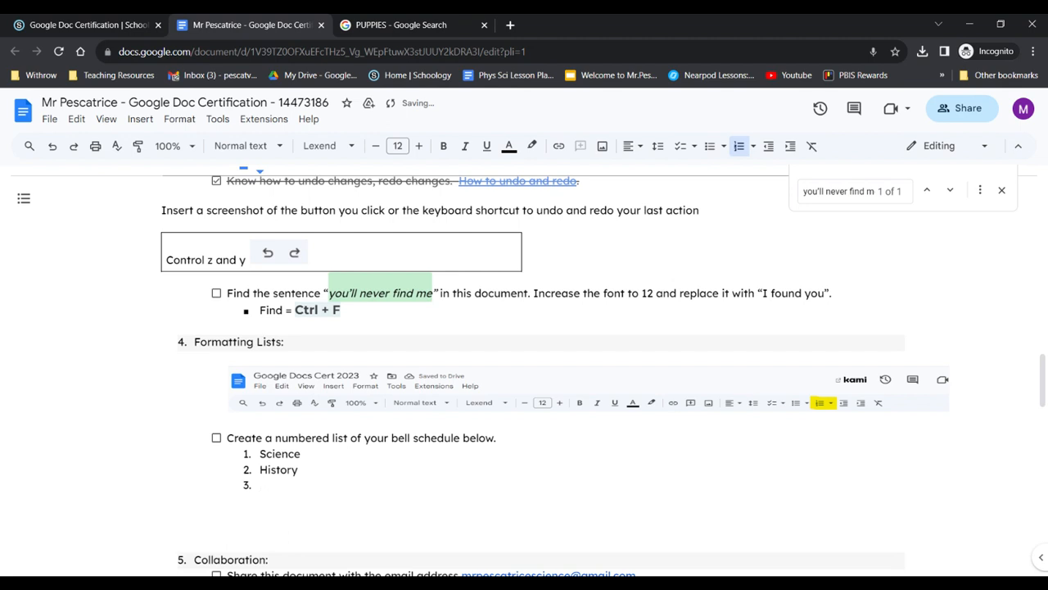
text(English)
key(Return)
text(Gym)
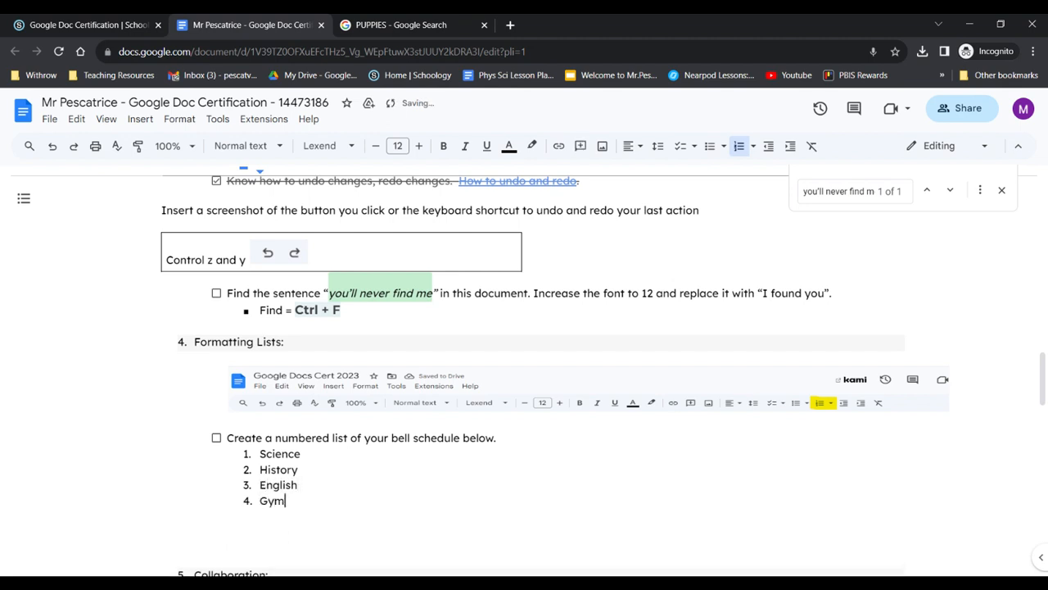
key(Return)
text(Lunch)
key(Return)
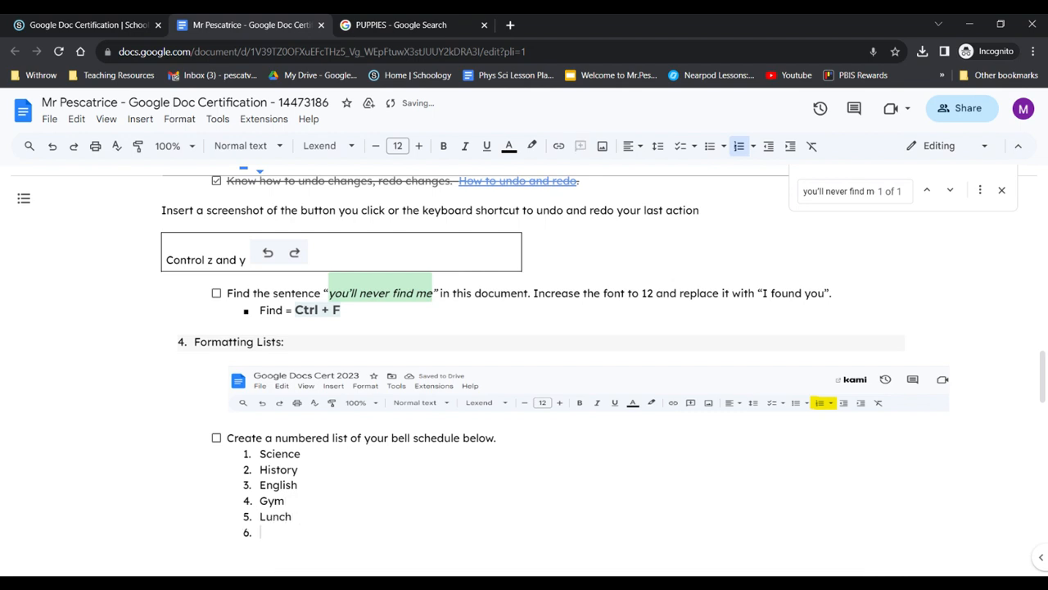
text(French)
key(Return)
text(Business)
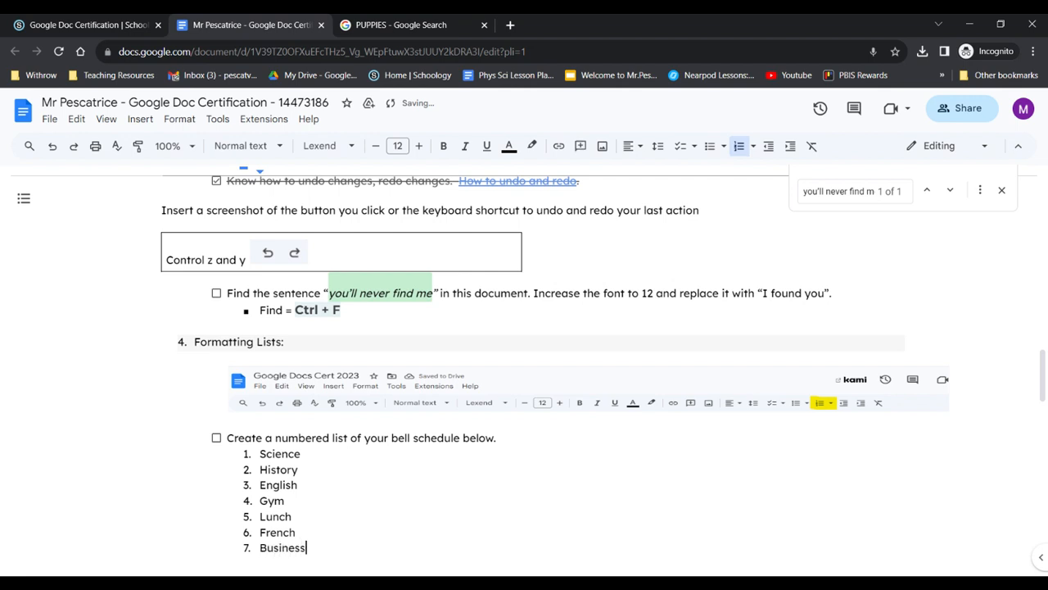
key(Return)
text(Art)
click(603, 489)
scroll(384, 496, down, 2)
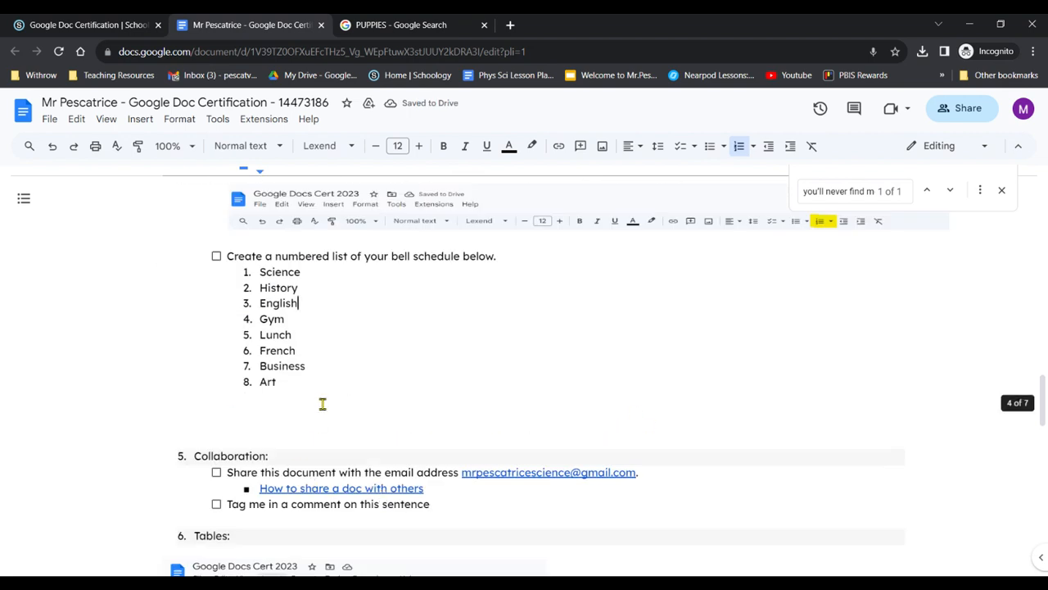
drag(322, 404, 264, 350)
click(253, 296)
double_click(344, 334)
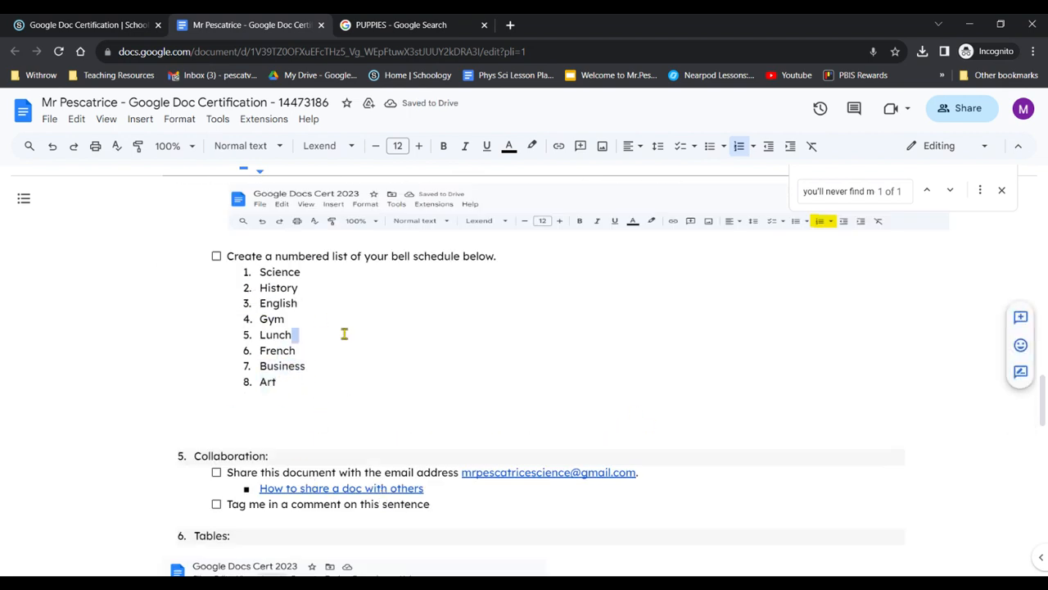
Delete one blank line between the bell schedule list and the Collaboration heading, and close the document search
click(274, 409)
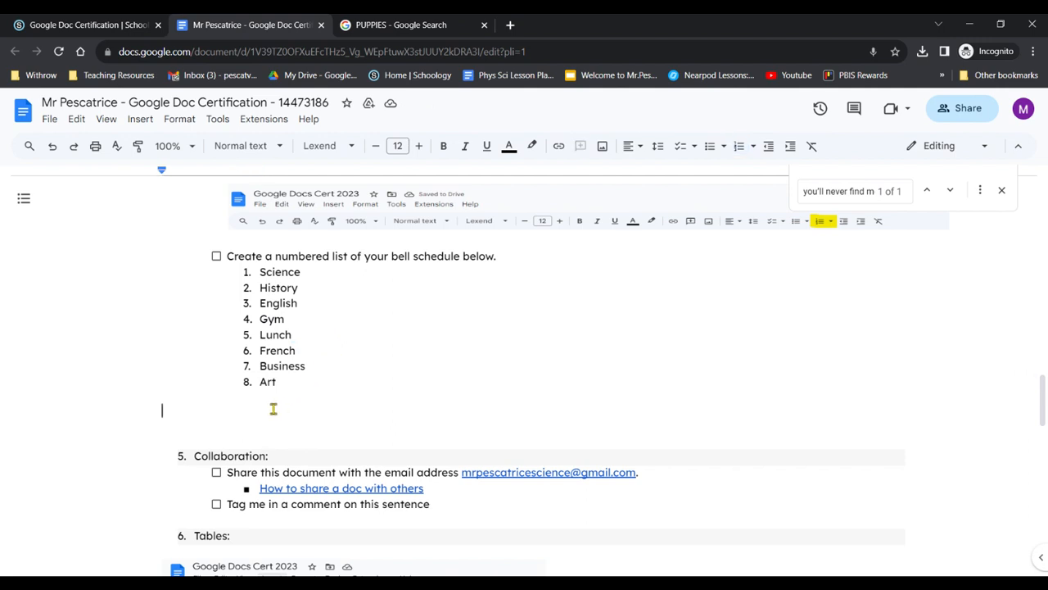
key(Delete)
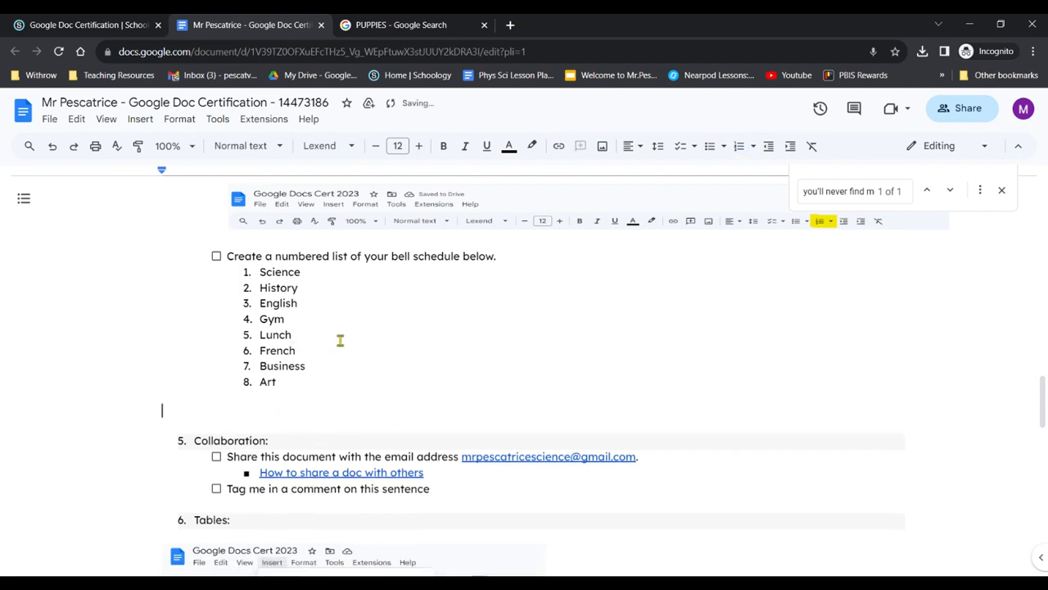
click(999, 190)
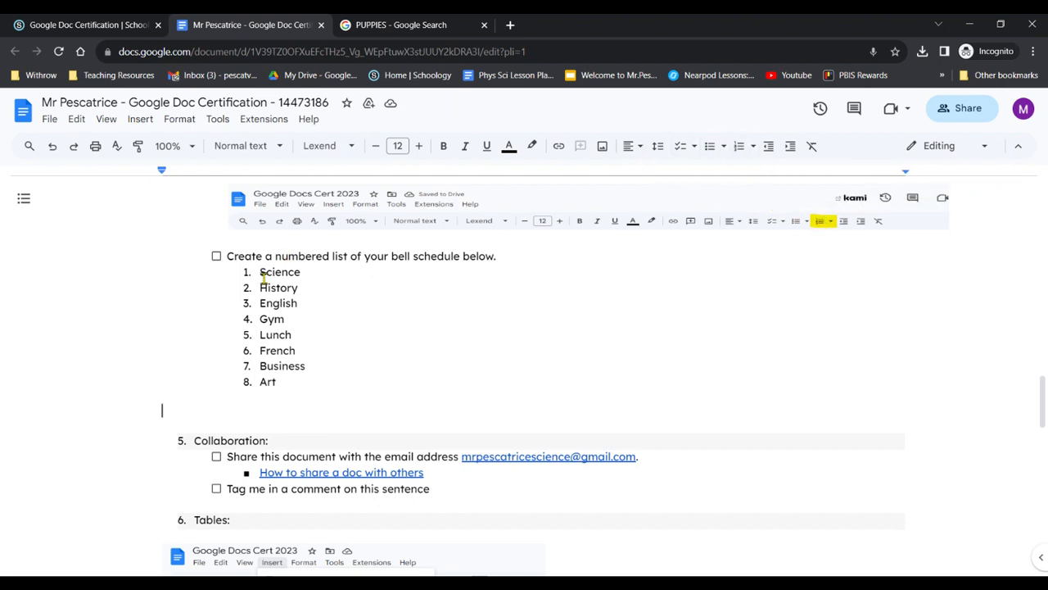
click(280, 381)
key(Return)
key(Return)
key(Return)
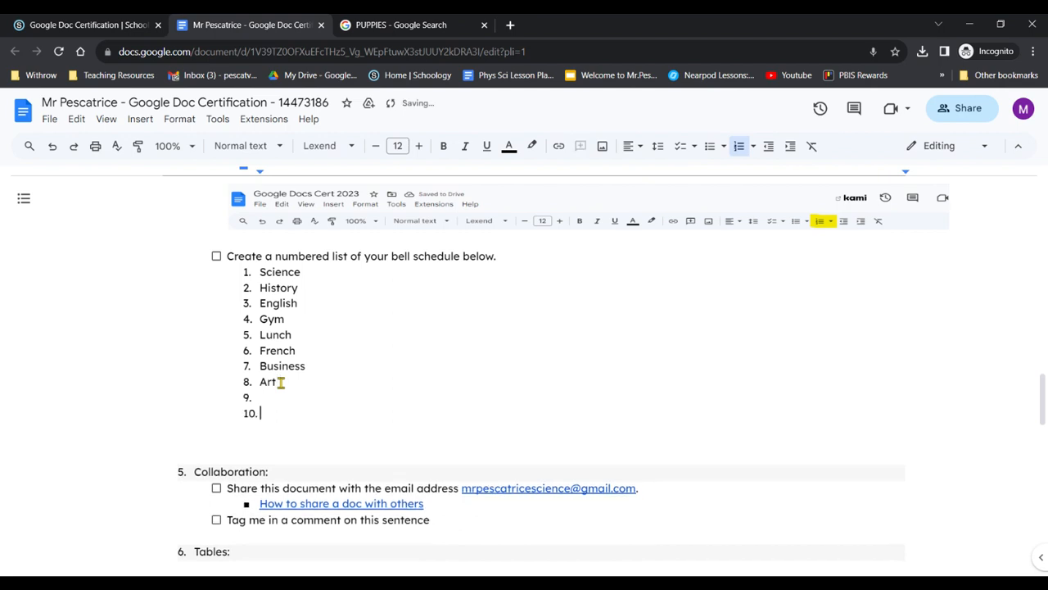
key(BackSpace)
key(BackSpace)
key(BackSpace)
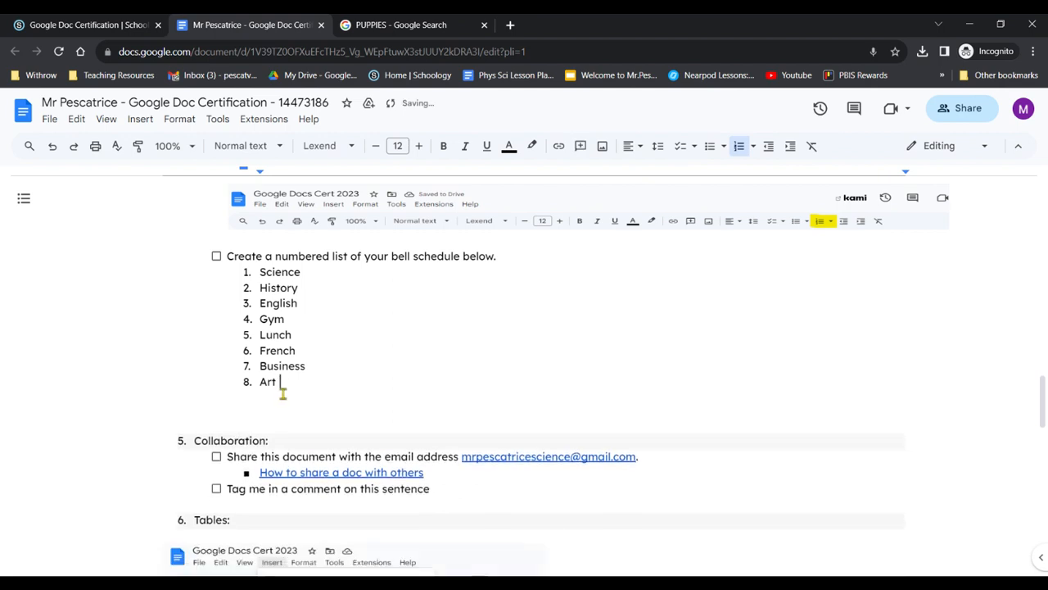
Go to the Collaboration section and show the link preview for "How to share a doc with others"
scroll(286, 395, down, 2)
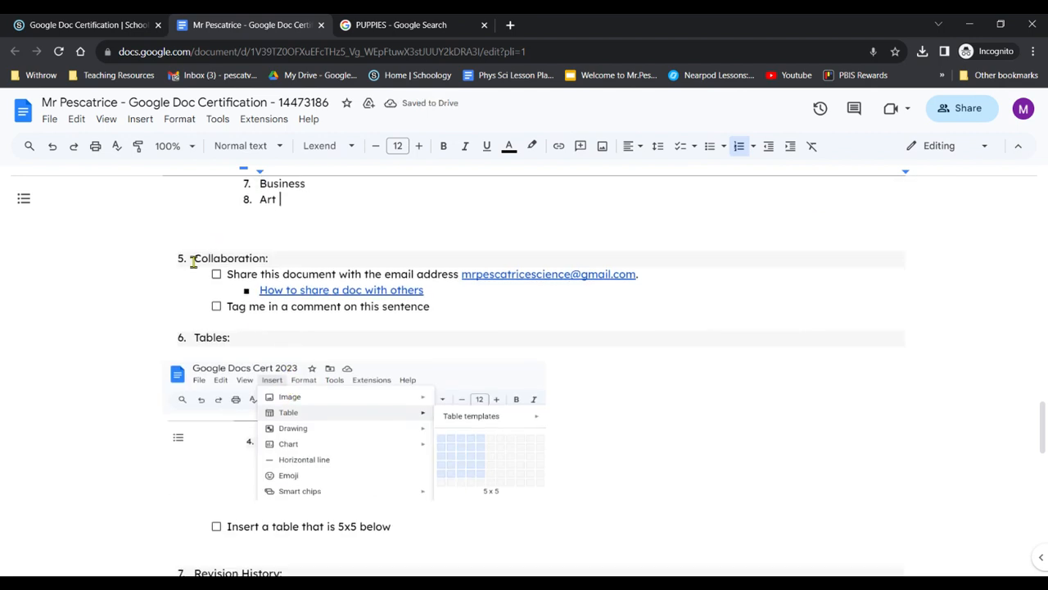
drag(193, 259, 283, 255)
click(279, 264)
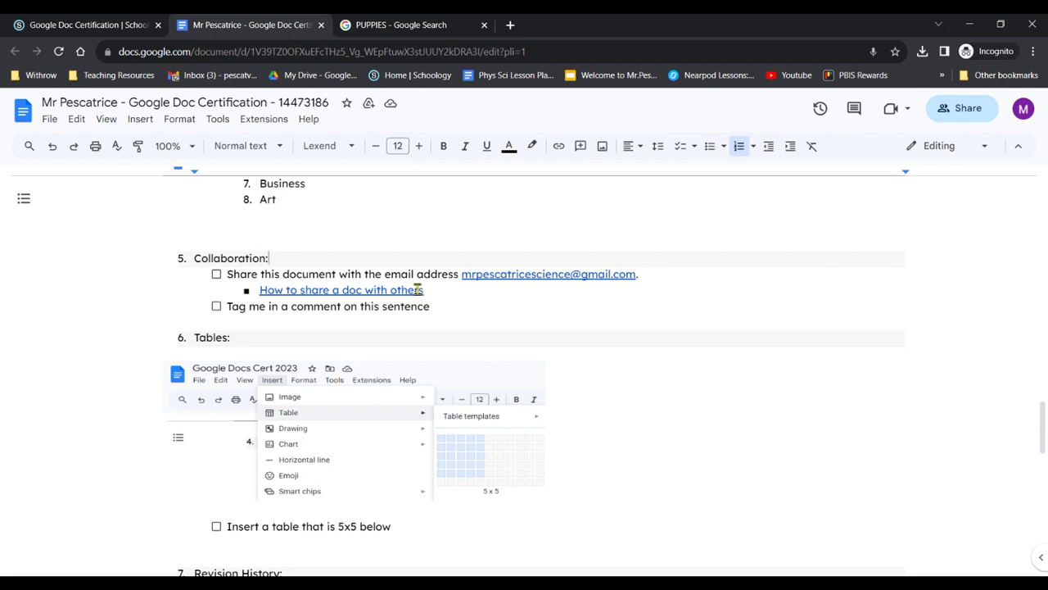
click(283, 292)
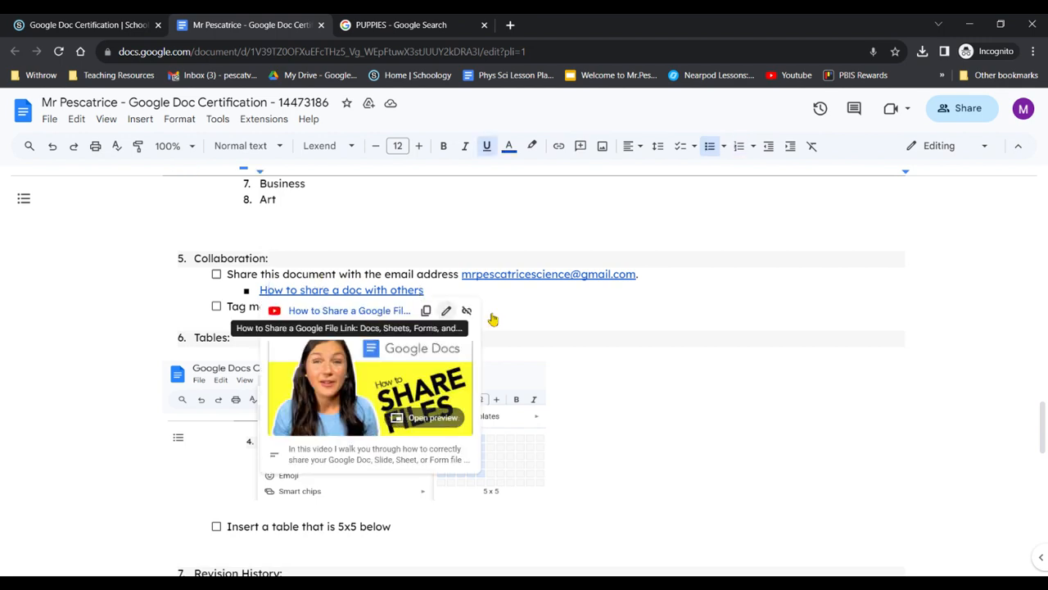
Check who has access to the document in its sharing settings, and return to the Collaboration section
click(564, 302)
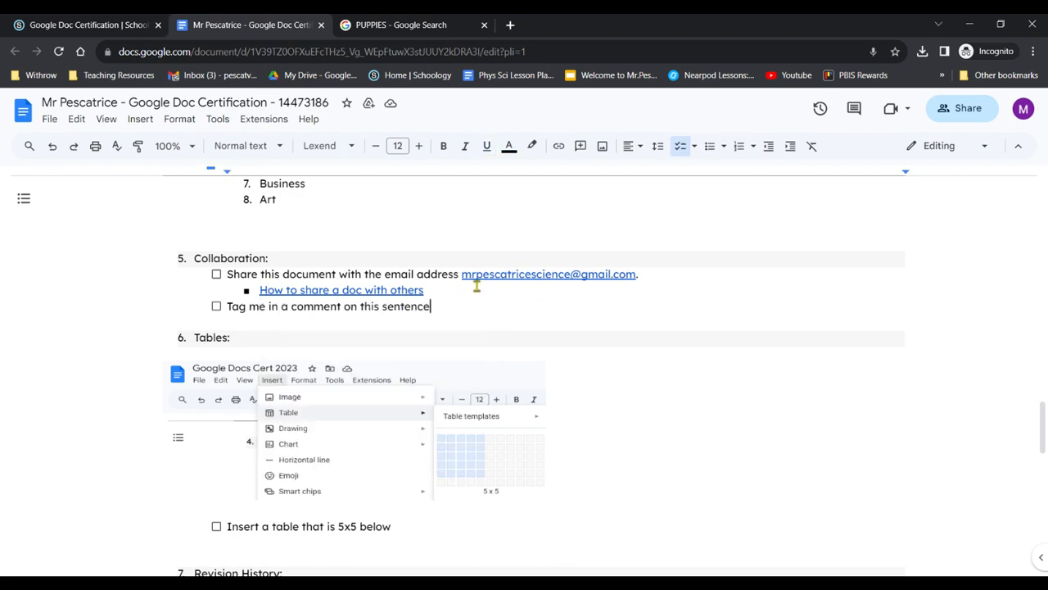
click(969, 111)
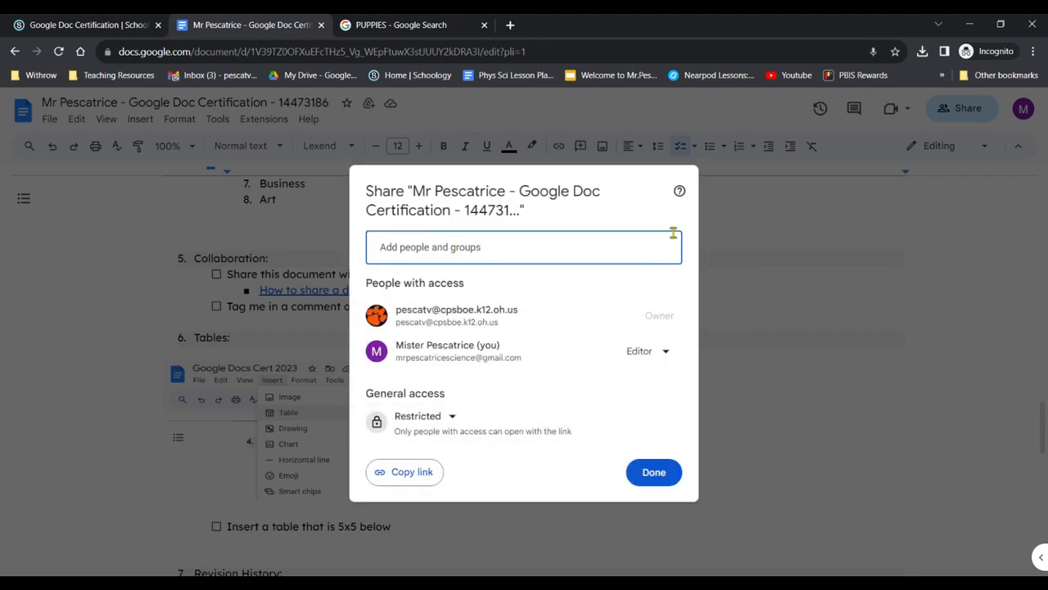
click(642, 477)
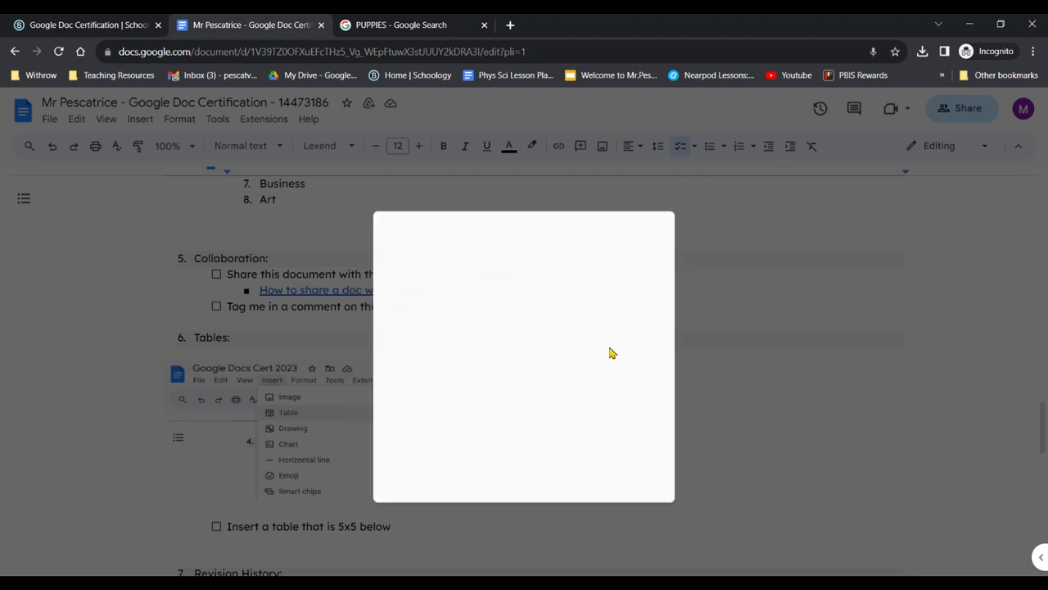
drag(641, 274, 471, 266)
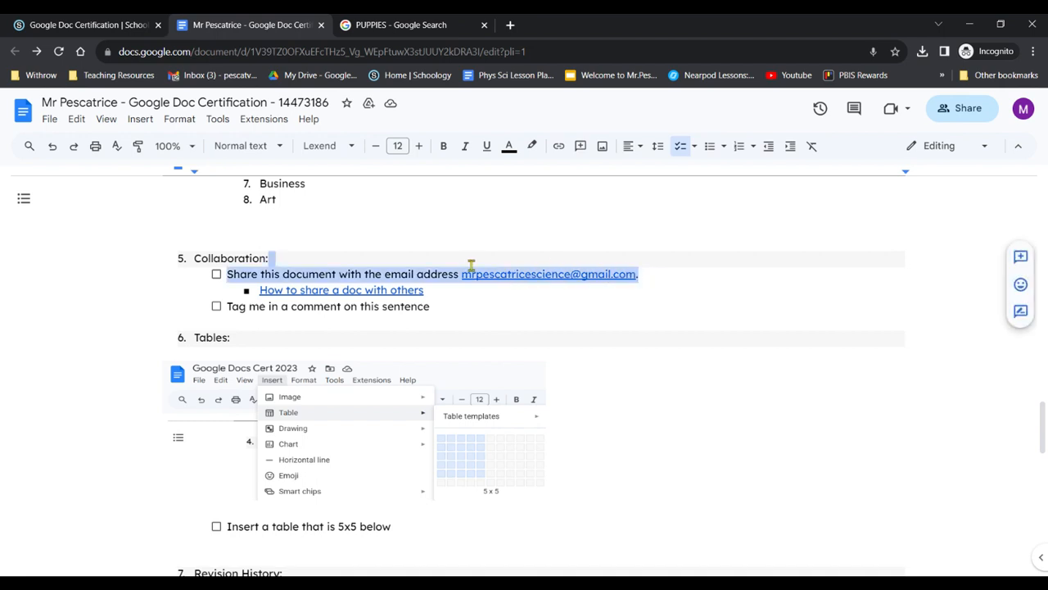
click(458, 323)
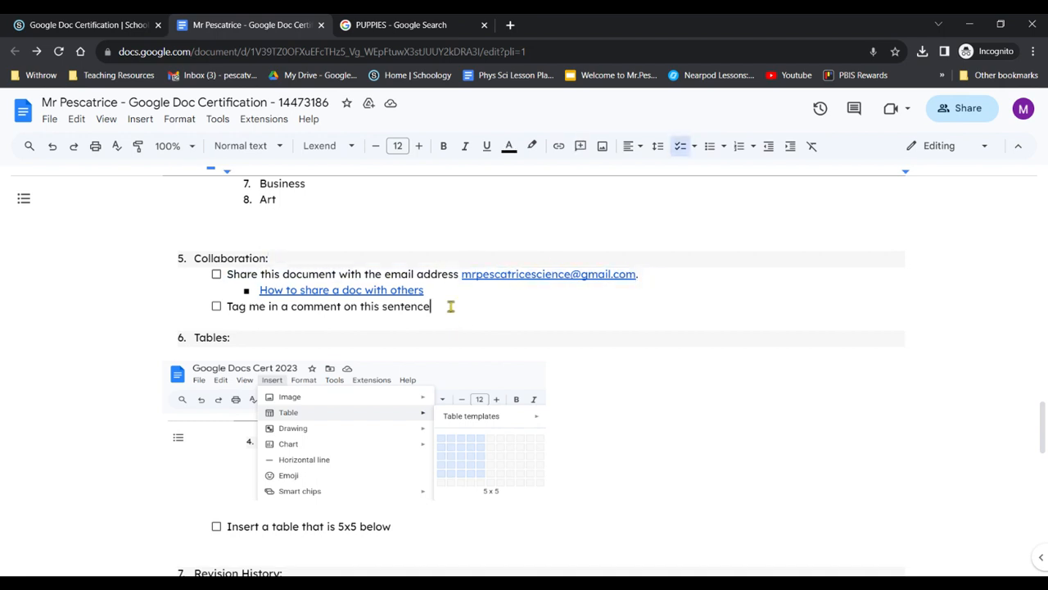
Start a comment on the sentence "Tag me in a comment on this sentence" and mention the teacher's school e-mail address in it
drag(431, 306, 227, 305)
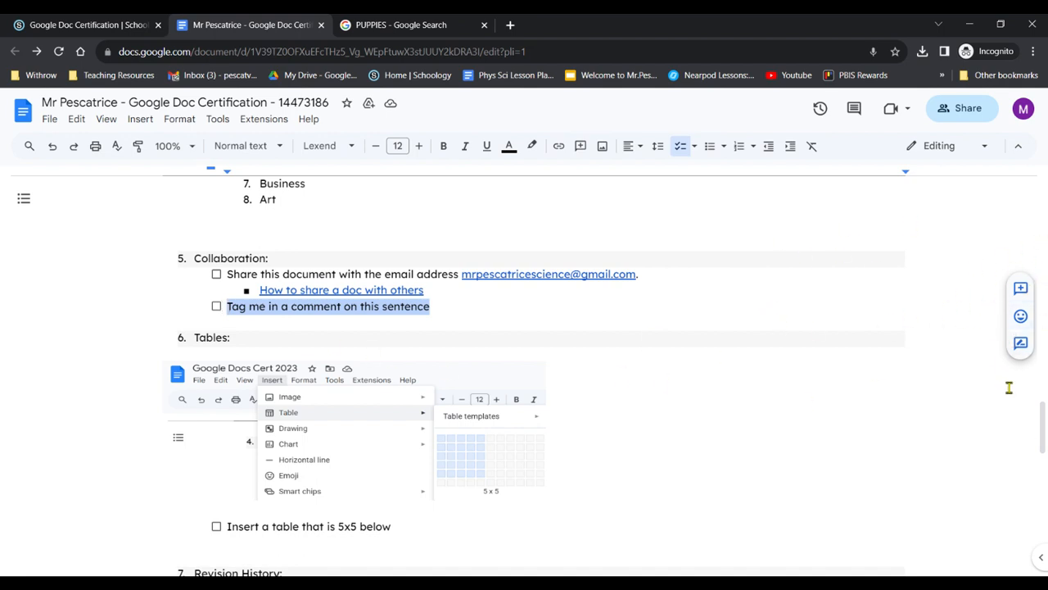
click(1022, 294)
click(1021, 291)
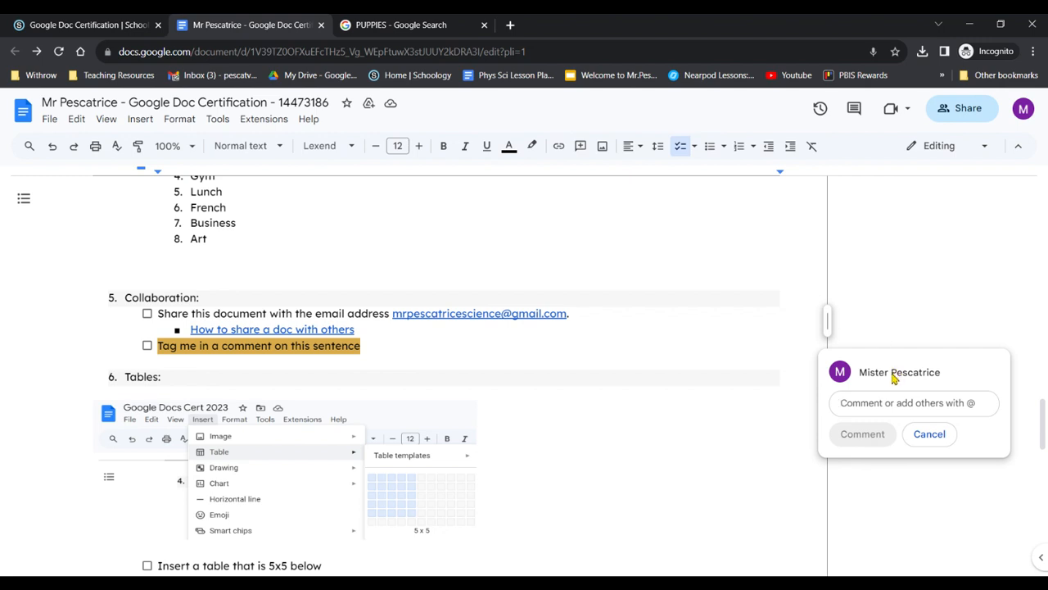
text(@)
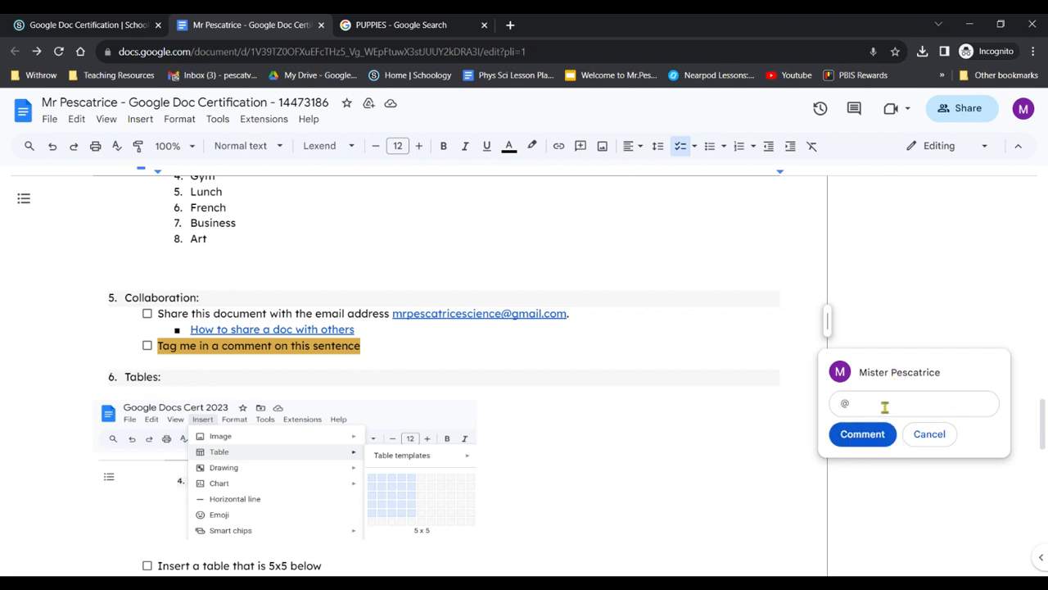
text(pes)
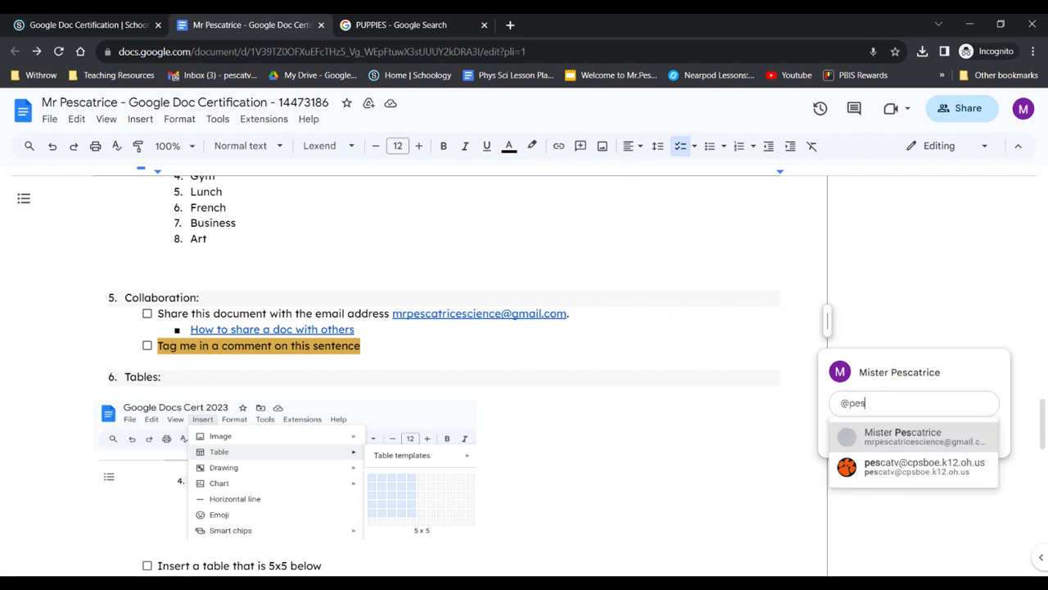
key(Down)
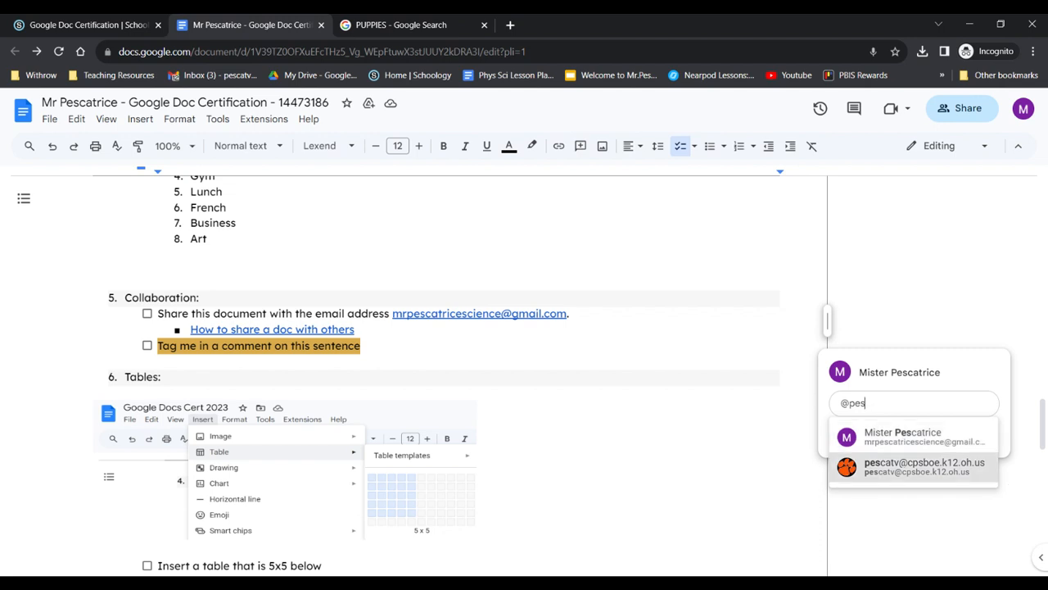
key(Return)
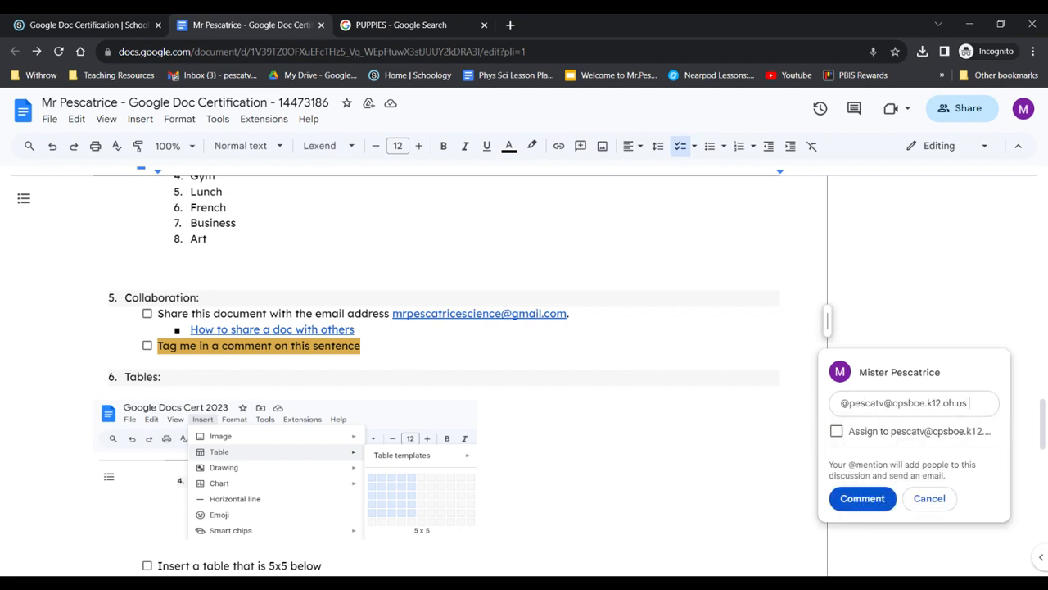
Add "whats up, thanks for teaching this to me" on a new line of the comment and post it
key(Return)
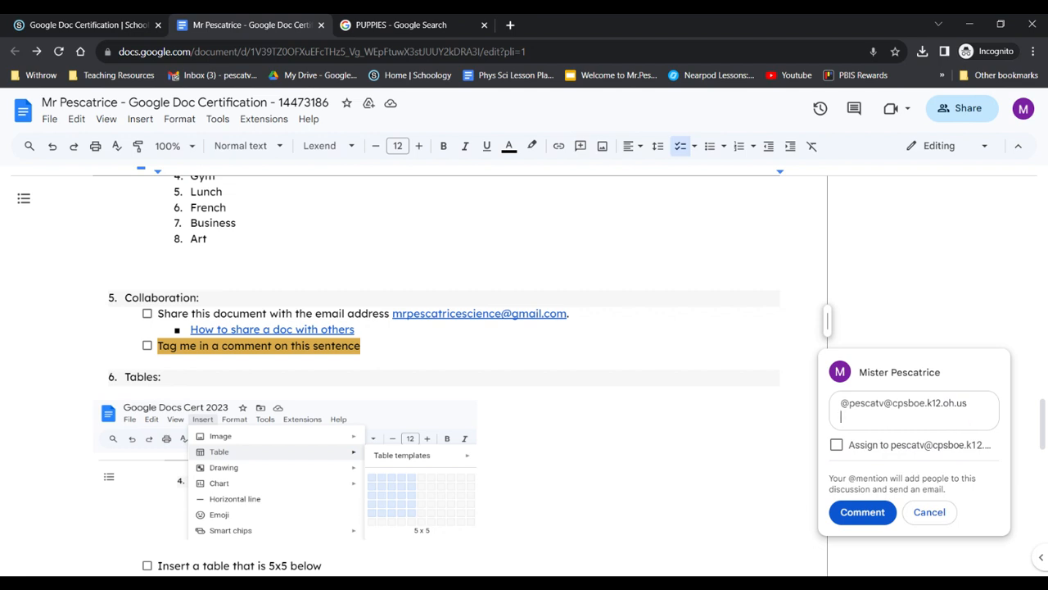
text(whats up, thanks for teaching t)
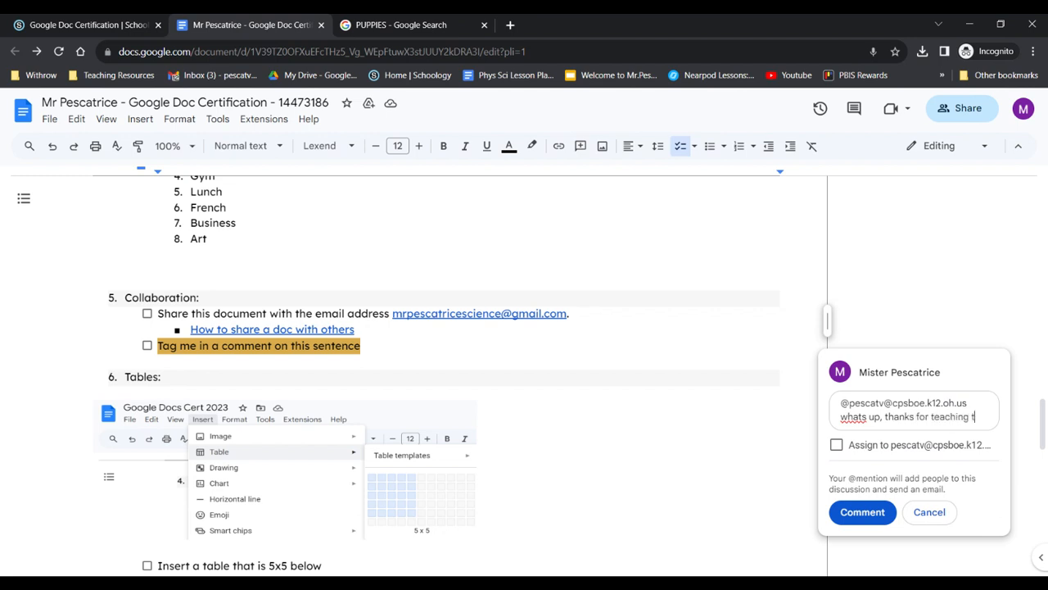
text(his to me)
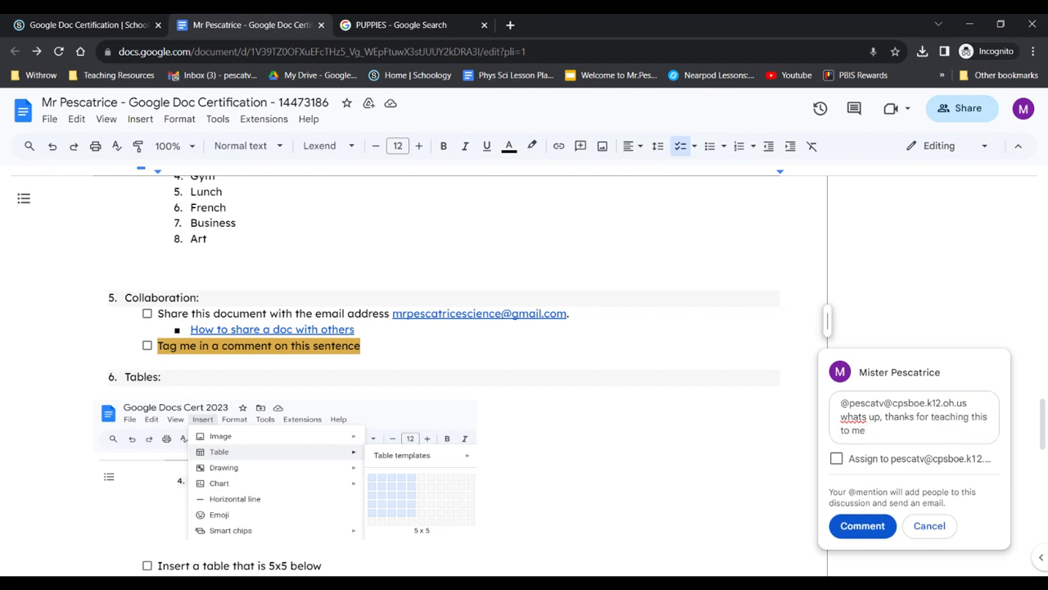
click(851, 528)
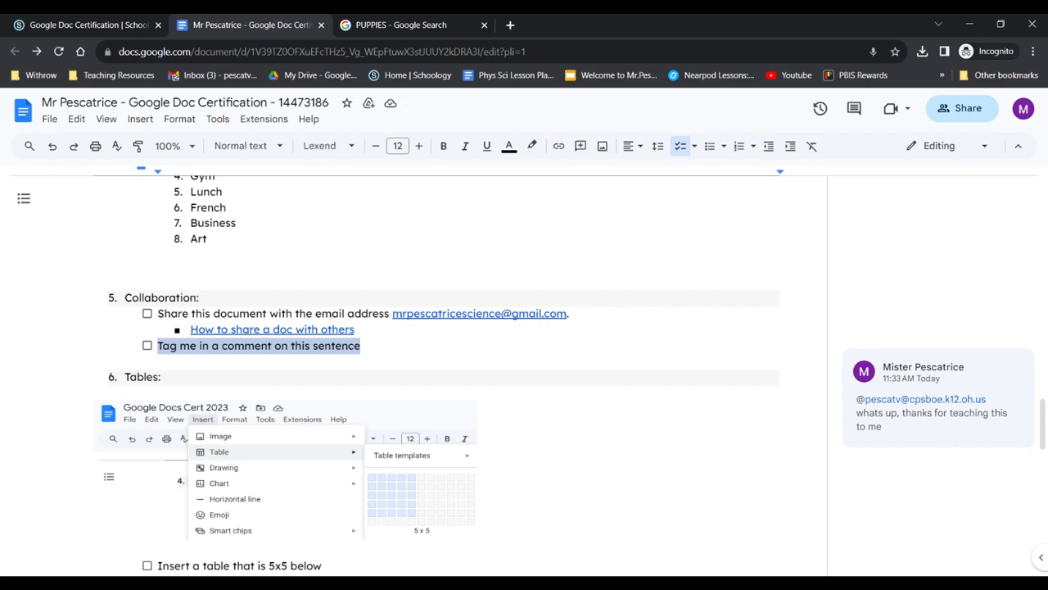
Close the PUPPIES search page and insert a 5 x 5 table beneath the "Insert a table that is 5x5 below" item
click(484, 24)
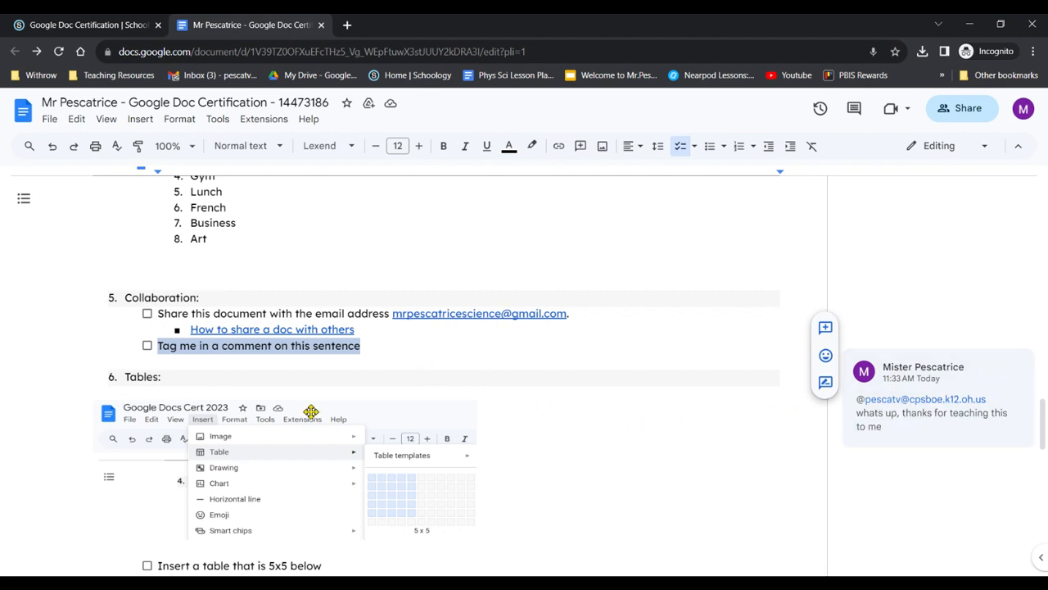
scroll(311, 411, down, 2)
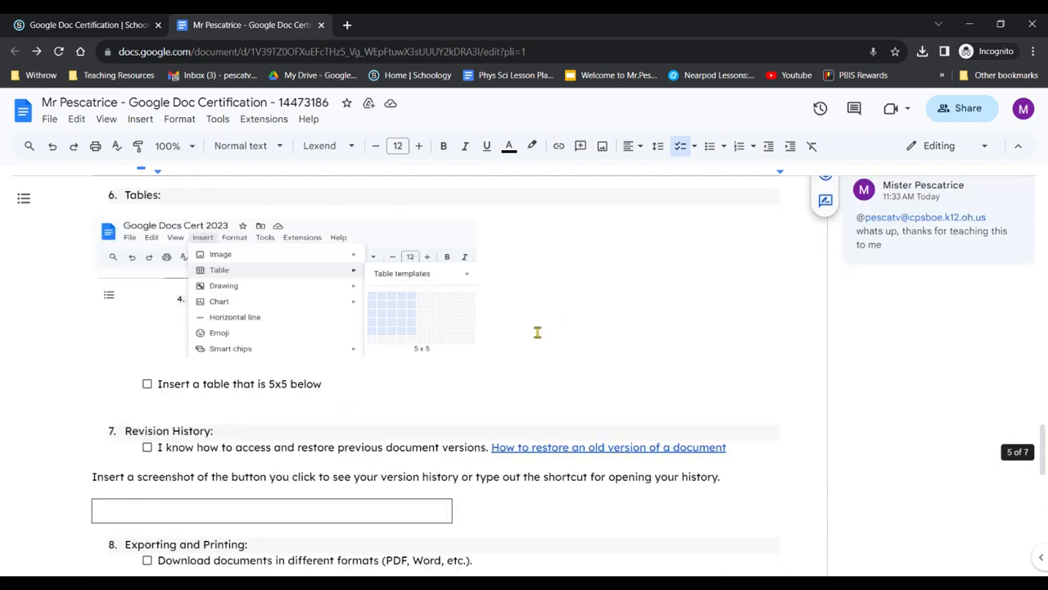
click(183, 408)
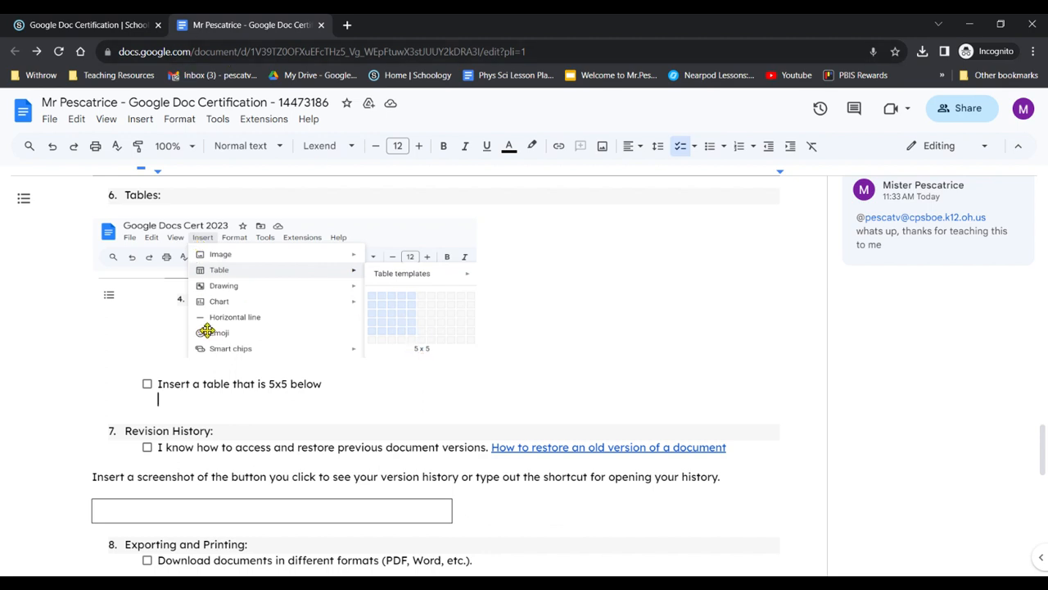
click(140, 125)
mouse_move(149, 164)
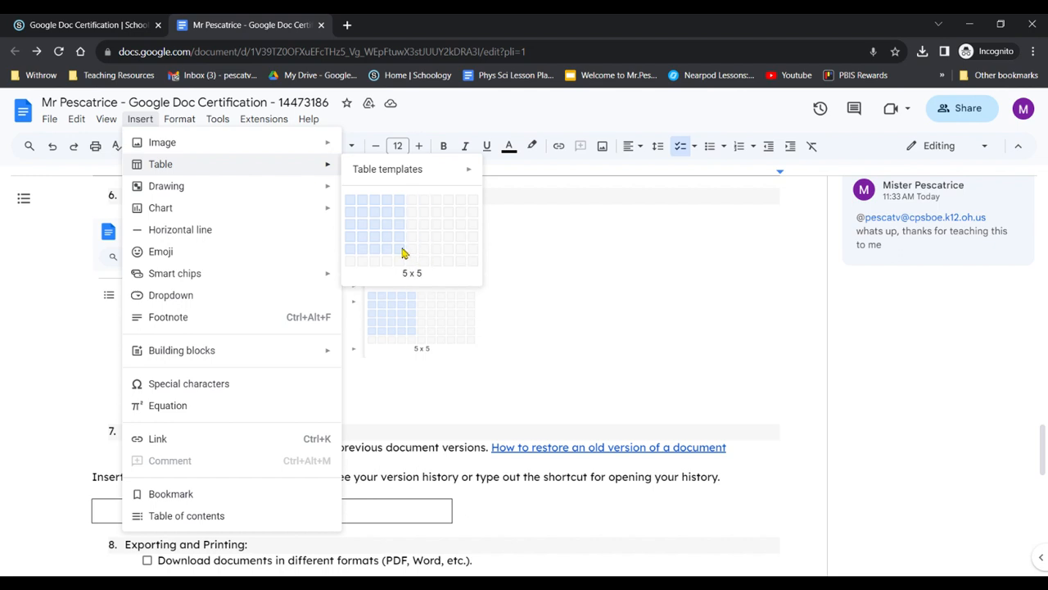
click(402, 249)
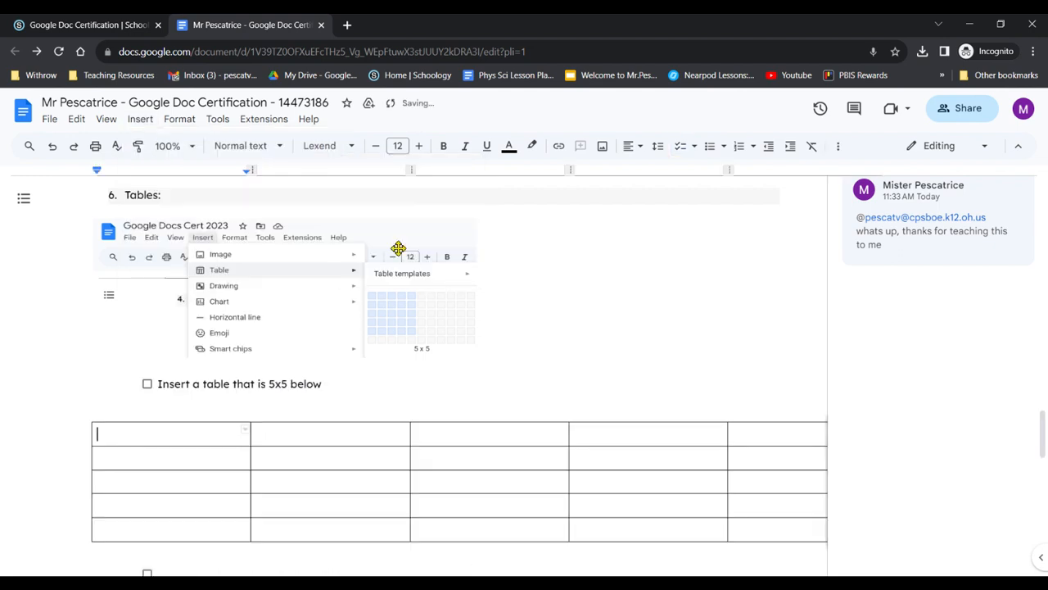
Delete the blank line above the 5 x 5 table and remove the empty checkbox beneath the table
click(373, 414)
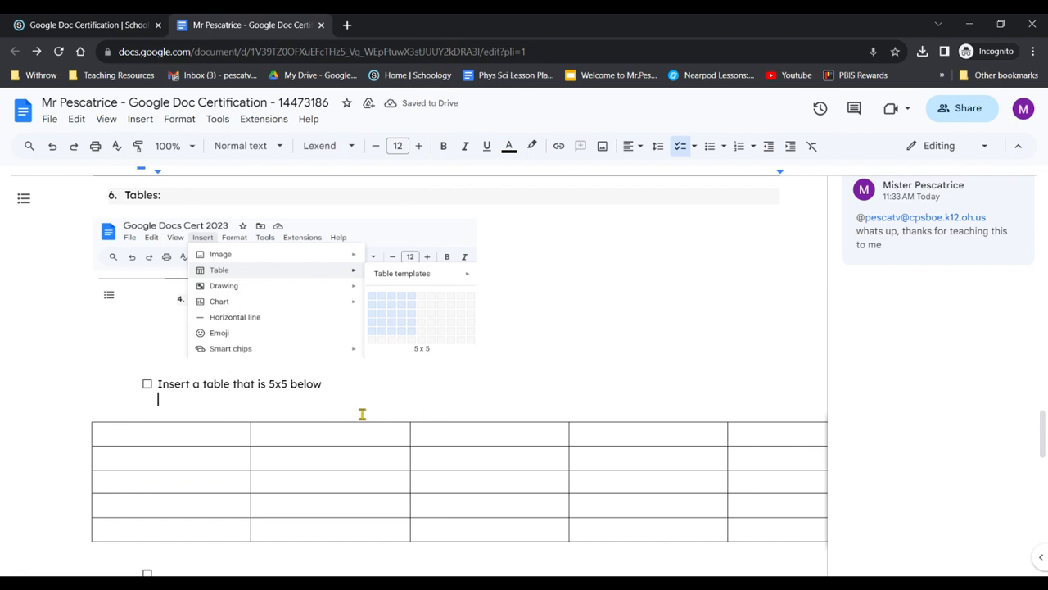
key(BackSpace)
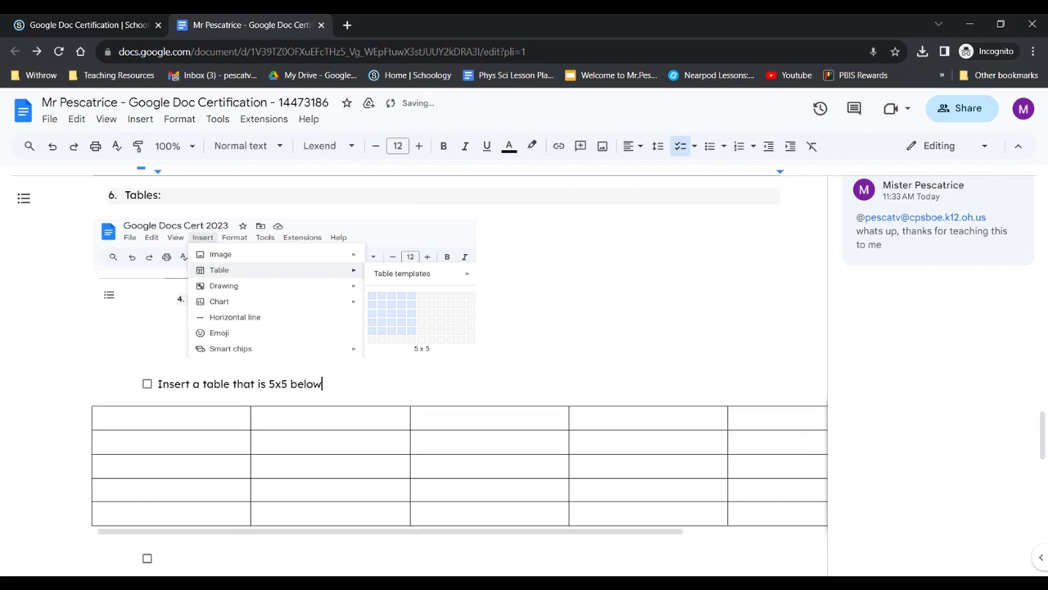
scroll(162, 384, down, 2)
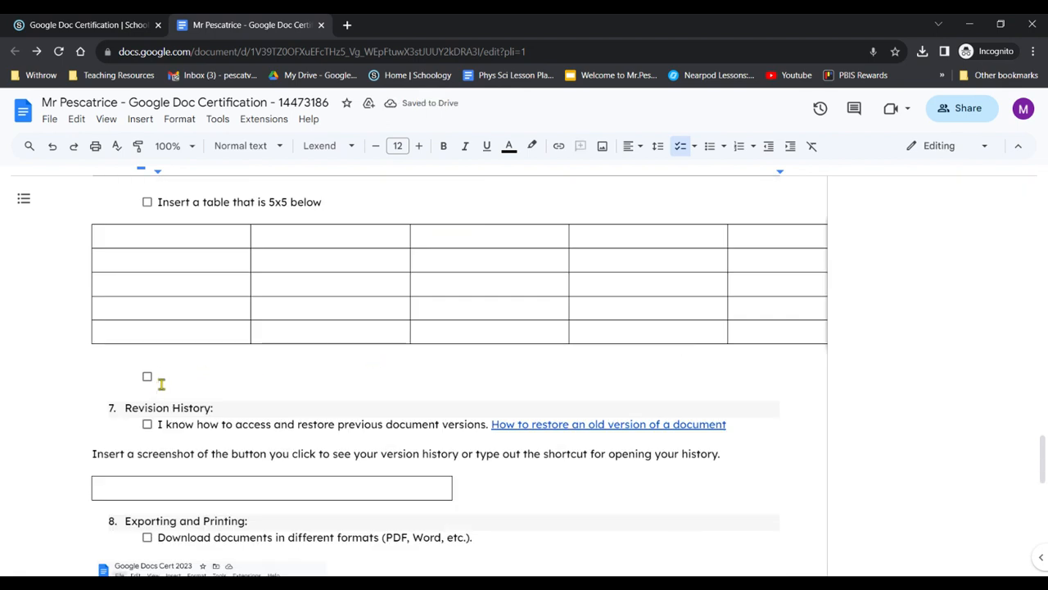
key(BackSpace)
key(BackSpace)
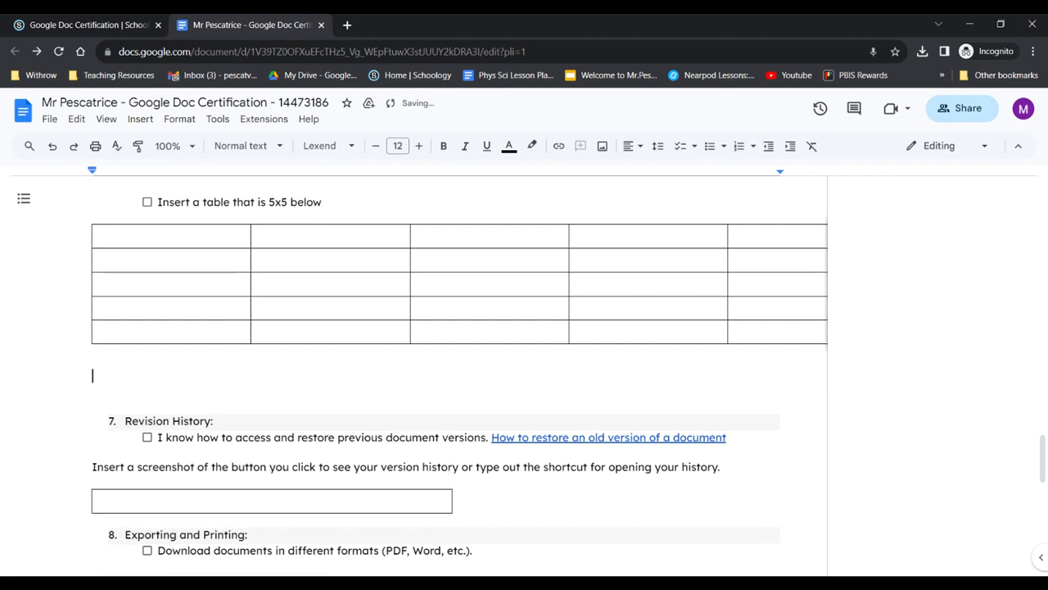
Show the link preview for "How to restore an old version of a document" and place the cursor in the Revision History answer box
scroll(126, 430, down, 2)
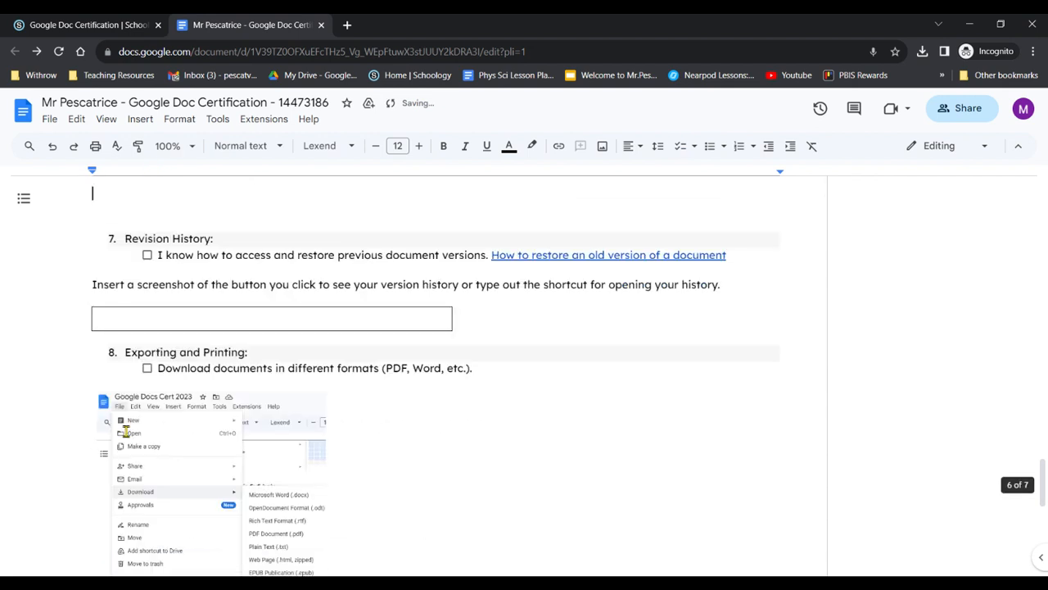
click(159, 319)
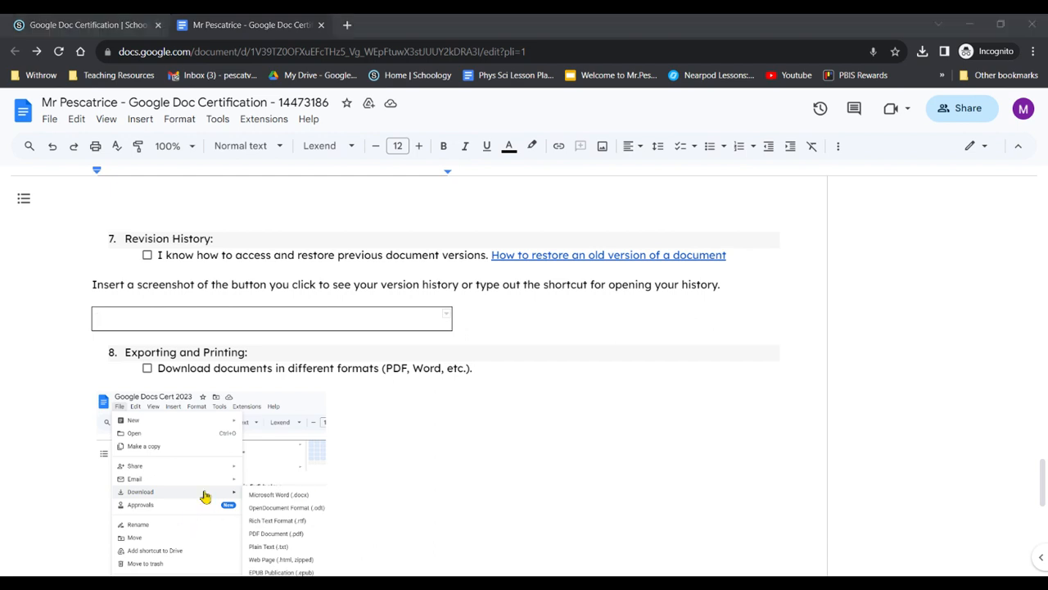
click(330, 317)
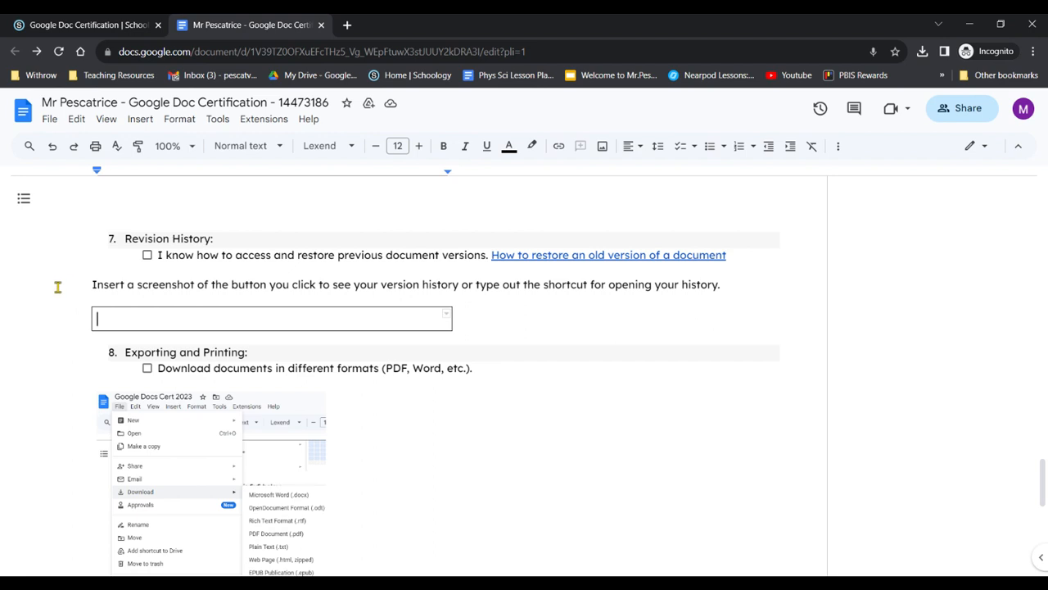
click(611, 255)
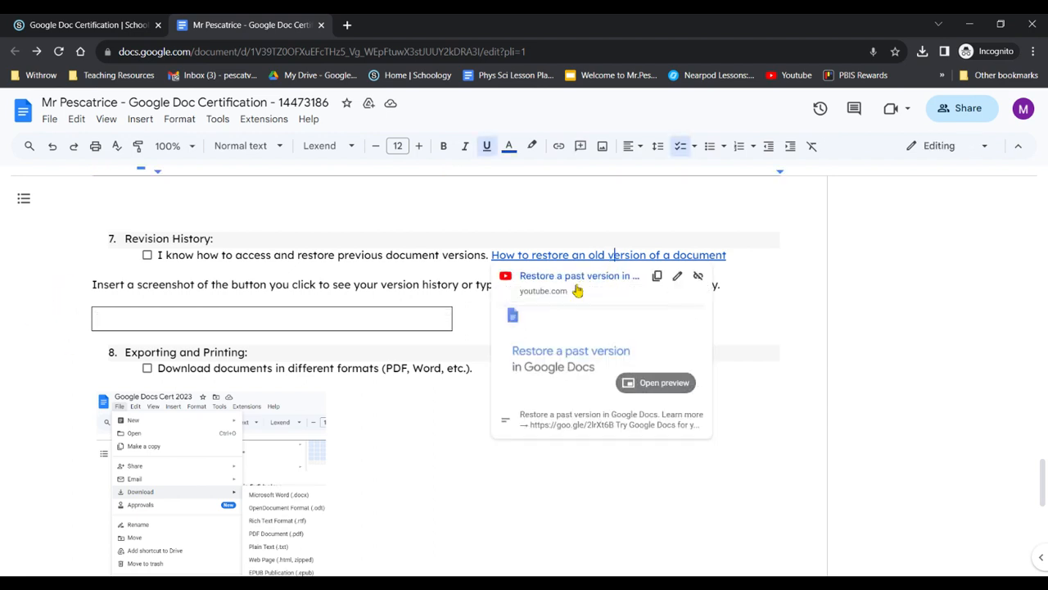
click(384, 320)
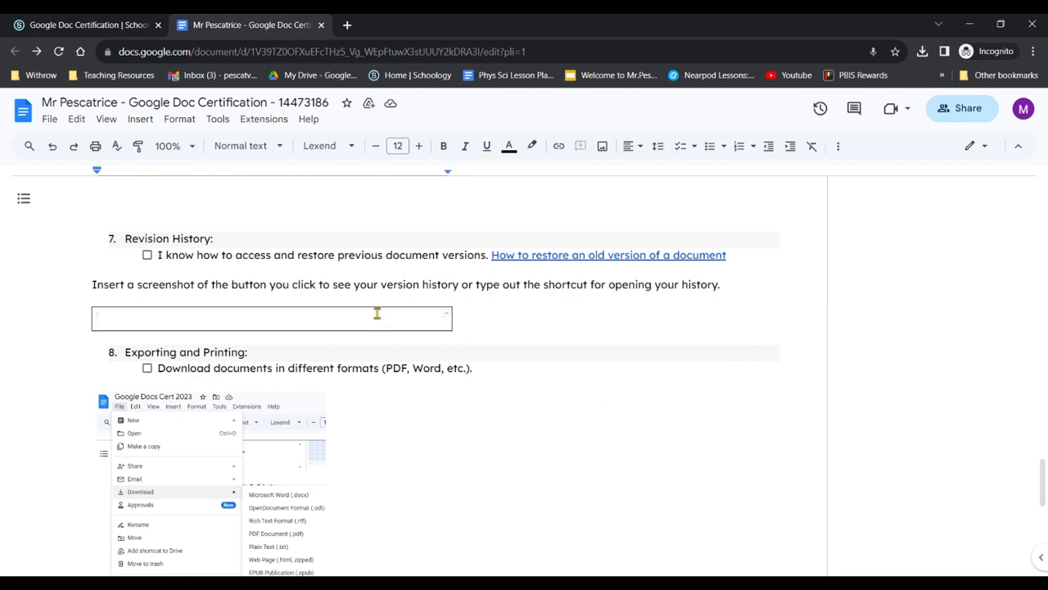
Open the version history, expand the current version, and examine the middle August 22, 11:25 AM version from Basic Editing to Collaboration
click(820, 111)
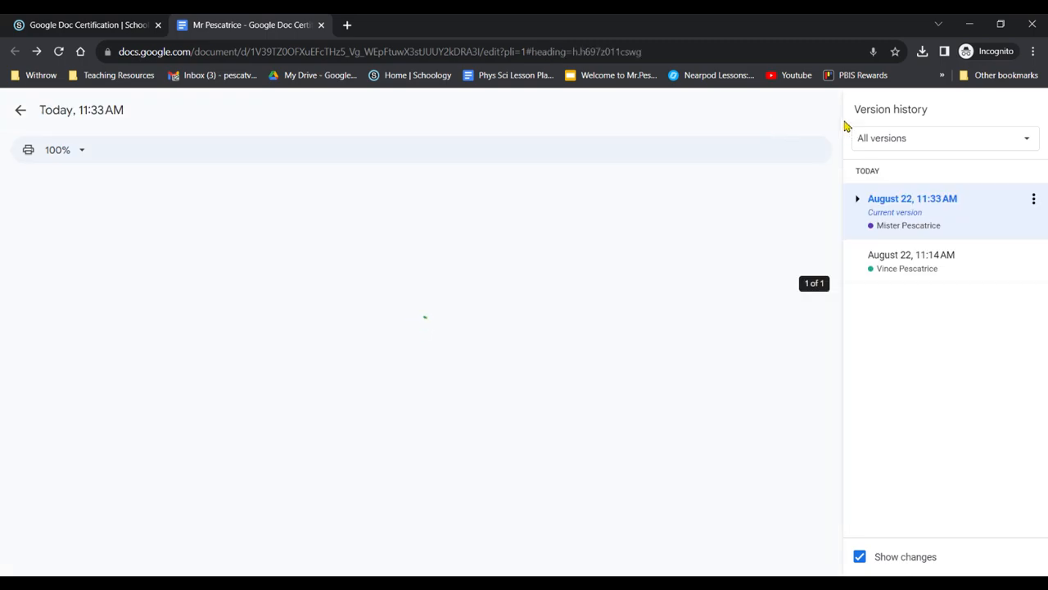
click(857, 198)
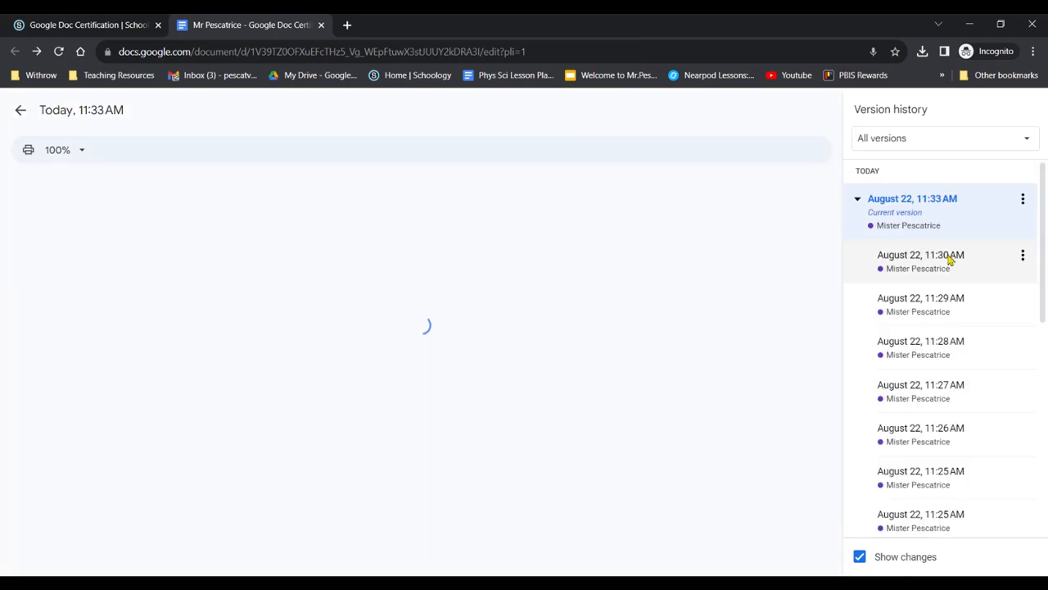
scroll(964, 397, down, 2)
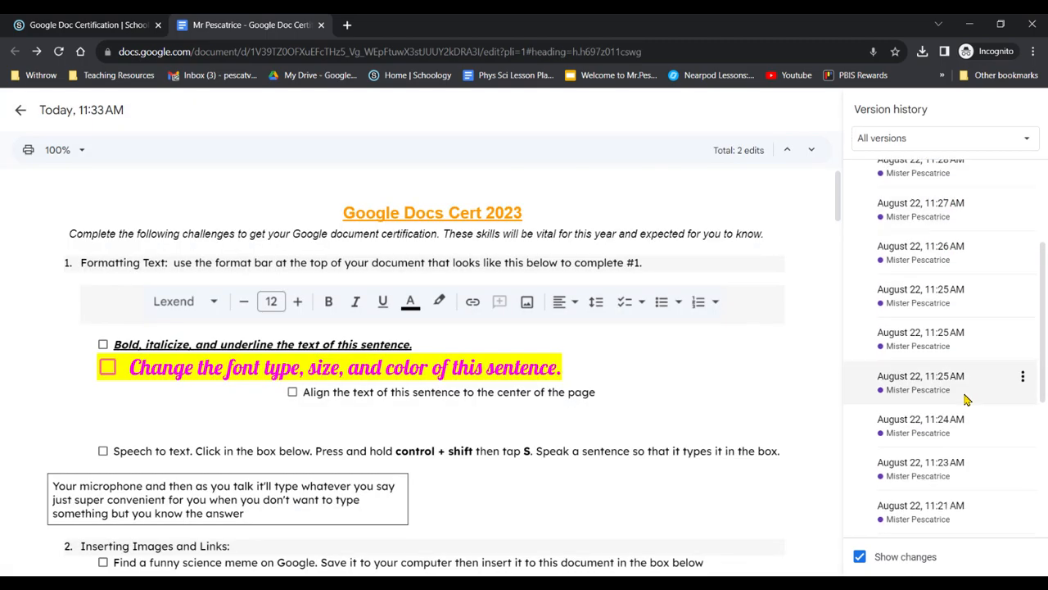
click(954, 351)
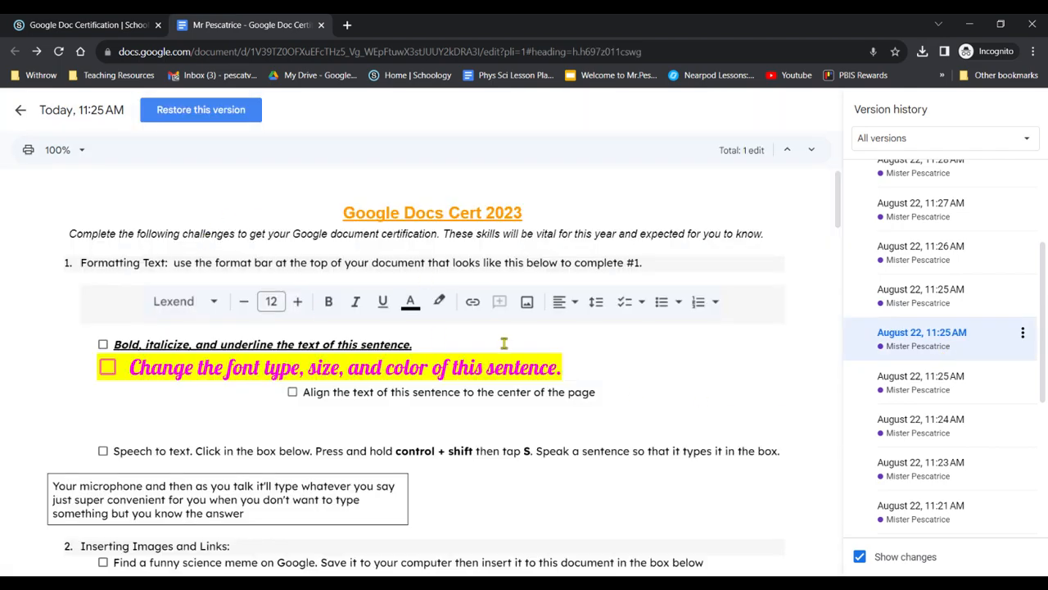
scroll(527, 345, down, 10)
scroll(528, 346, up, 2)
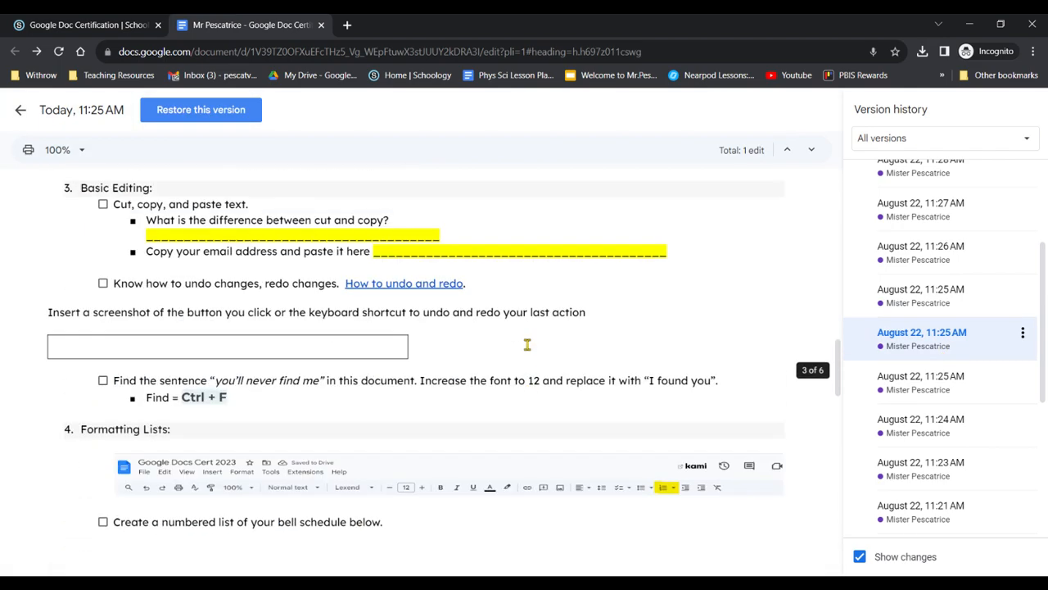
scroll(527, 346, down, 2)
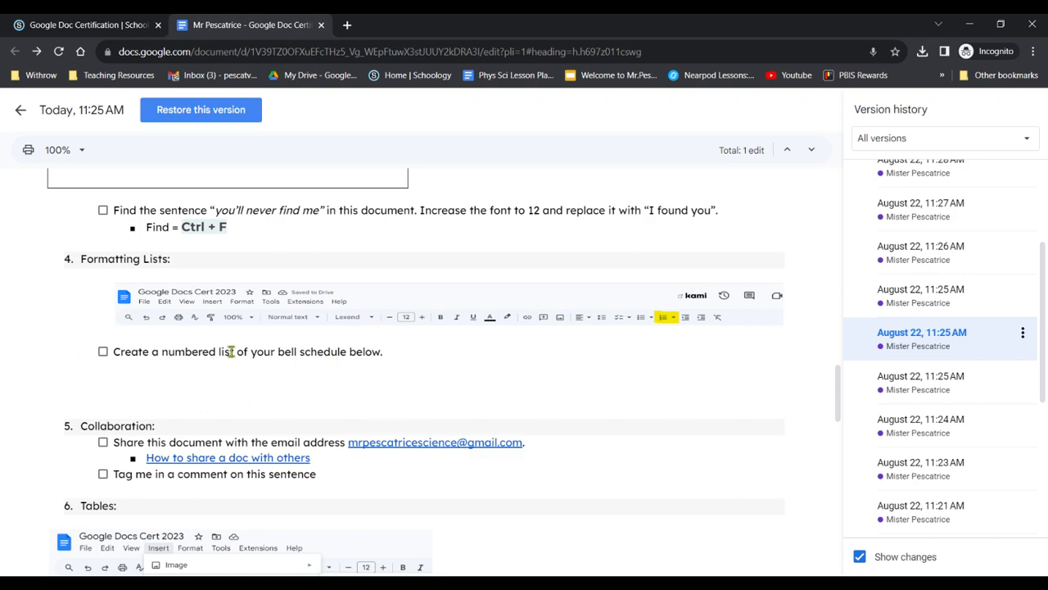
Examine the rest of the selected August 22, 11:25 AM version, return to its beginning, and show the version filter choices
scroll(692, 321, down, 1)
scroll(692, 321, down, 5)
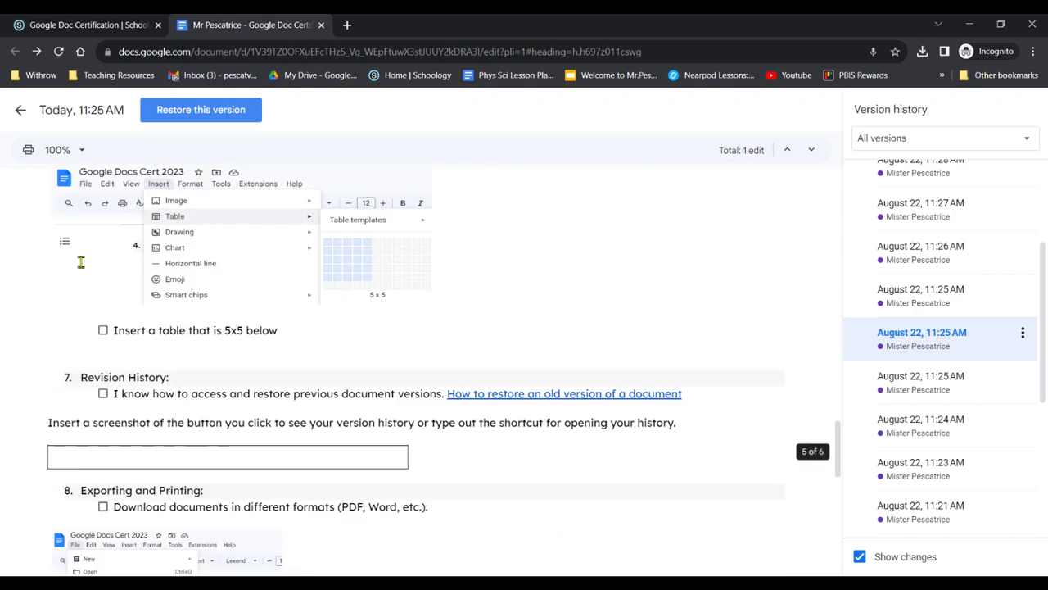
scroll(597, 443, down, 10)
scroll(596, 442, up, 15)
scroll(594, 434, up, 15)
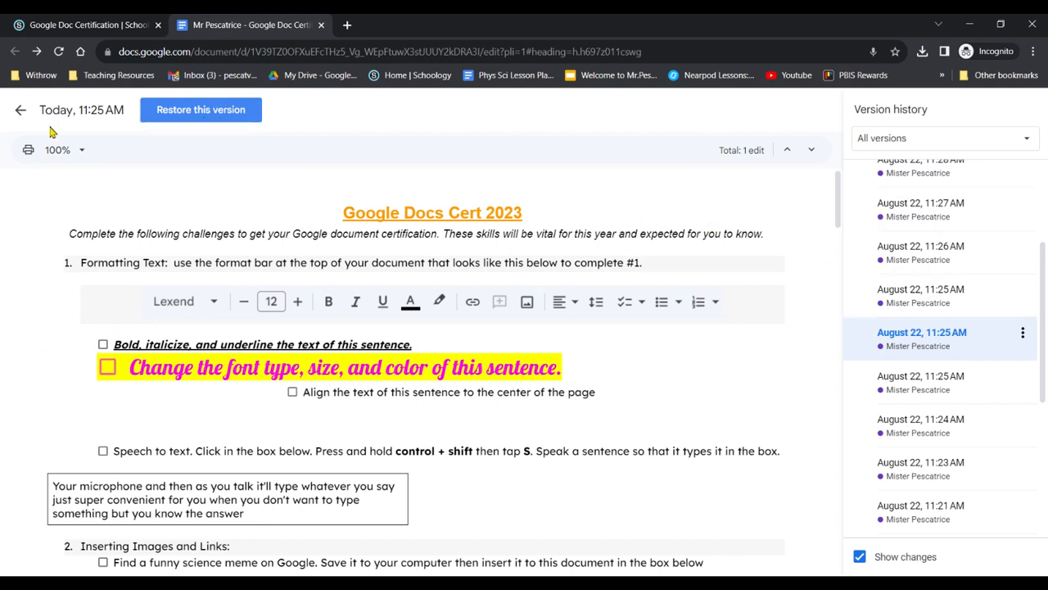
click(898, 138)
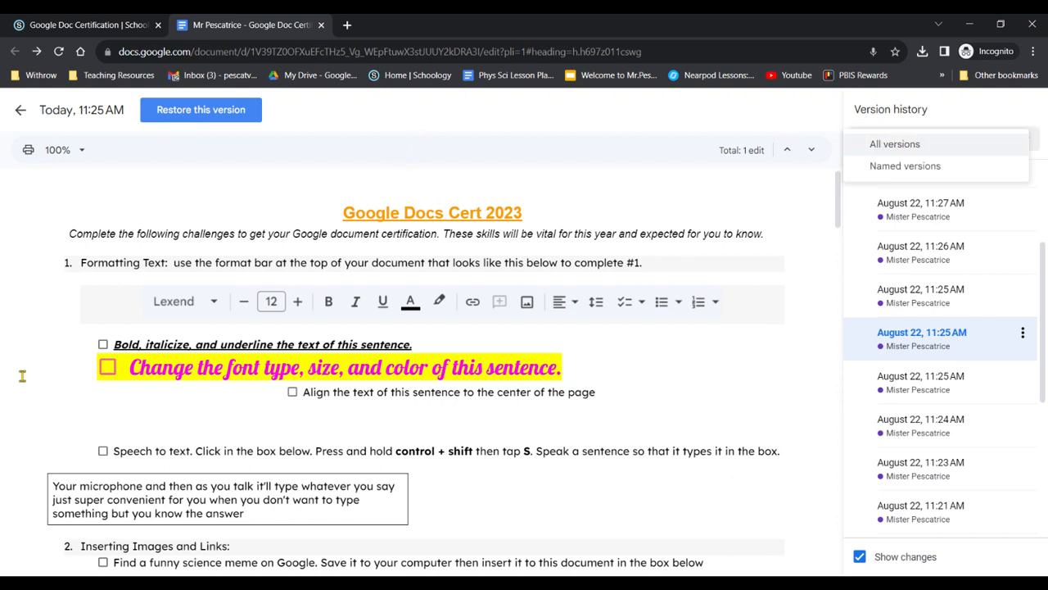
Name the most recent August 22, 11:25 AM version with the teacher's title and initial
double_click(915, 289)
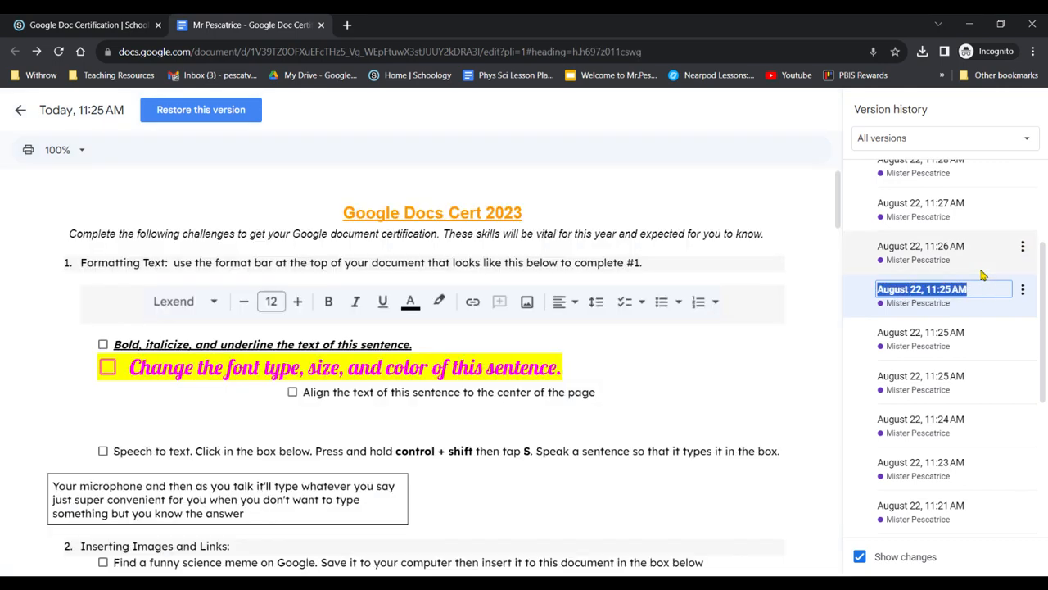
text(Mr)
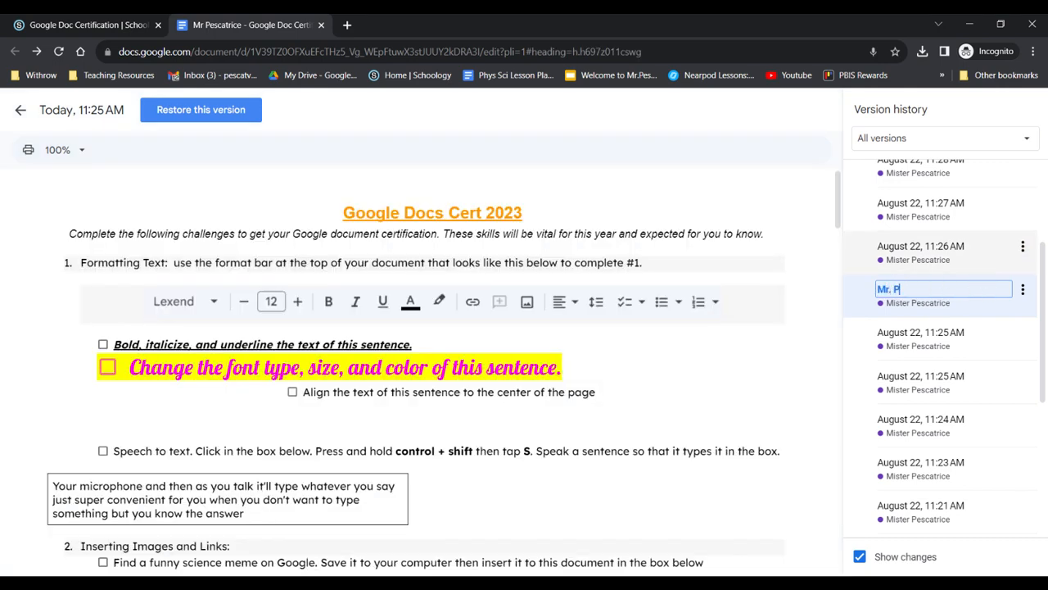
text(. P)
Show the options for the August 22, 11:27 AM version and the version filter choices, and leave the version history
click(1023, 203)
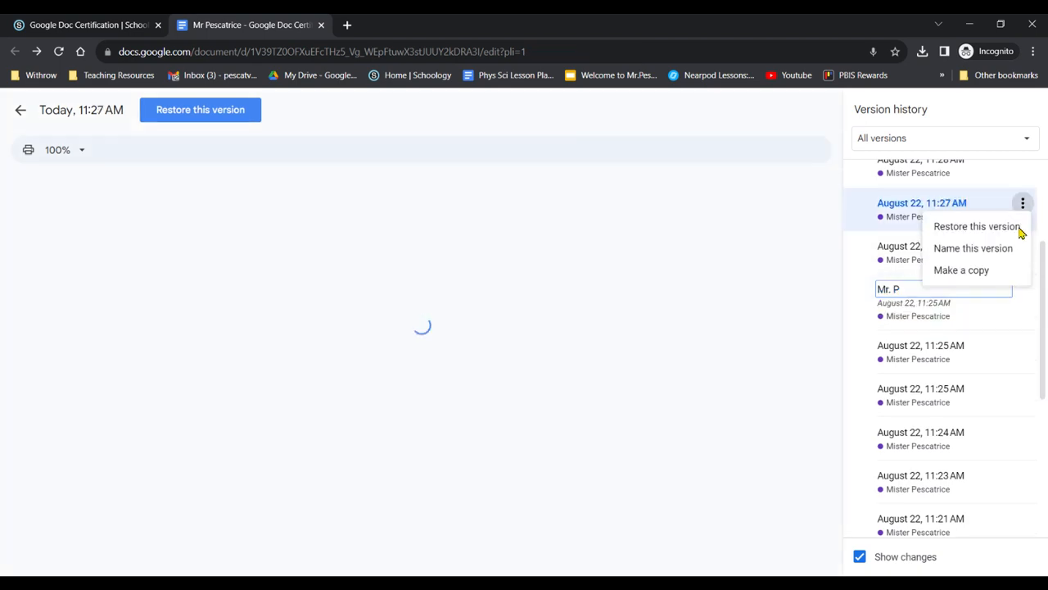
click(954, 152)
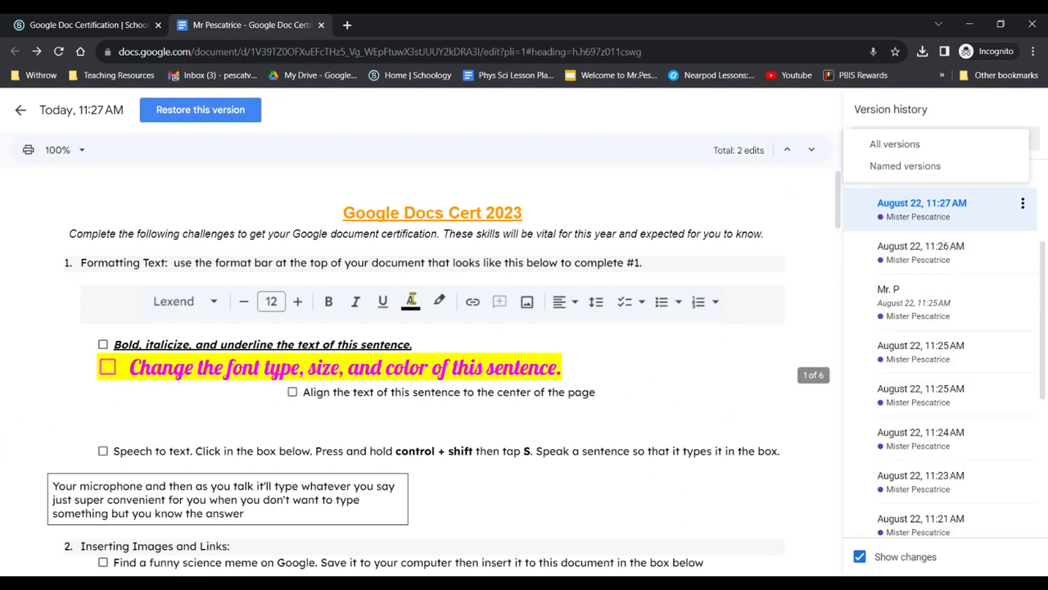
click(19, 110)
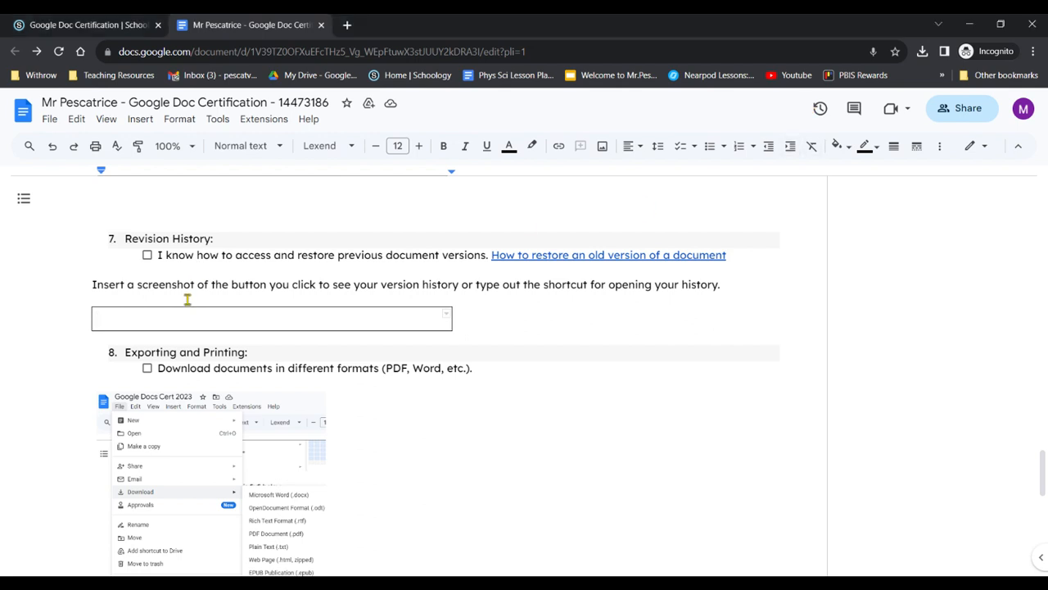
Paste screenshots of the version history button and the See version history command with its shortcut into the Revision History answer box
key(ctrl+v)
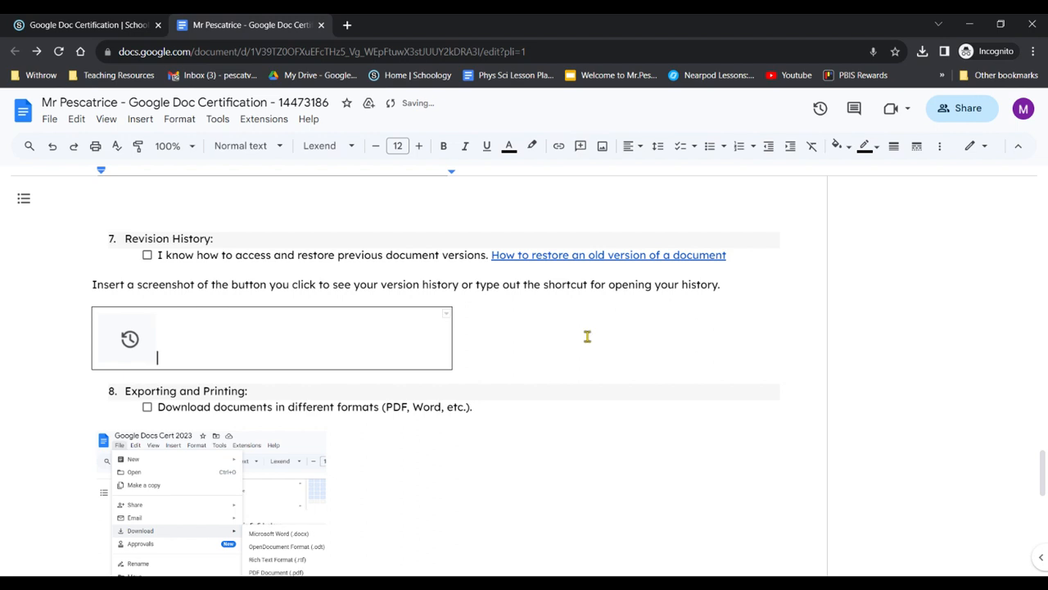
click(49, 118)
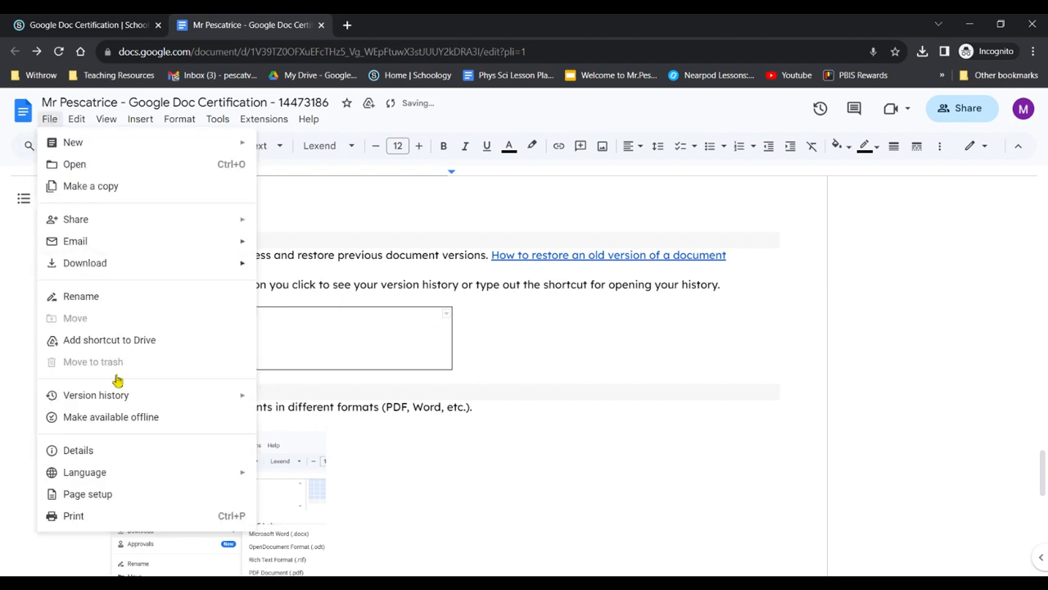
mouse_move(168, 400)
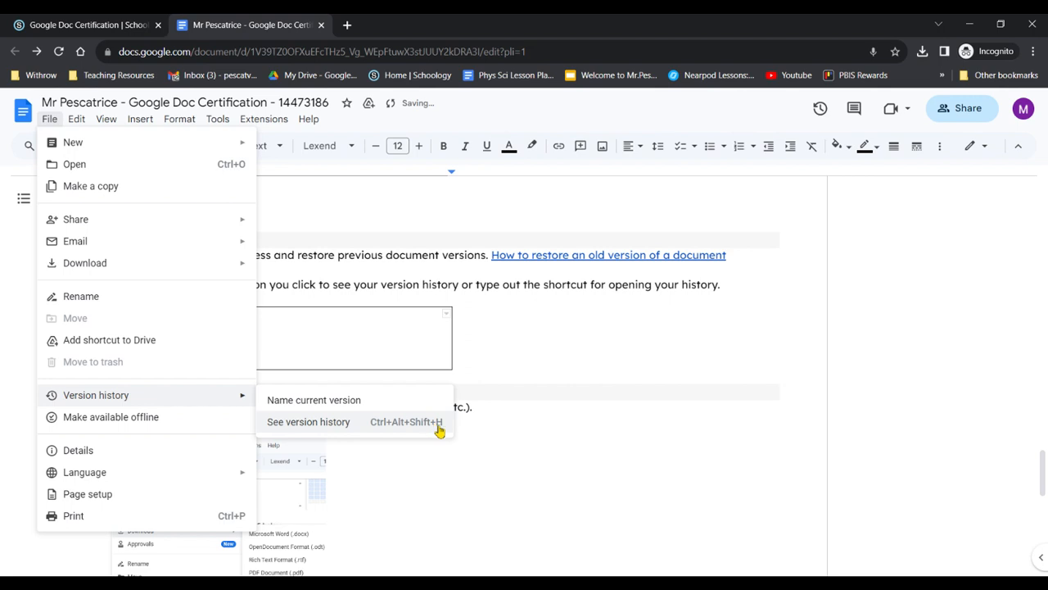
key(super+shift+s)
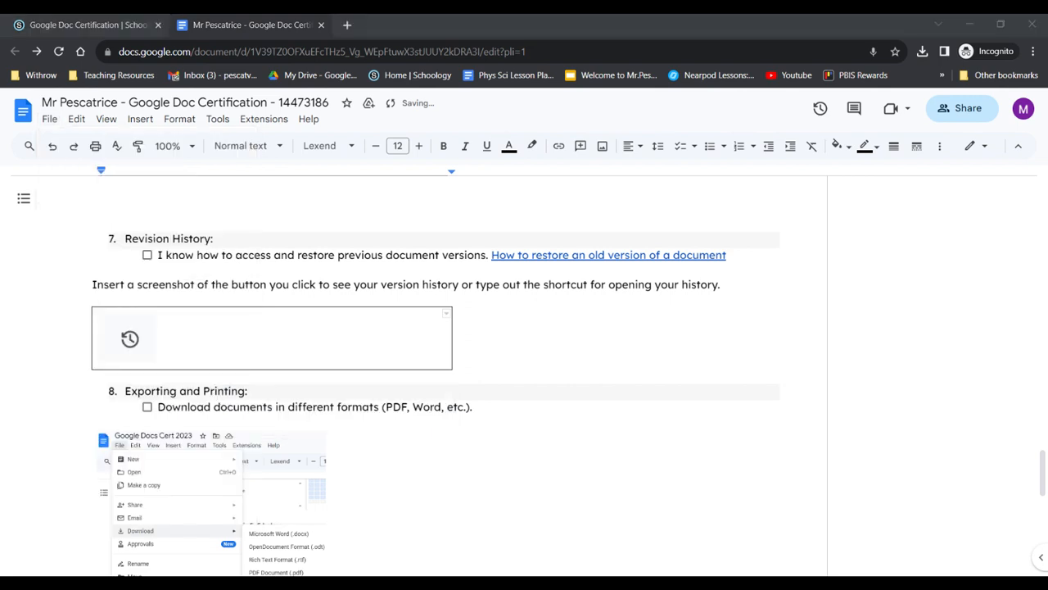
click(340, 366)
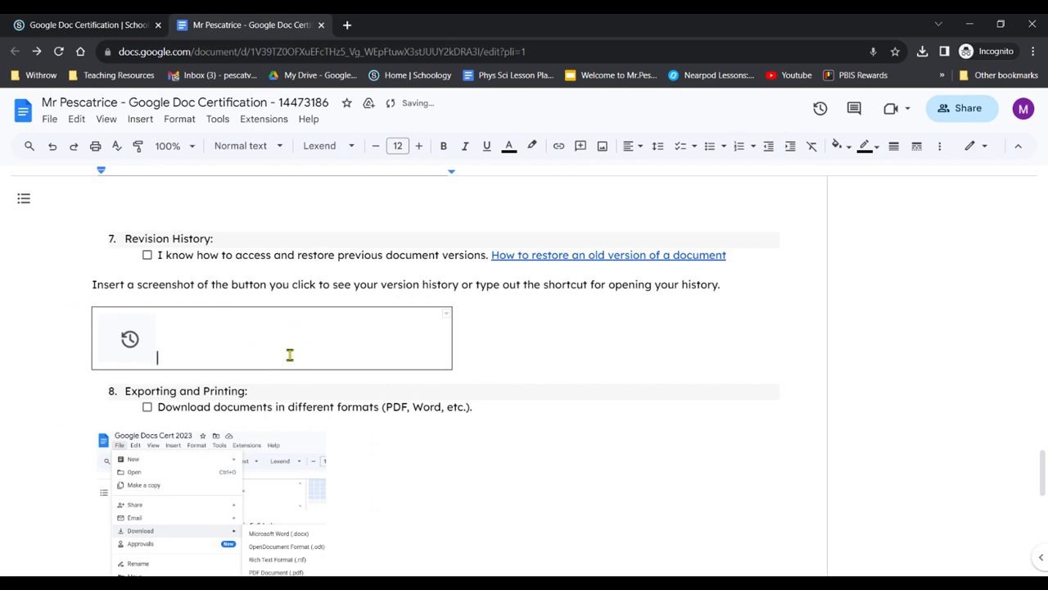
key(ctrl+v)
Download the document as a PDF Document (.pdf) for the Exporting and Printing challenge
scroll(602, 389, up, 5)
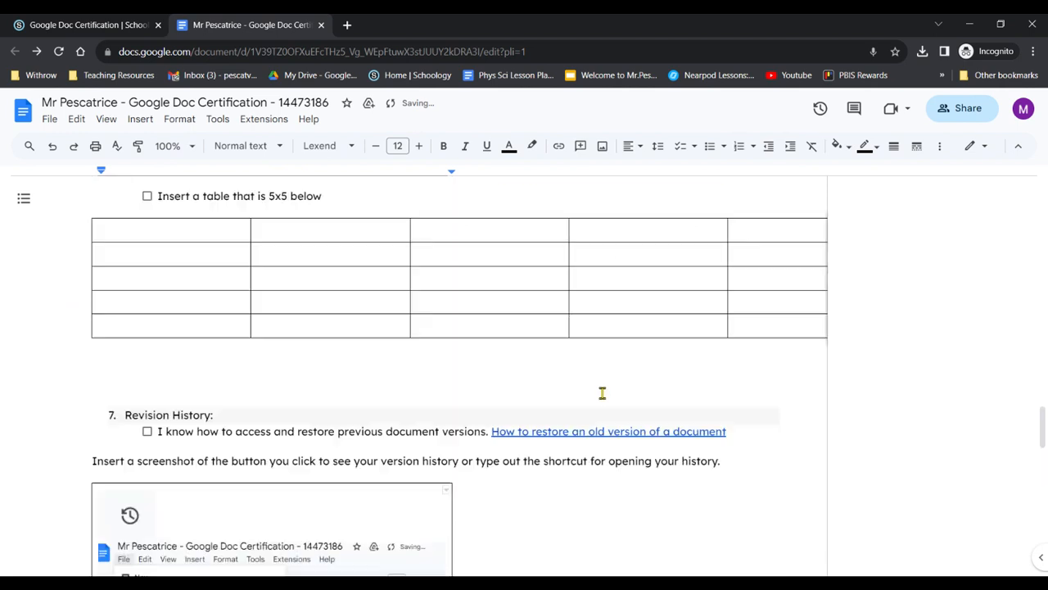
scroll(601, 393, down, 2)
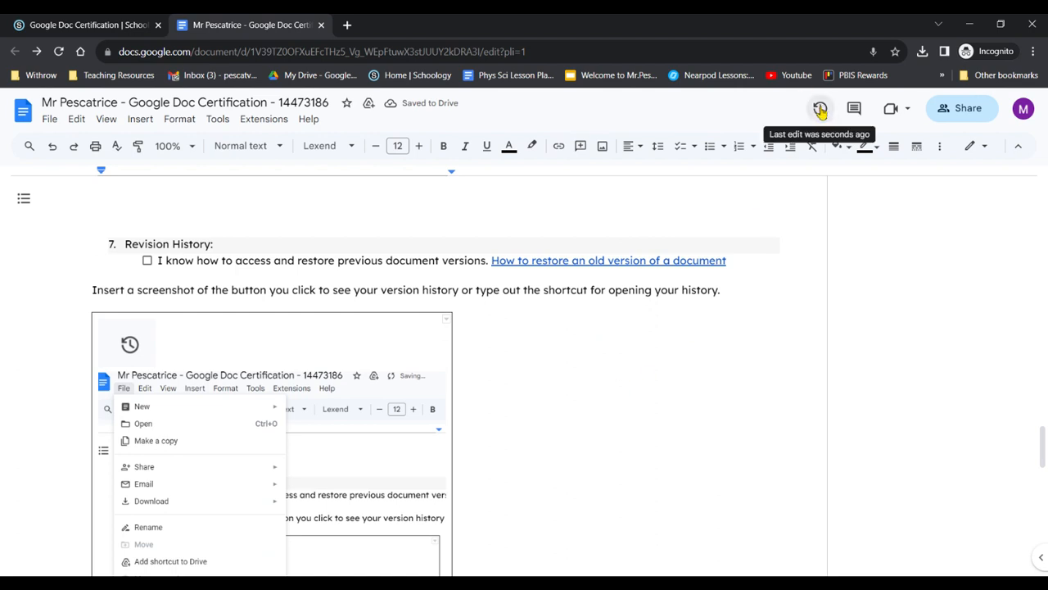
scroll(723, 371, down, 1)
scroll(724, 370, down, 5)
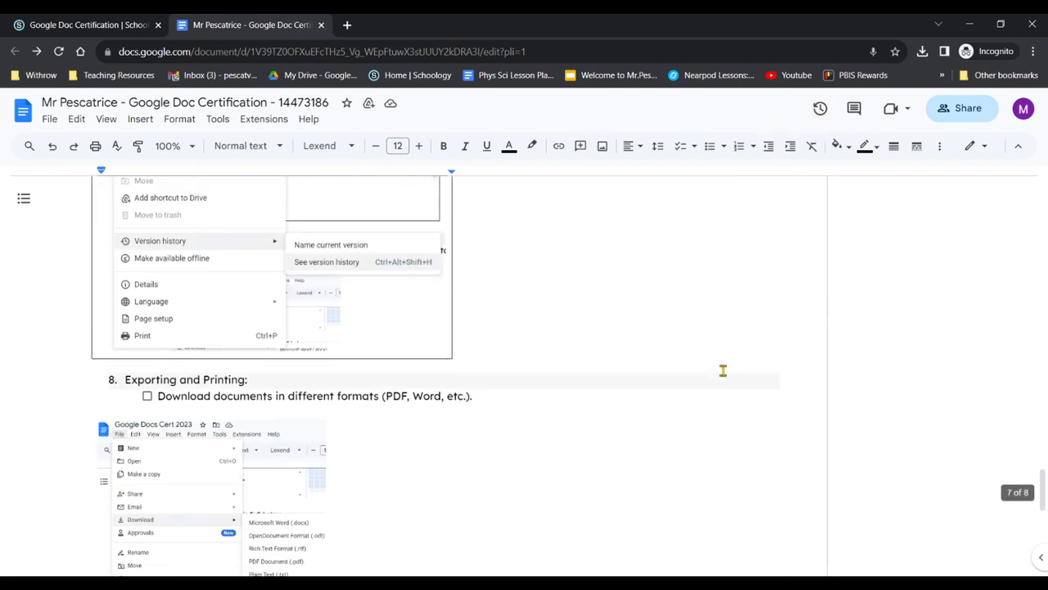
scroll(723, 371, down, 3)
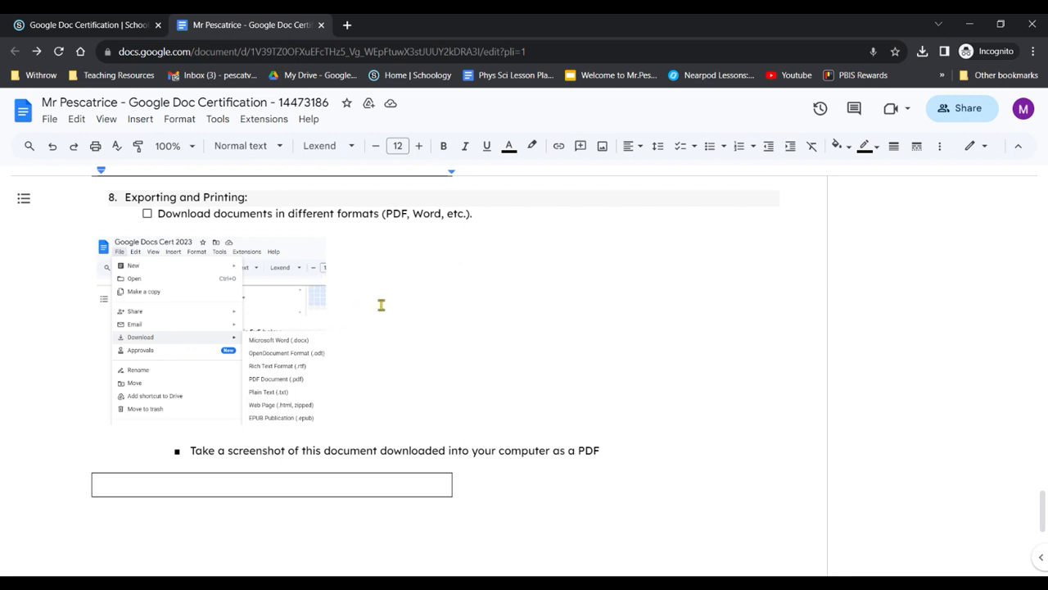
click(410, 213)
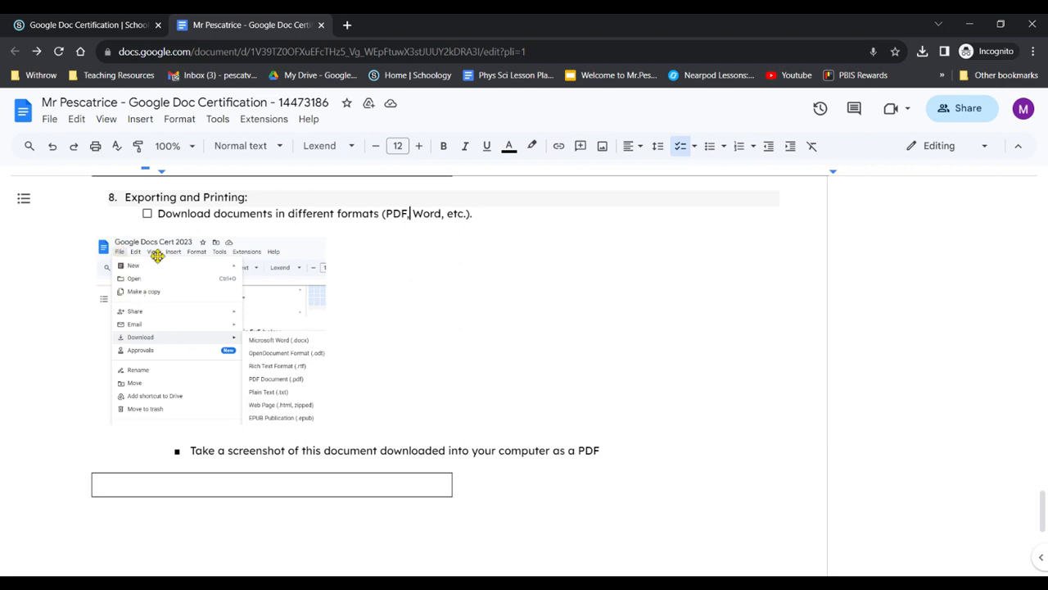
click(336, 488)
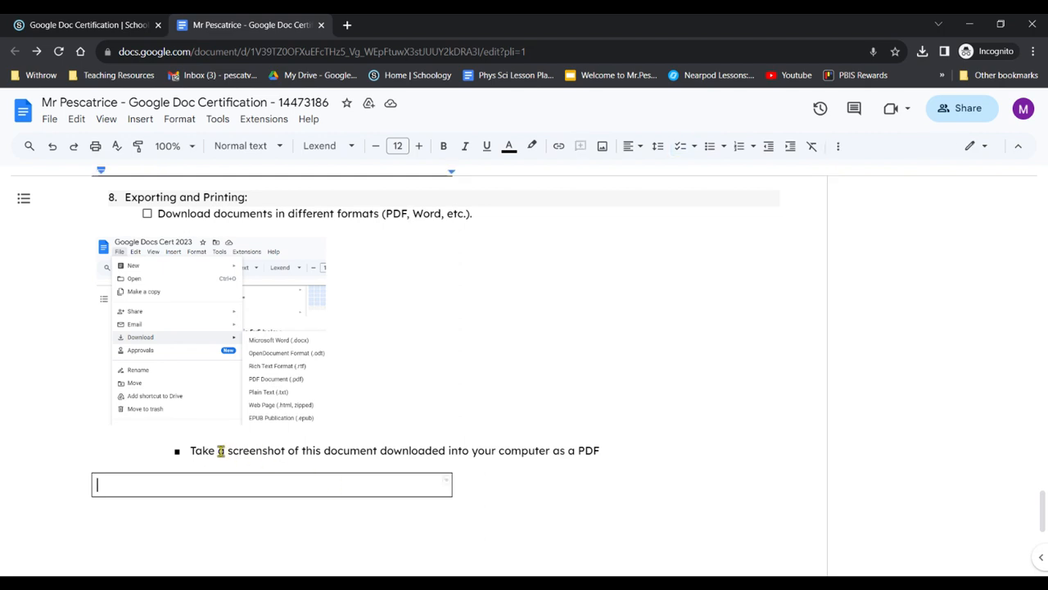
drag(616, 458, 370, 451)
click(368, 451)
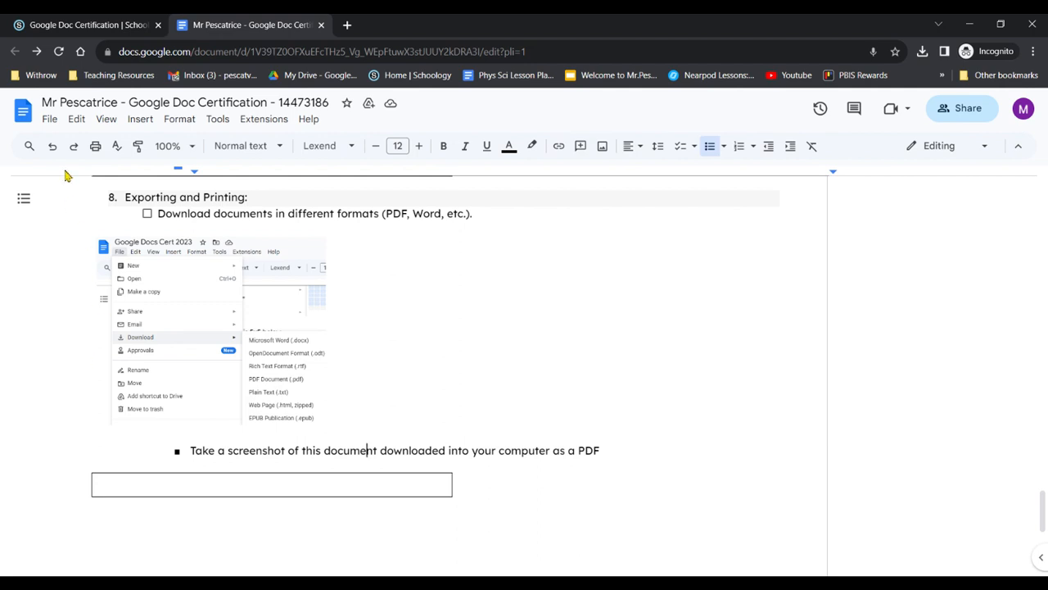
click(50, 120)
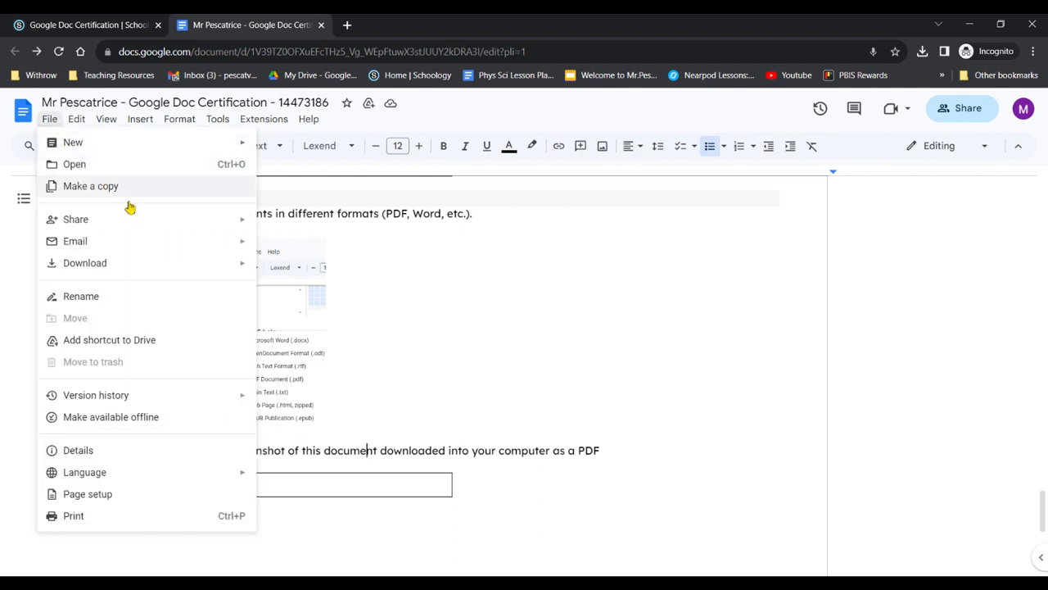
mouse_move(221, 270)
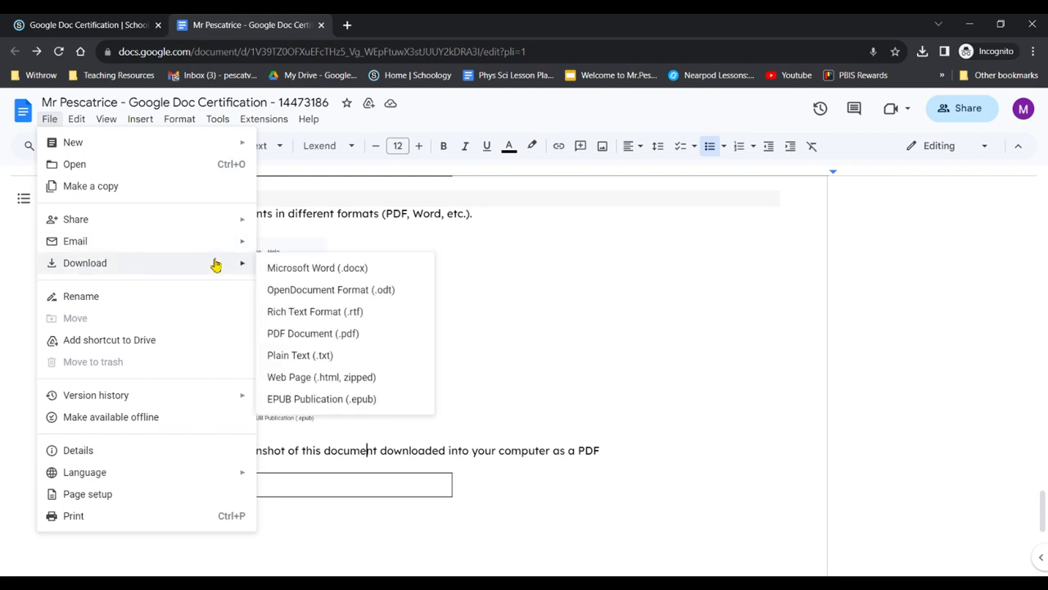
click(354, 342)
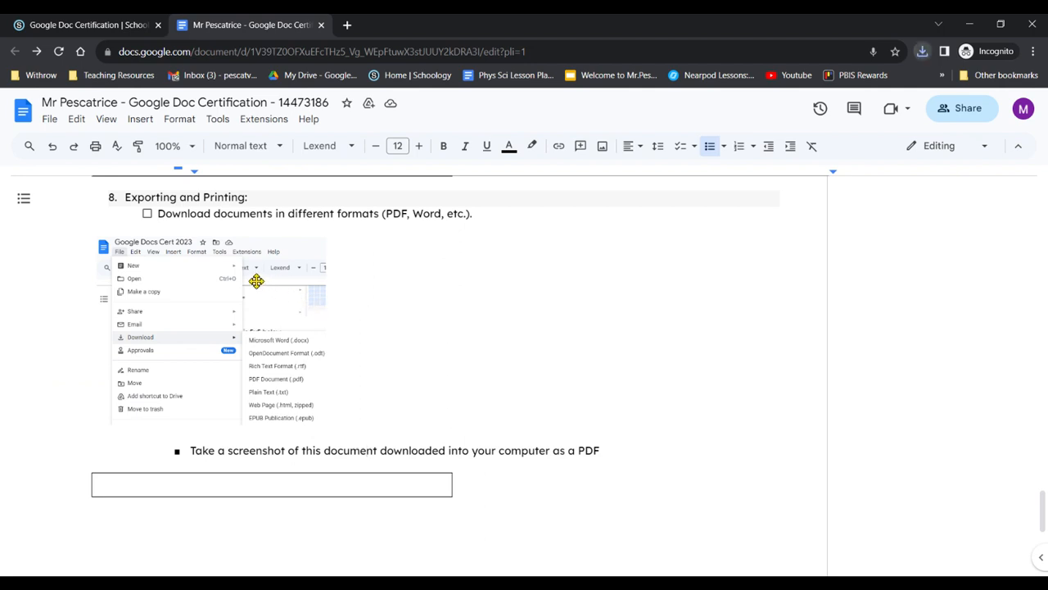
Capture the downloaded PDF in the Downloads folder and paste the screenshot into the Exporting and Printing answer box
click(922, 53)
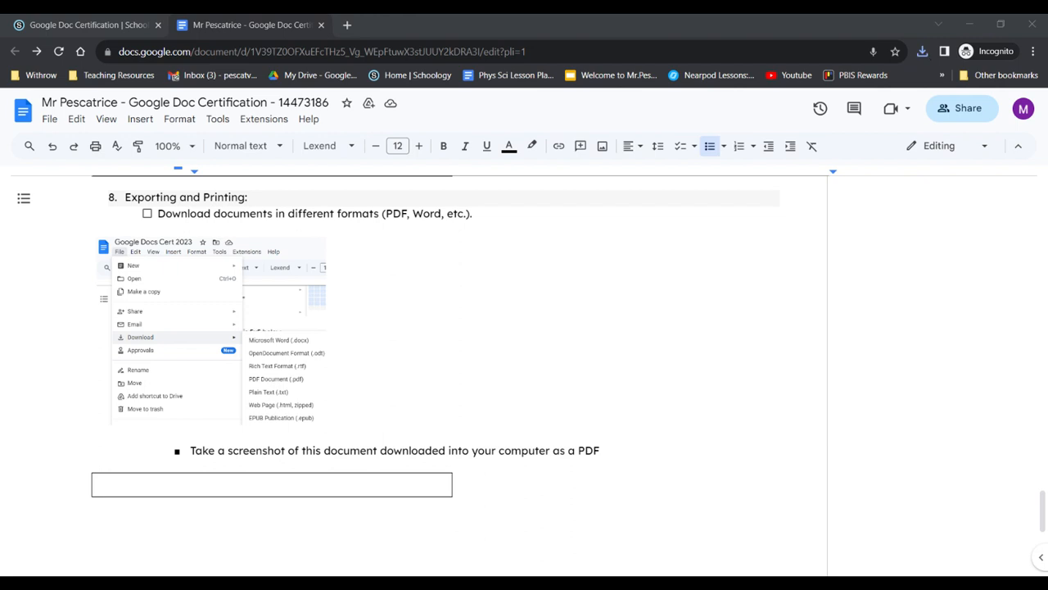
click(1032, 24)
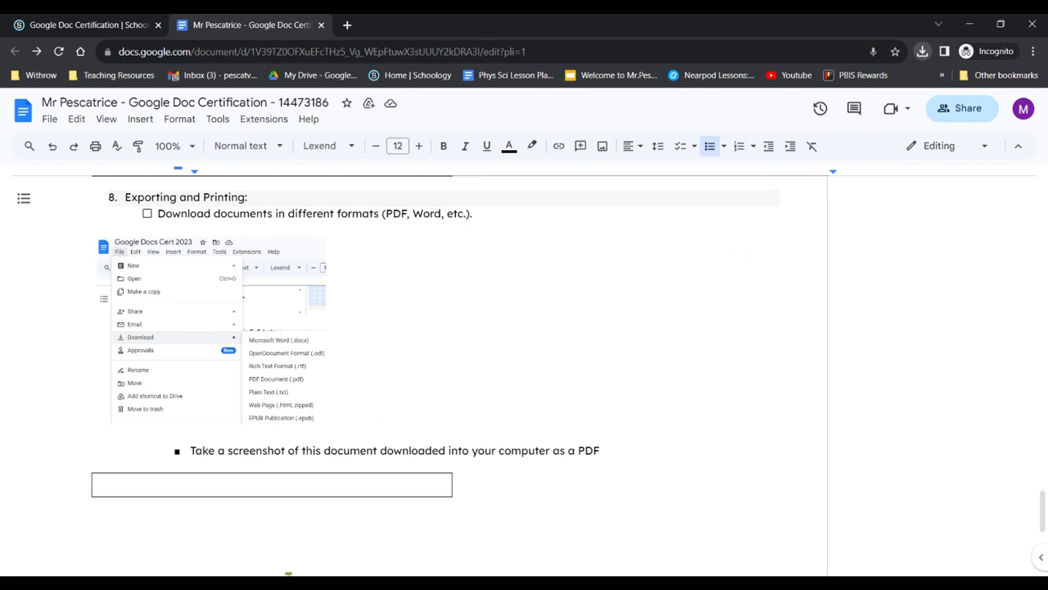
click(288, 576)
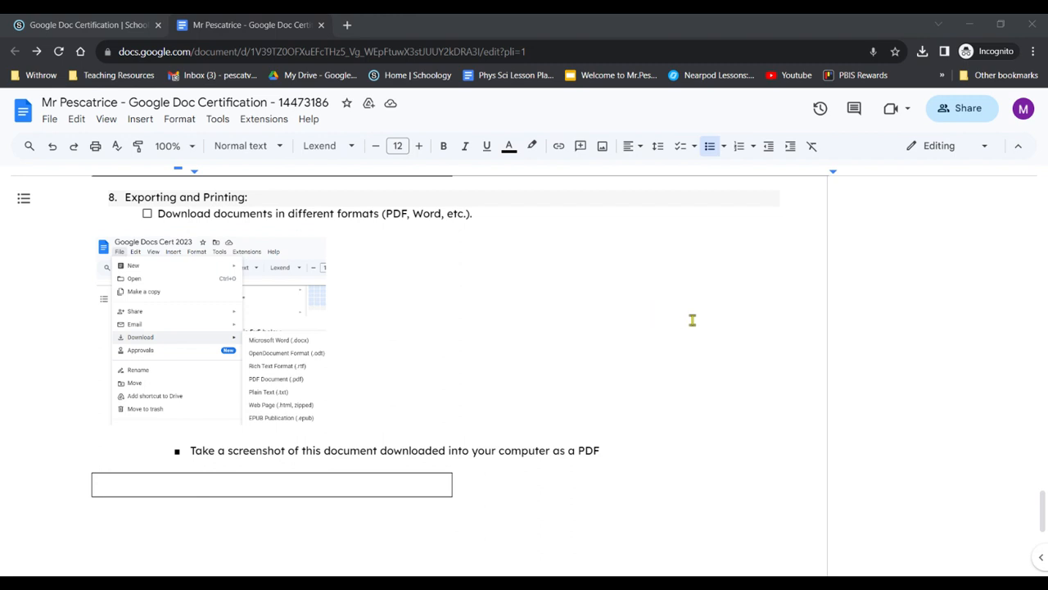
click(603, 126)
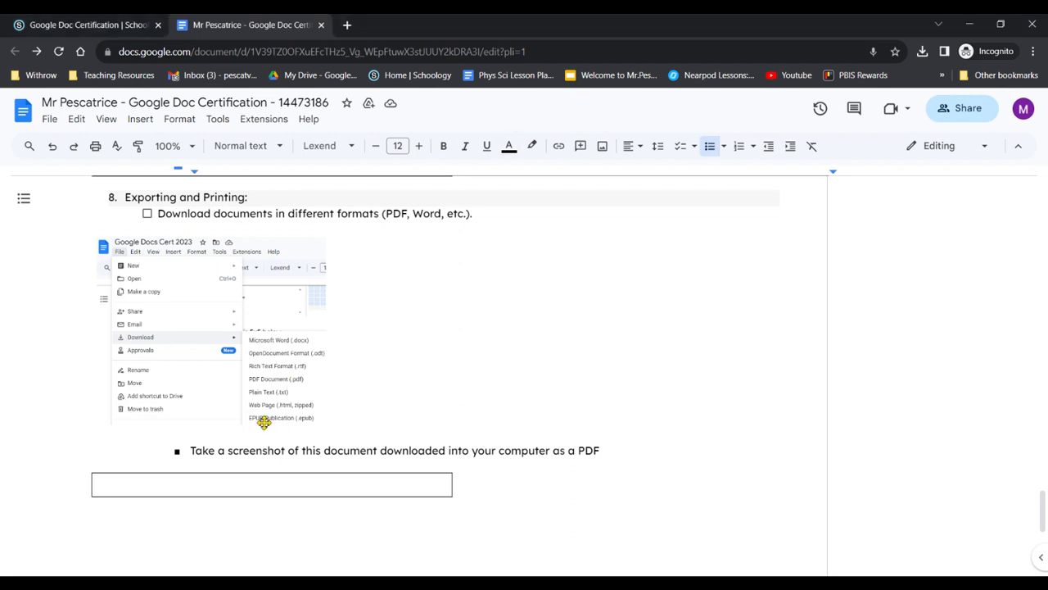
click(249, 485)
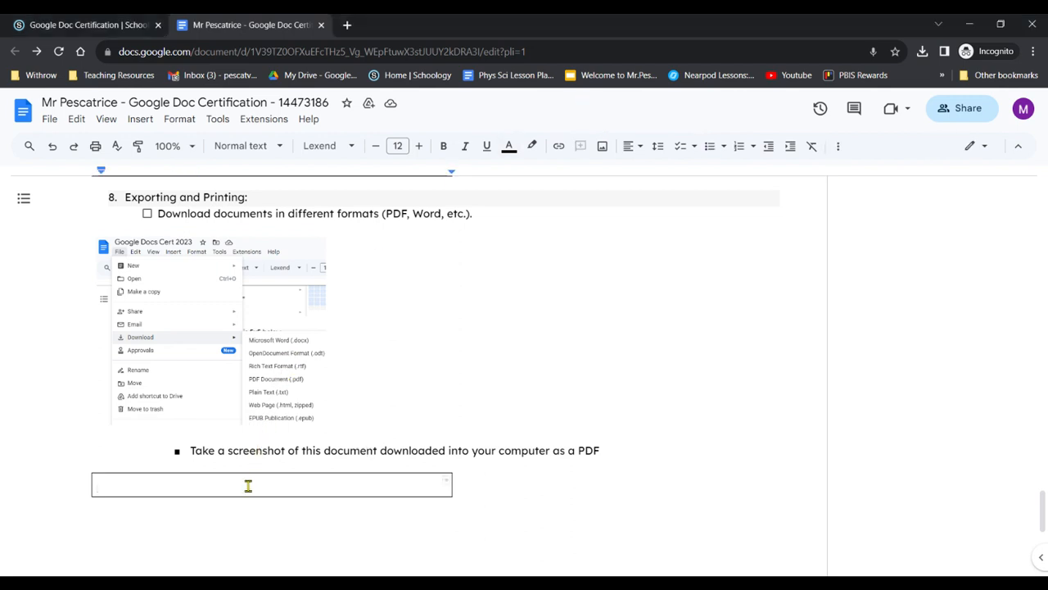
key(ctrl+v)
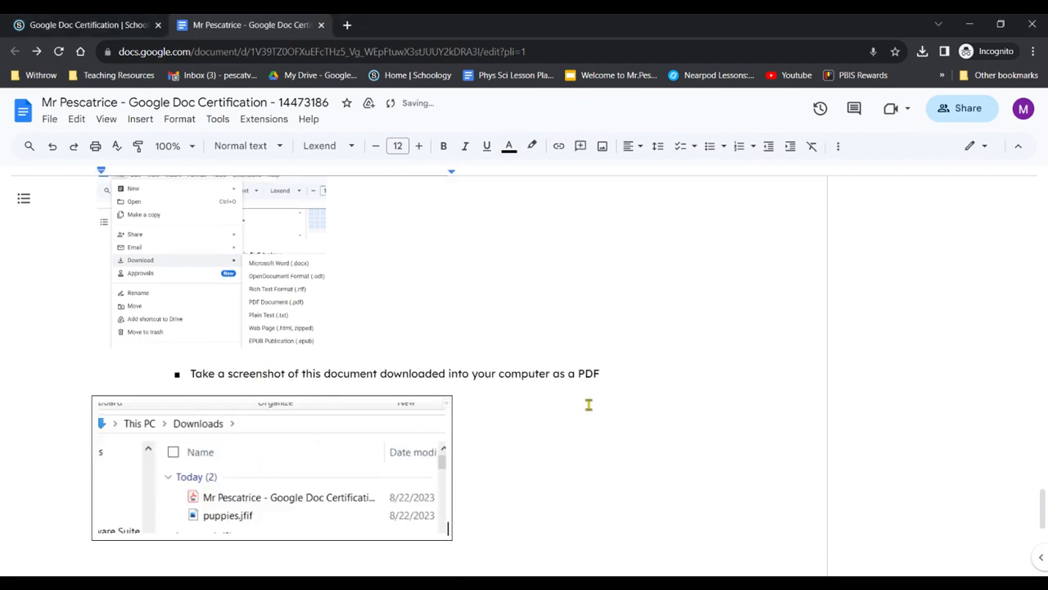
Review the completed certification document from beginning to end and check the submission page of the Schoology assignment
scroll(576, 391, down, 10)
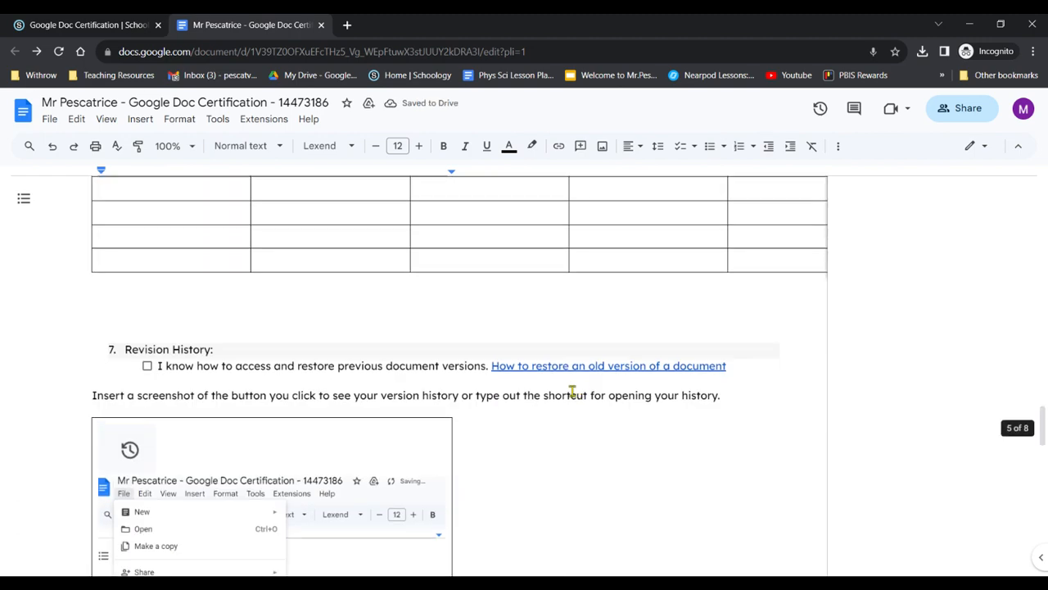
scroll(572, 392, up, 5)
click(95, 24)
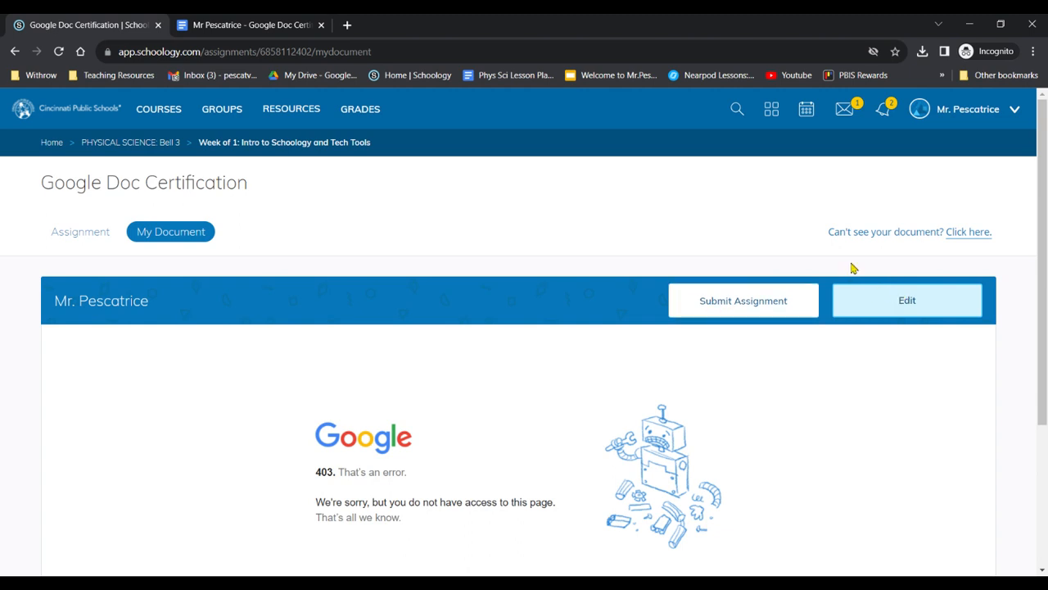
click(201, 31)
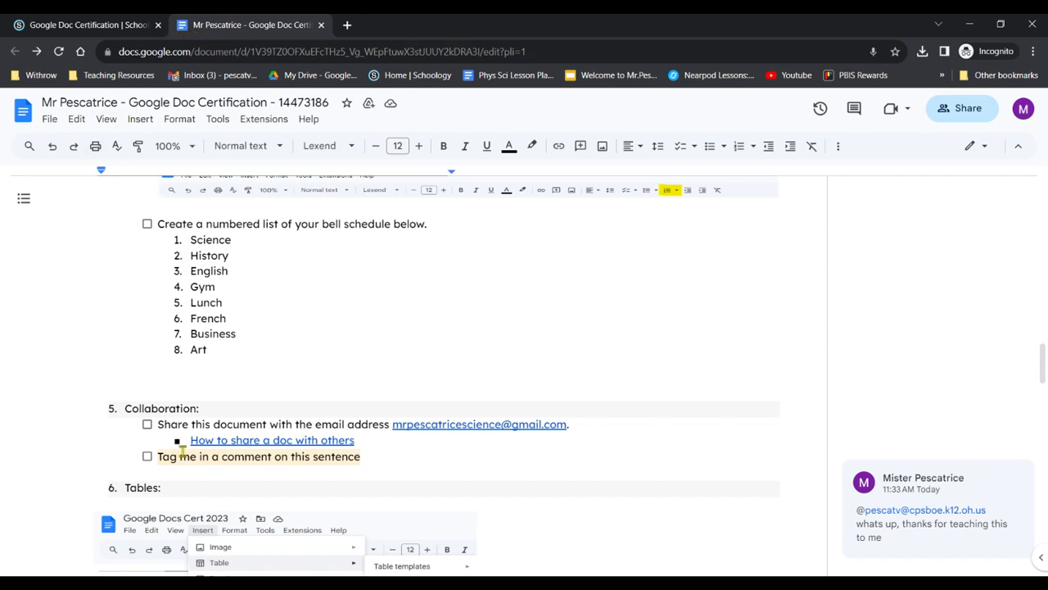
scroll(115, 483, up, 10)
scroll(116, 497, up, 10)
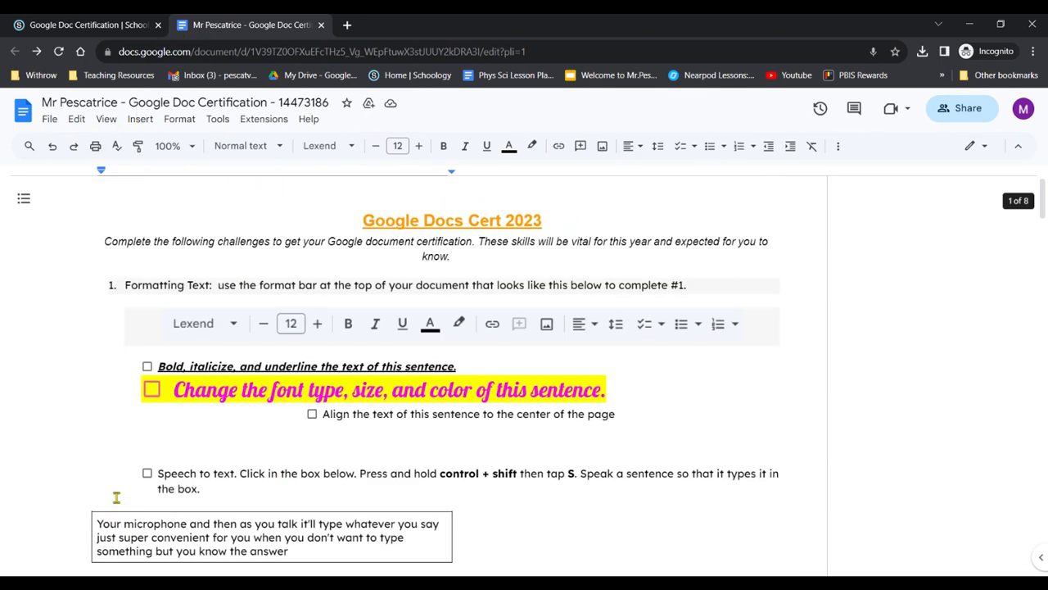
scroll(117, 497, down, 20)
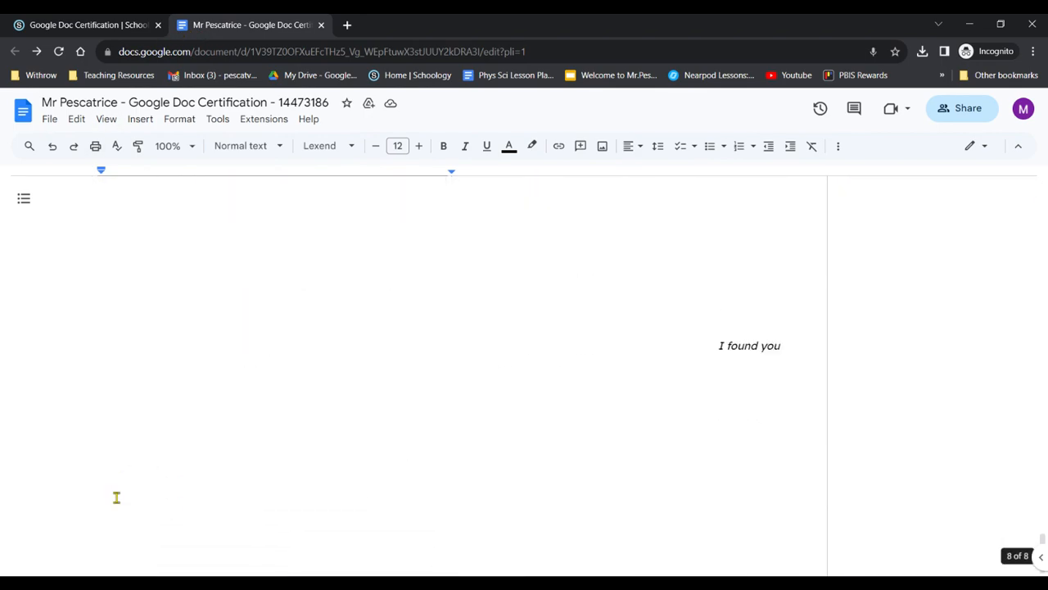
scroll(116, 498, up, 20)
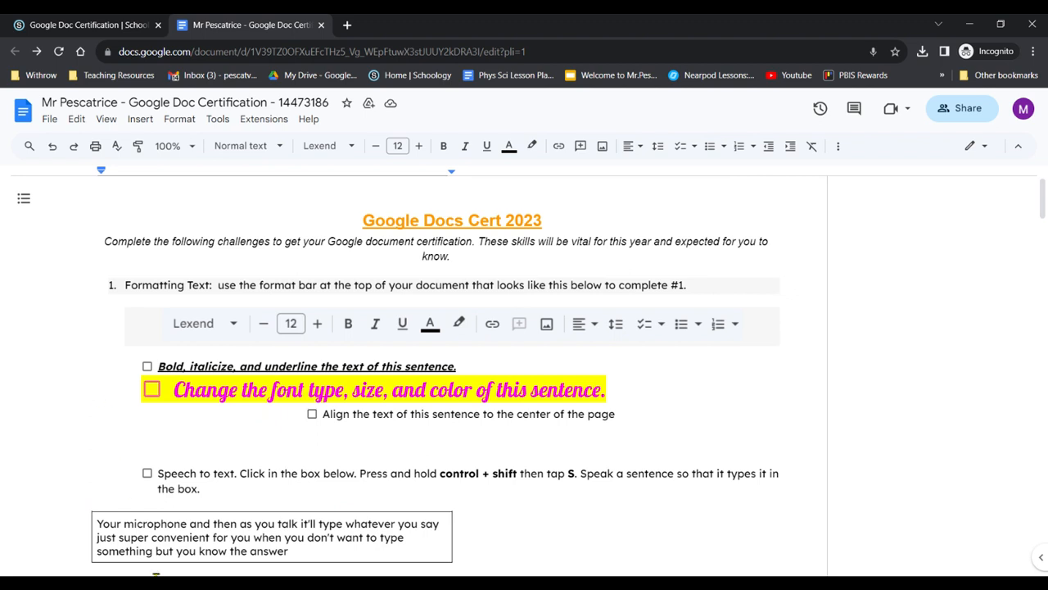
click(155, 577)
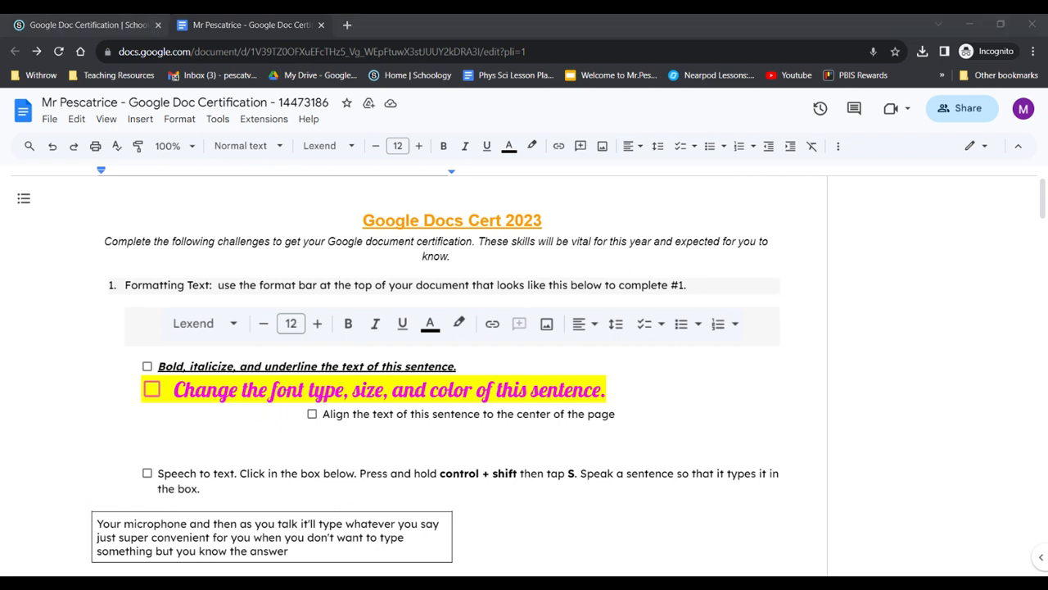